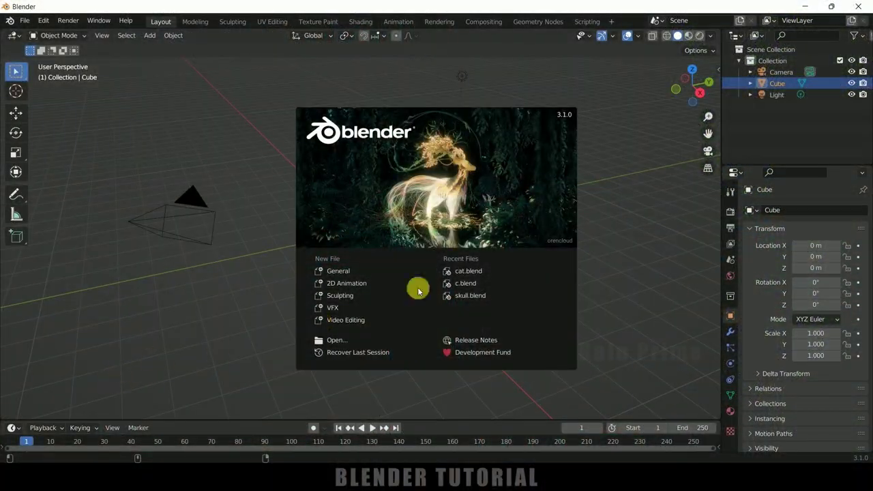
Dismiss the splash screen and delete all the default objects from the scene
{"action": "left_click", "coordinate": [635, 234]}
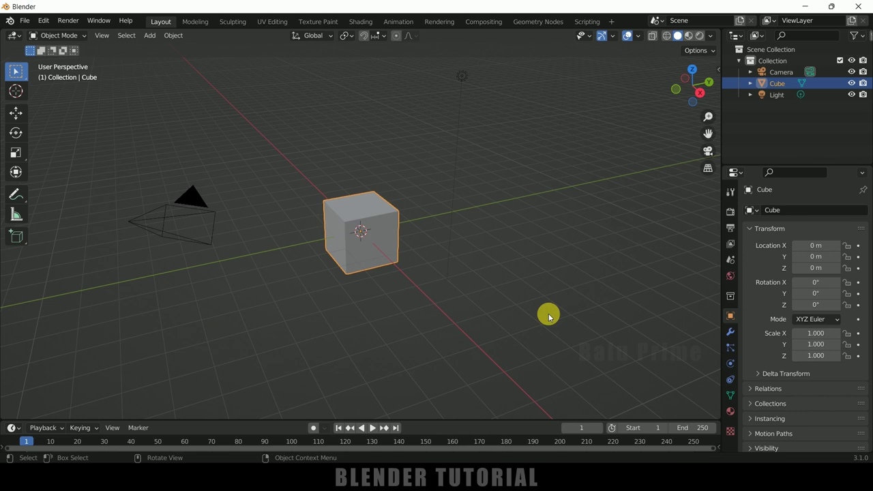
{"action": "key", "text": "a"}
{"action": "key", "text": "Delete"}
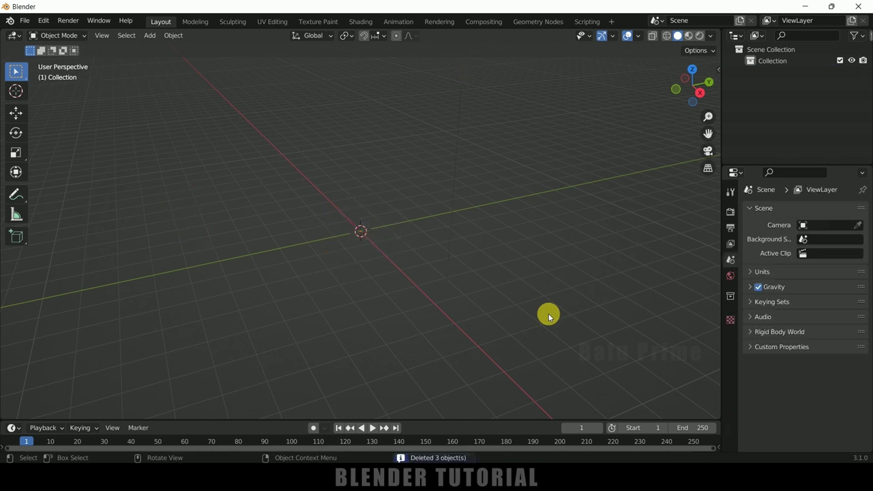
Add a VFX Motion Tracking workspace
{"action": "left_click", "coordinate": [614, 22]}
{"action": "mouse_move", "coordinate": [571, 78]}
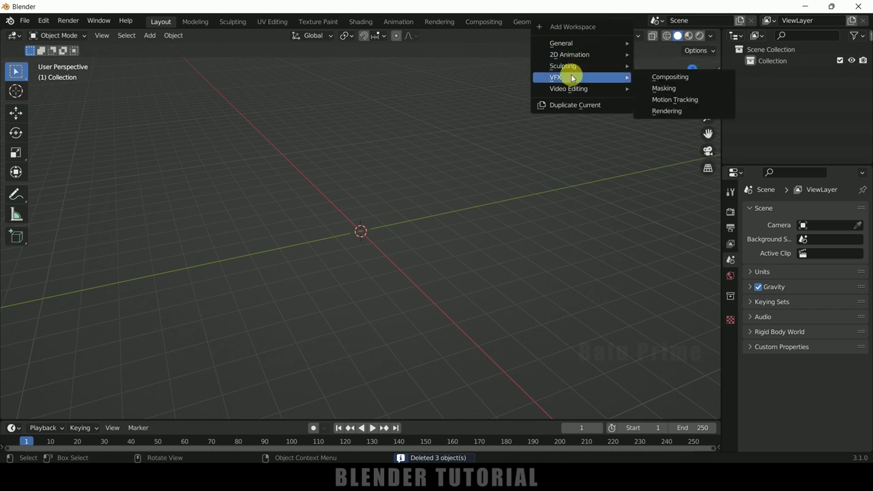
{"action": "left_click", "coordinate": [668, 101]}
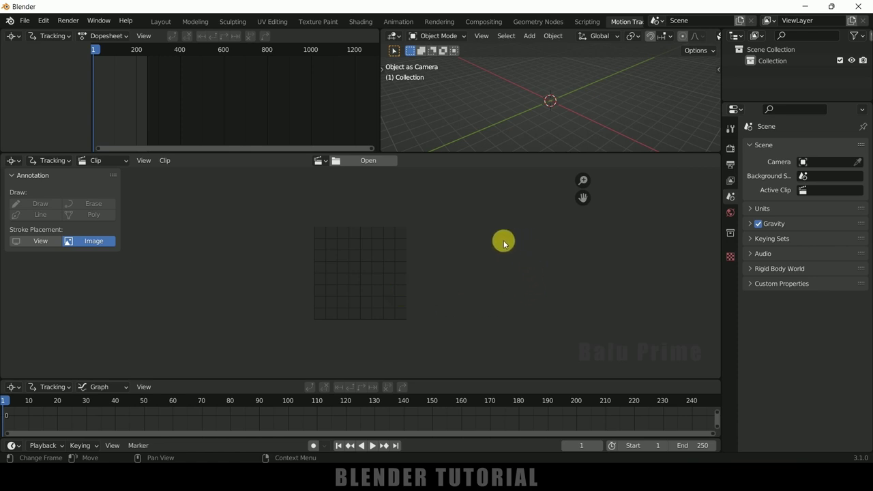
Load footage.mp4 from the tracking folder as the movie clip and show the whole frame
{"action": "left_click", "coordinate": [365, 162]}
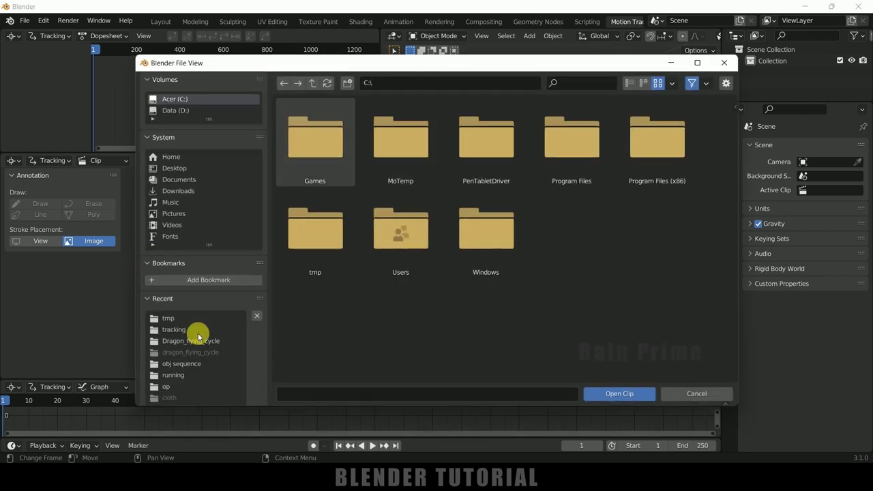
{"action": "left_click", "coordinate": [175, 330]}
{"action": "left_click", "coordinate": [418, 178]}
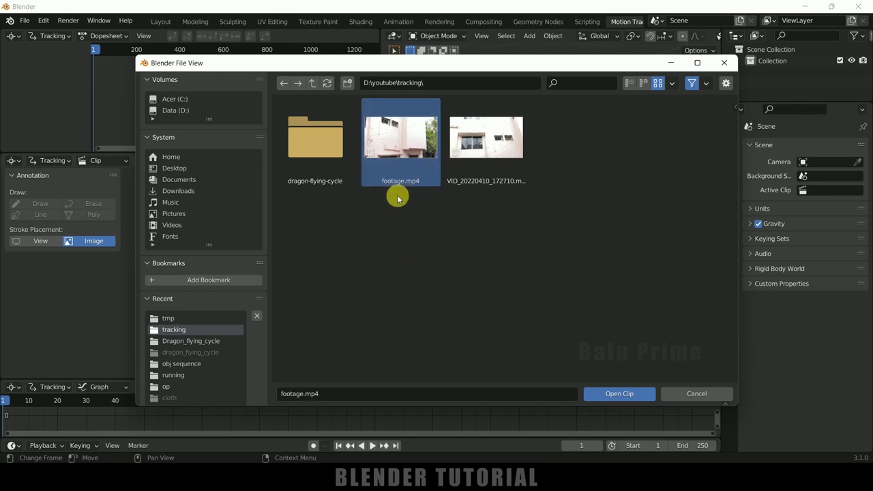
{"action": "left_click", "coordinate": [390, 157]}
{"action": "left_click", "coordinate": [623, 395]}
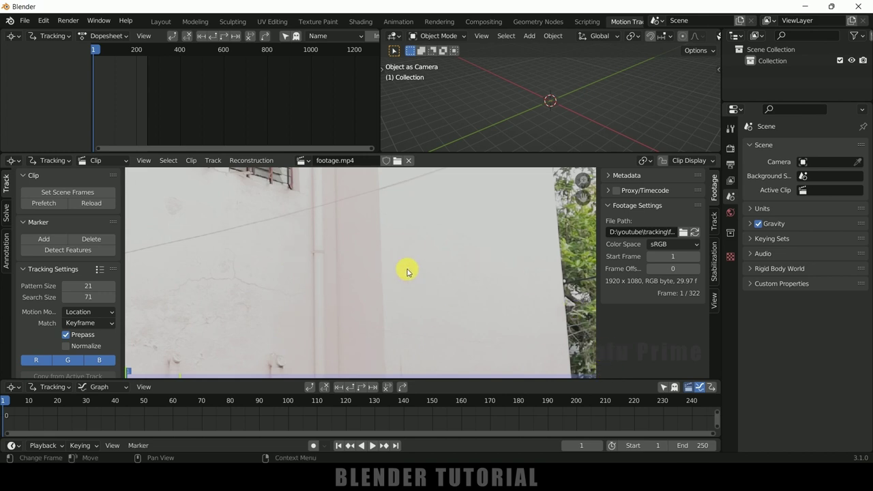
{"action": "scroll", "coordinate": [406, 270], "scroll_direction": "down", "scroll_amount": 4}
{"action": "scroll", "coordinate": [405, 271], "scroll_direction": "down", "scroll_amount": 1}
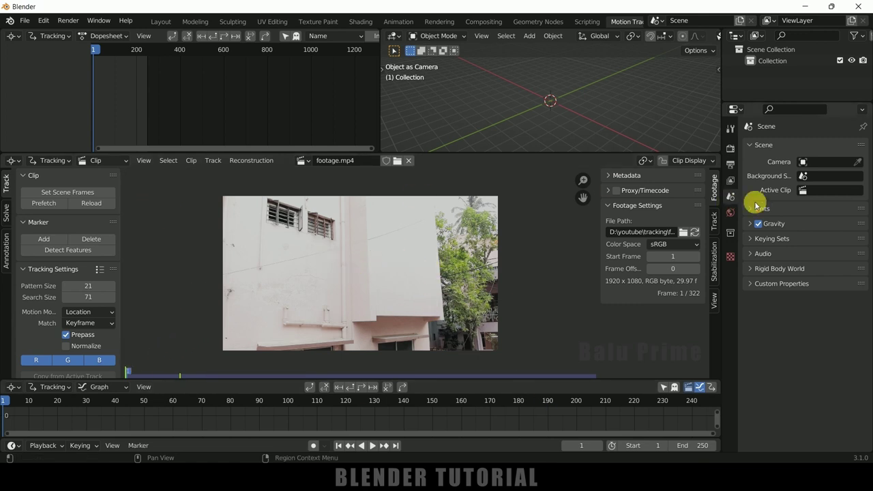
Match the scene's frame range to the clip and set the output frame rate to 29.97 fps
{"action": "left_click", "coordinate": [730, 149]}
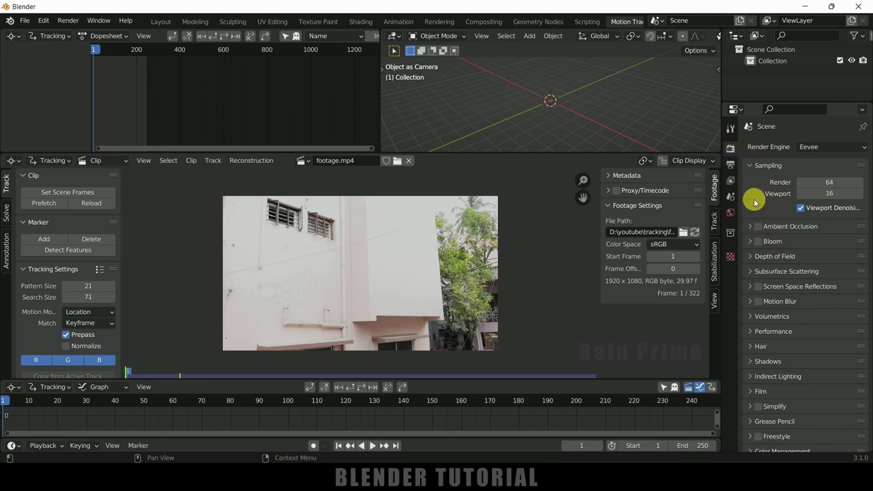
{"action": "left_click", "coordinate": [729, 165]}
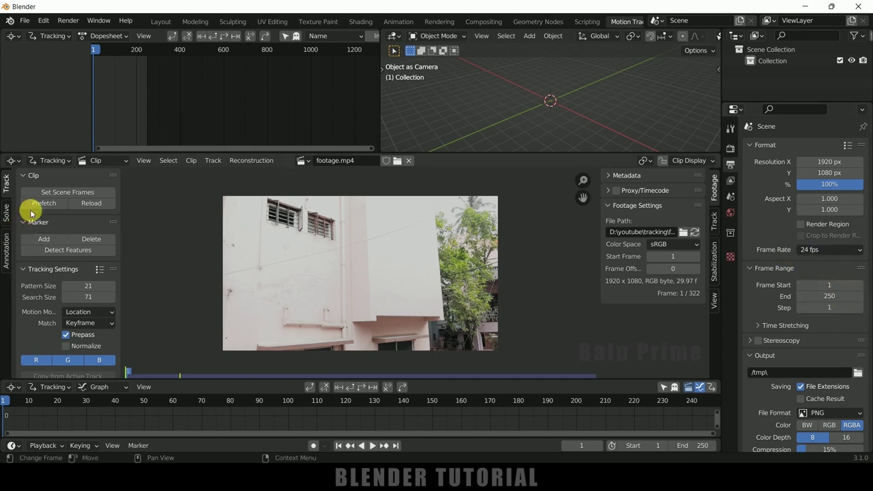
{"action": "left_click", "coordinate": [63, 194]}
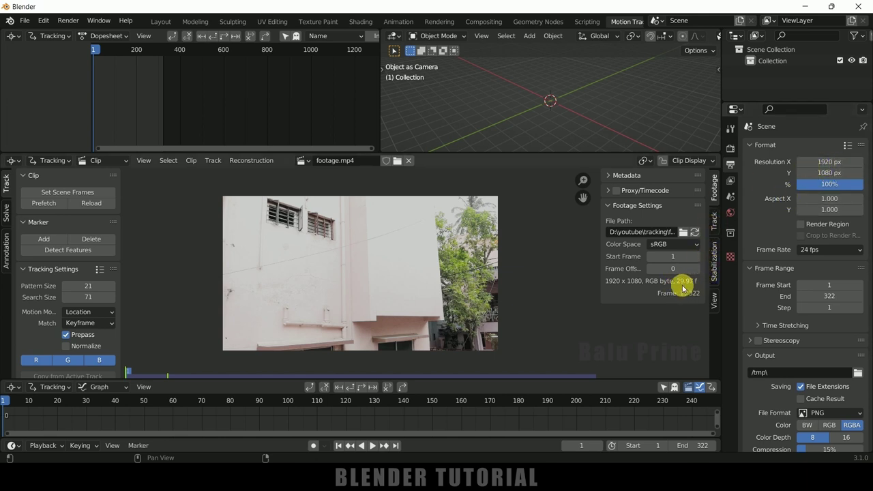
{"action": "left_click", "coordinate": [806, 250]}
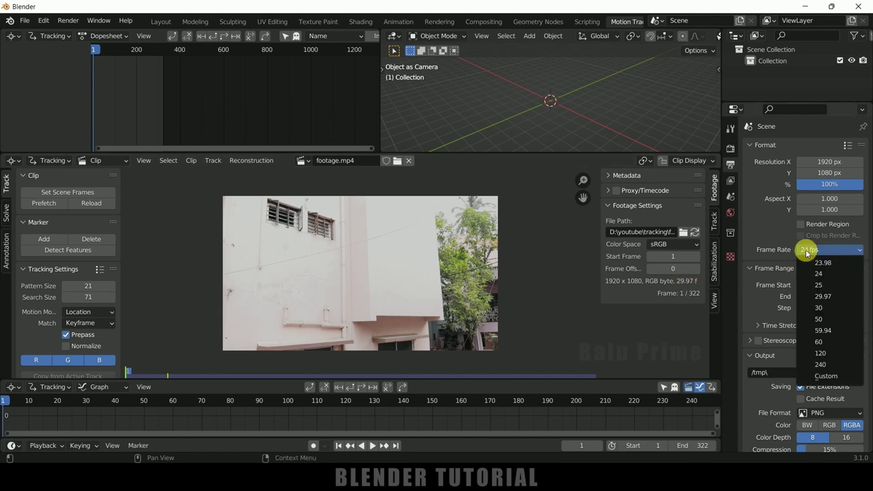
{"action": "left_click", "coordinate": [833, 295]}
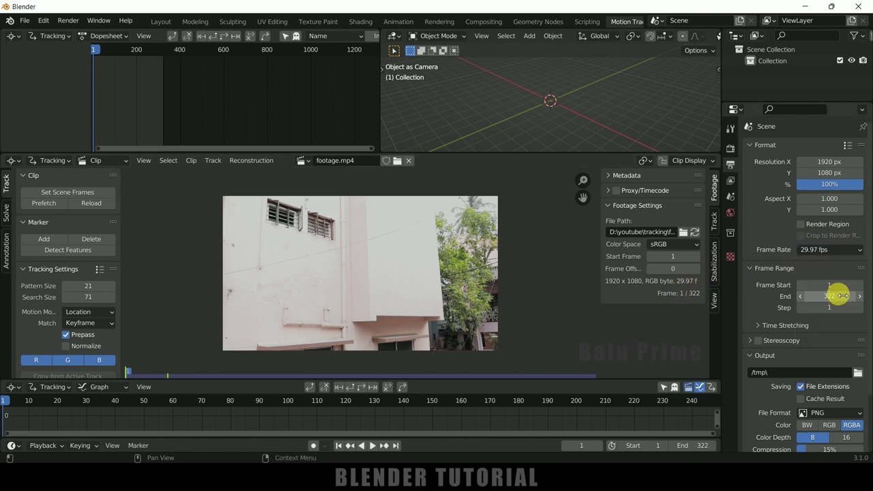
Change the view transform in the render color management settings to Standard
{"action": "left_click", "coordinate": [731, 148]}
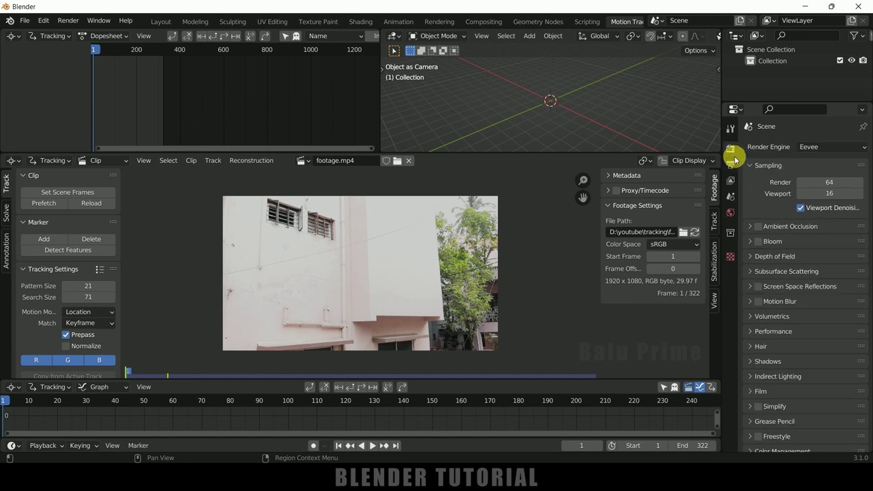
{"action": "scroll", "coordinate": [790, 373], "scroll_direction": "down", "scroll_amount": 1}
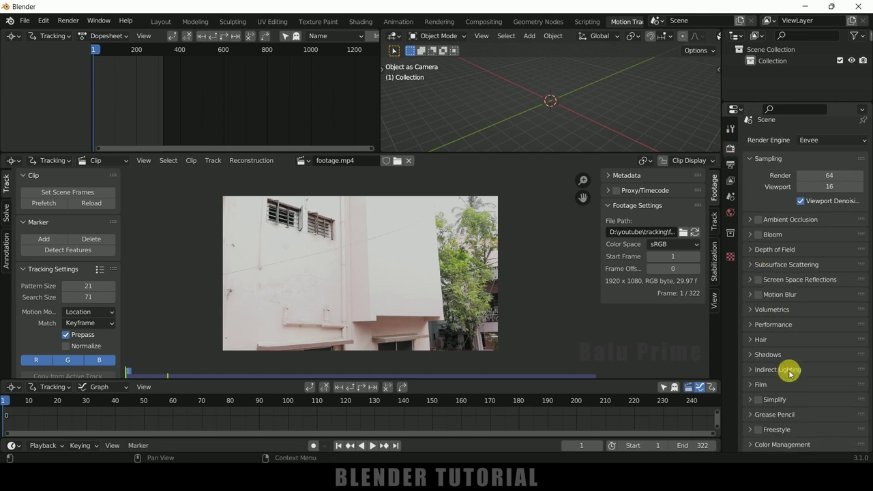
{"action": "left_click", "coordinate": [751, 446]}
{"action": "scroll", "coordinate": [750, 442], "scroll_direction": "down", "scroll_amount": 4}
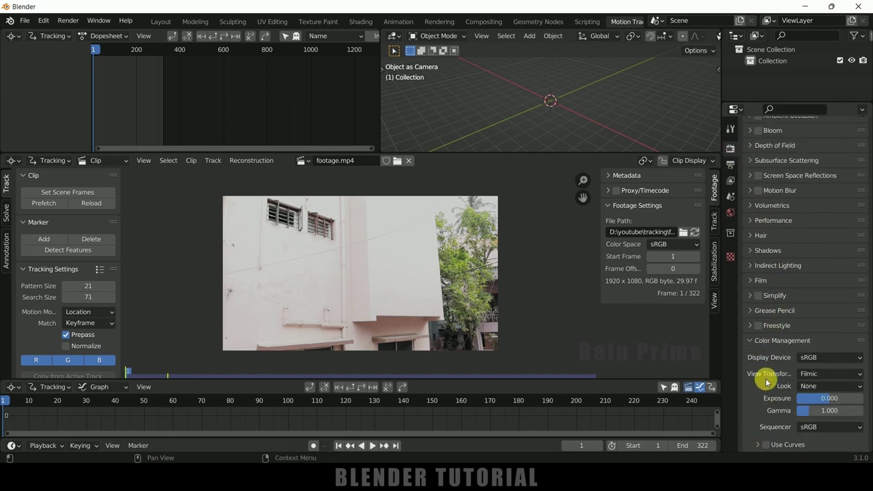
{"action": "left_click", "coordinate": [813, 375]}
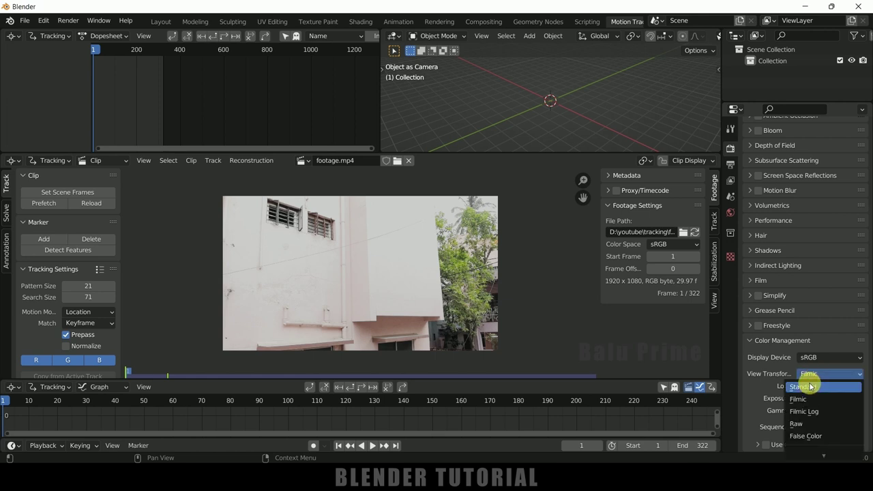
{"action": "left_click", "coordinate": [810, 387]}
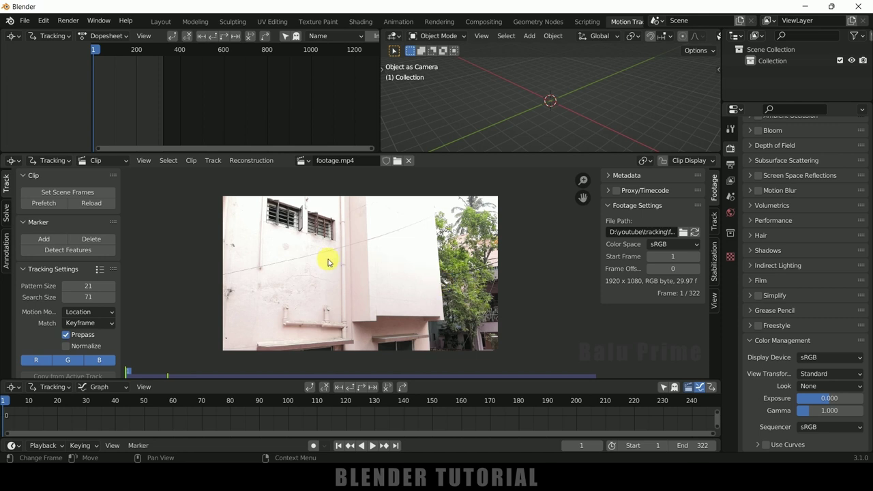
Prefetch the clip's frames into memory and scrub through the footage to frame 218
{"action": "left_click", "coordinate": [44, 204]}
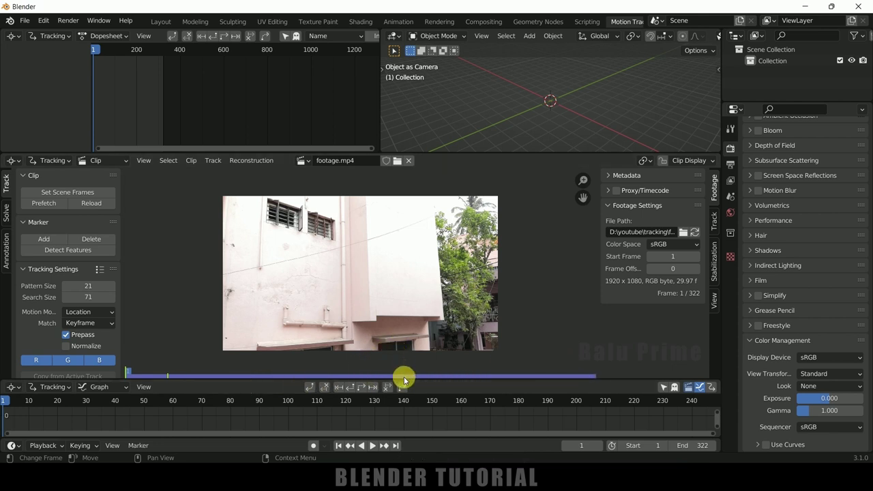
{"action": "left_click", "coordinate": [593, 379]}
{"action": "left_click_drag", "start_coordinate": [593, 379], "coordinate": [442, 371]}
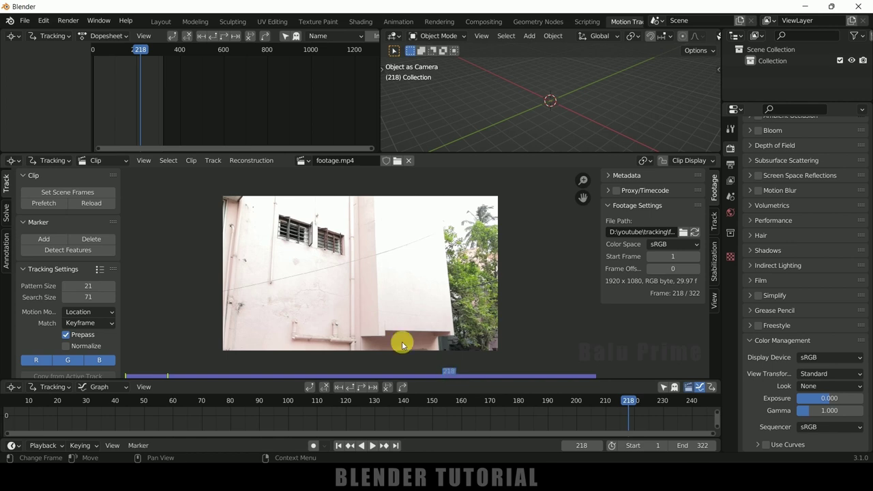
Review the video sequencer's memory cache limit in the system preferences, save the preferences and close them
{"action": "left_click", "coordinate": [44, 21]}
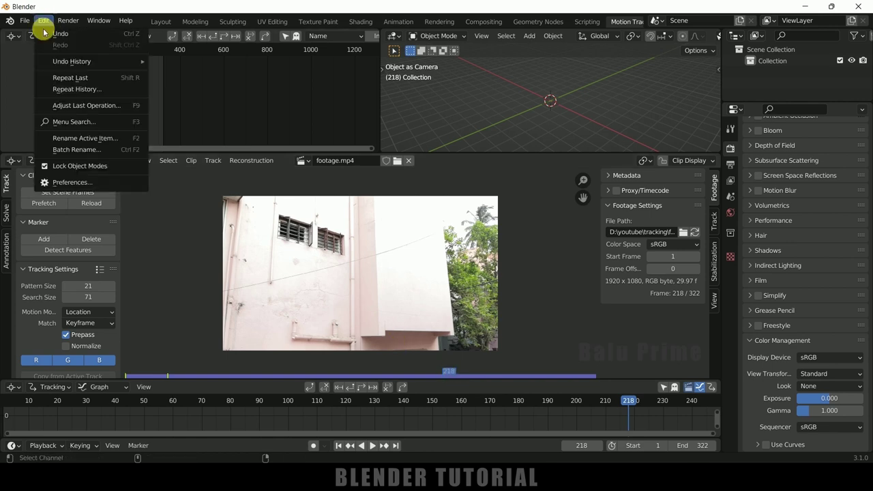
{"action": "left_click", "coordinate": [72, 182]}
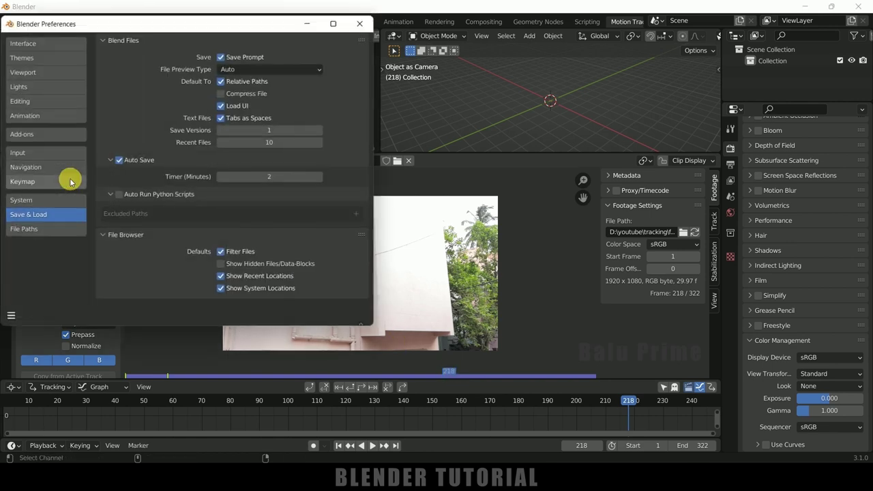
{"action": "left_click", "coordinate": [28, 202]}
{"action": "scroll", "coordinate": [194, 256], "scroll_direction": "down", "scroll_amount": 2}
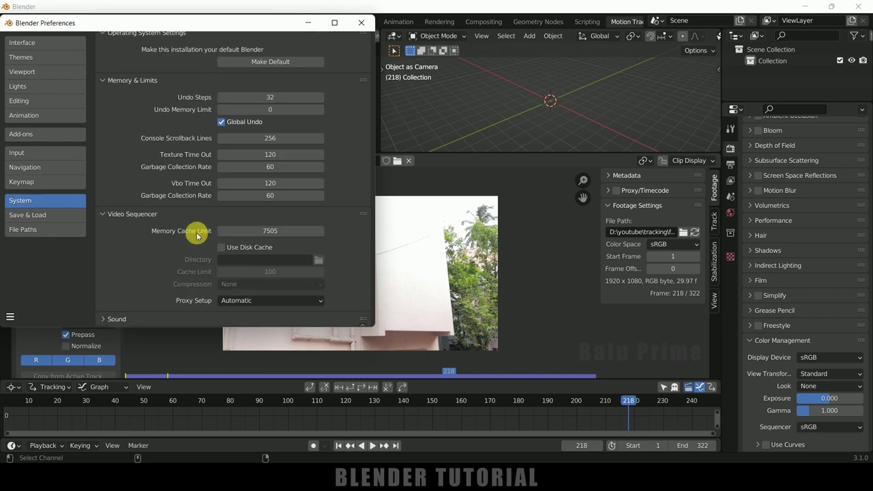
{"action": "left_click_drag", "start_coordinate": [250, 228], "coordinate": [270, 233]}
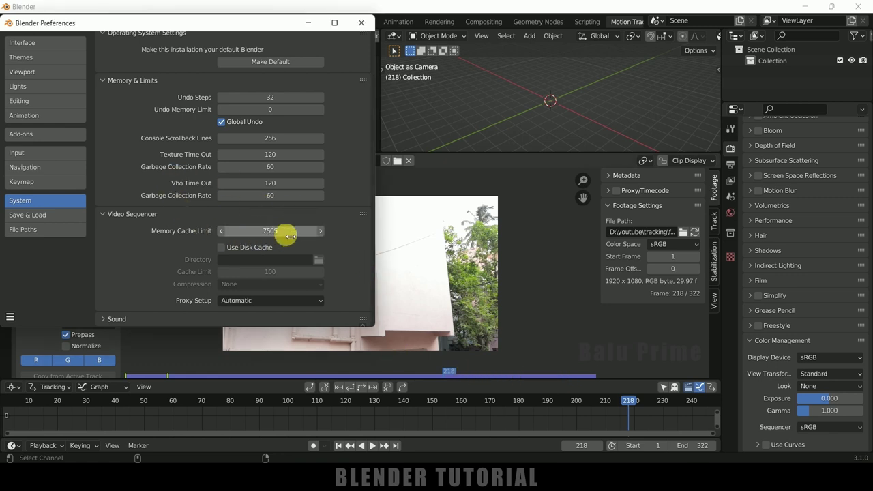
{"action": "scroll", "coordinate": [200, 146], "scroll_direction": "up", "scroll_amount": 3}
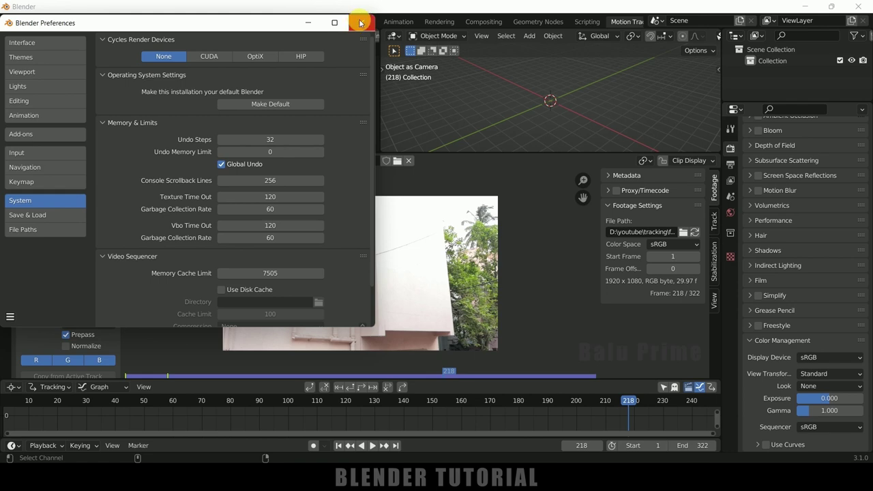
{"action": "left_click", "coordinate": [11, 316]}
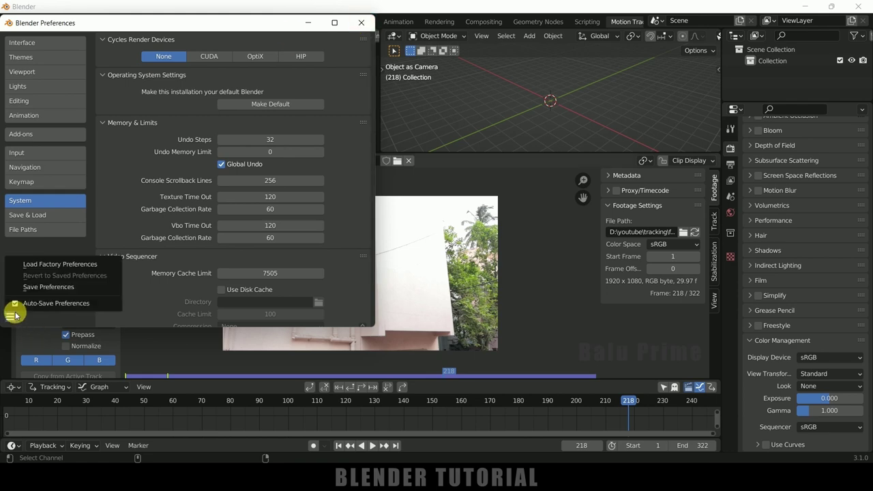
{"action": "left_click", "coordinate": [70, 287]}
{"action": "left_click", "coordinate": [362, 24]}
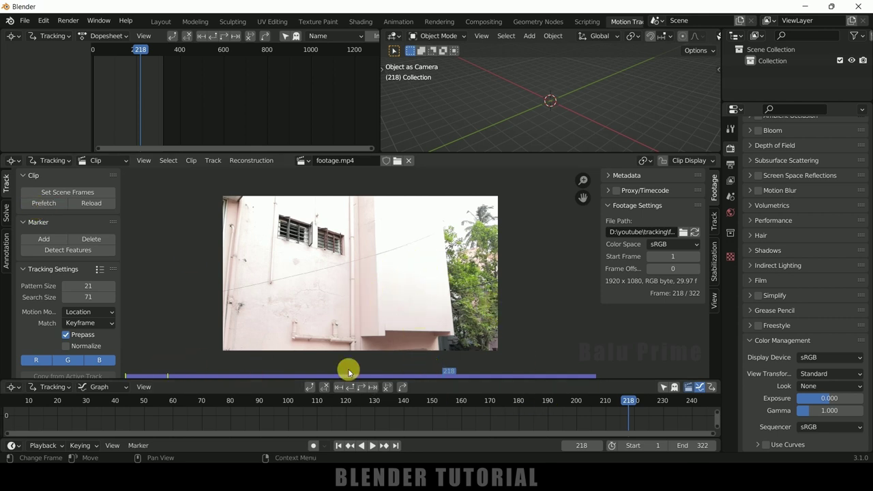
Return the clip's playhead to frame 1
{"action": "left_click", "coordinate": [126, 369]}
{"action": "mouse_move", "coordinate": [128, 372]}
{"action": "left_mouse_down"}
{"action": "mouse_move", "coordinate": [468, 383]}
{"action": "mouse_move", "coordinate": [123, 382]}
{"action": "left_mouse_up"}
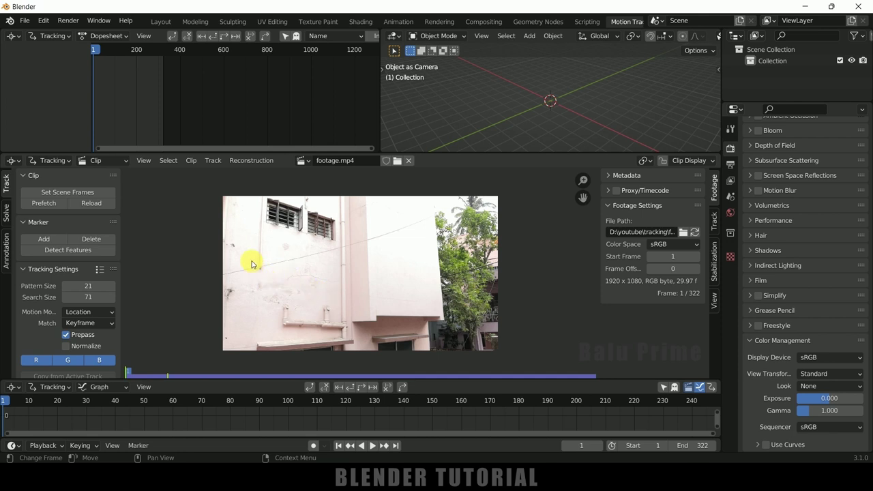
Try automatic tracking by detecting features and tracking them forward to the last frame for a camera motion solve
{"action": "left_click", "coordinate": [67, 253]}
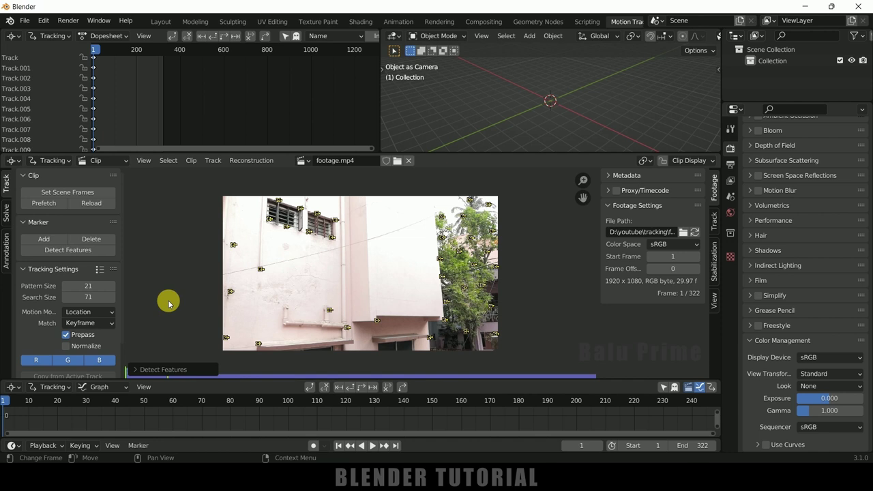
{"action": "left_click", "coordinate": [360, 387]}
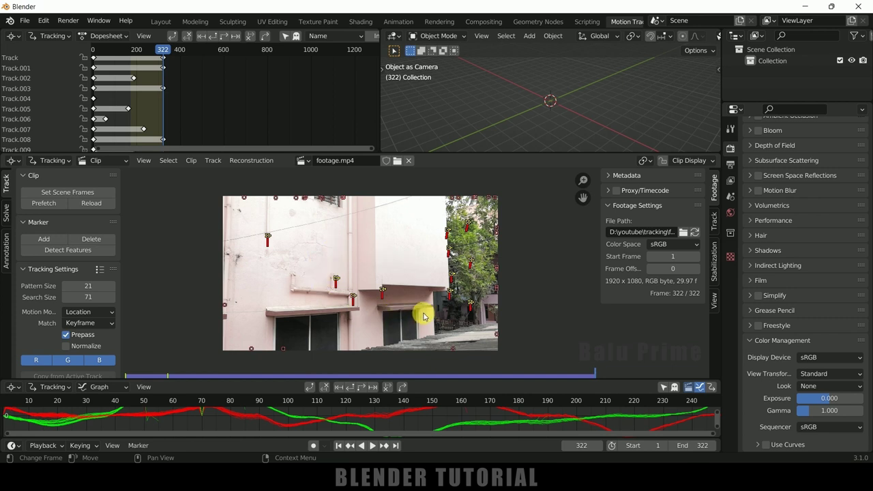
{"action": "left_click", "coordinate": [5, 216]}
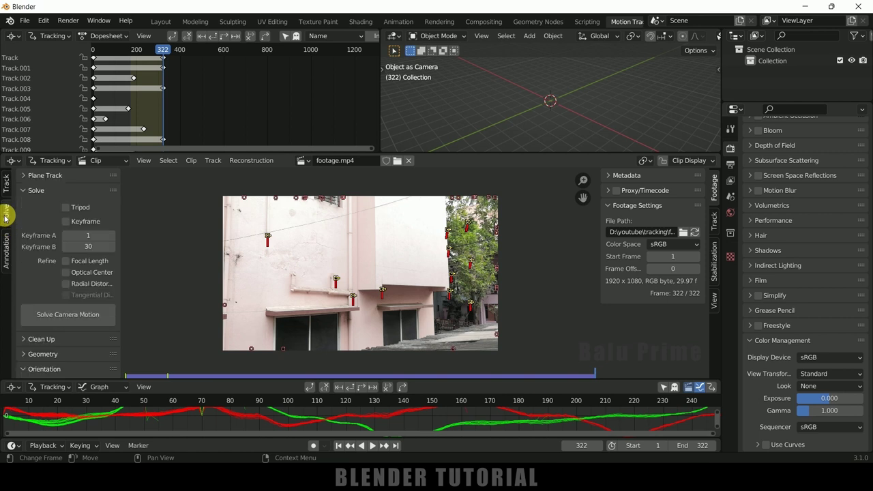
{"action": "left_click", "coordinate": [64, 315]}
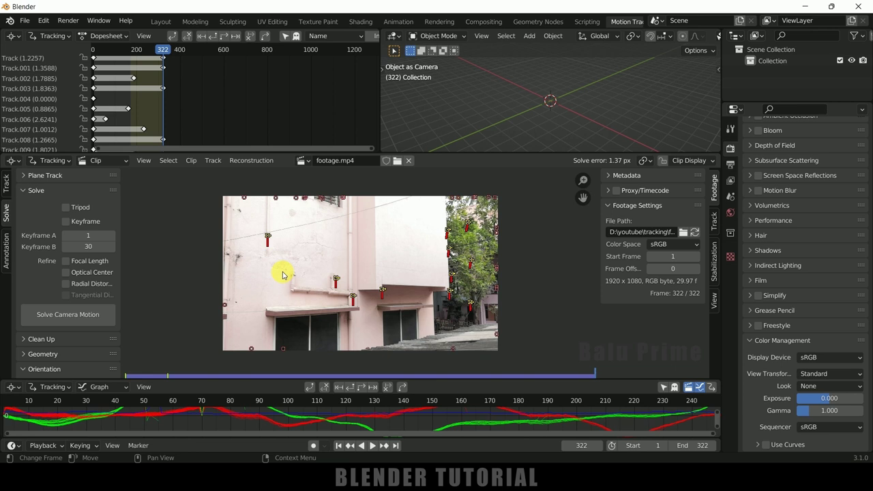
Undo the camera solve, the forward tracking and the detected features, and return to the marker tracking tools
{"action": "key", "text": "ctrl+z"}
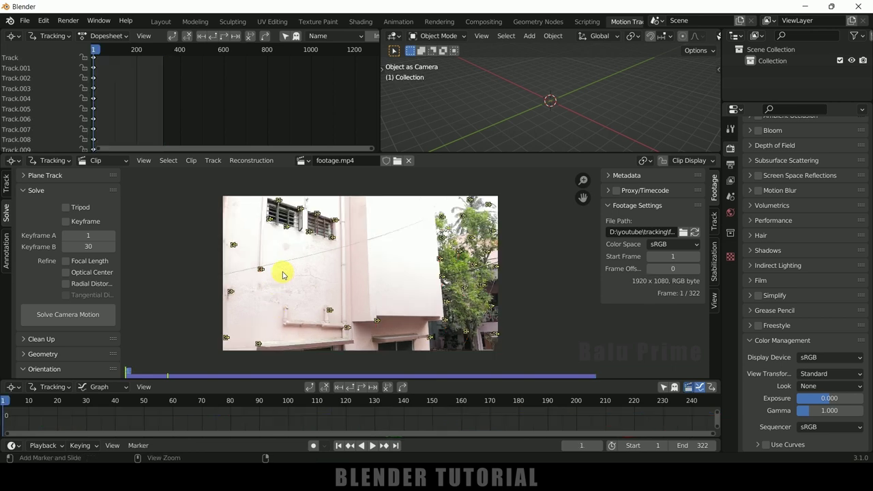
{"action": "key", "text": "ctrl+z"}
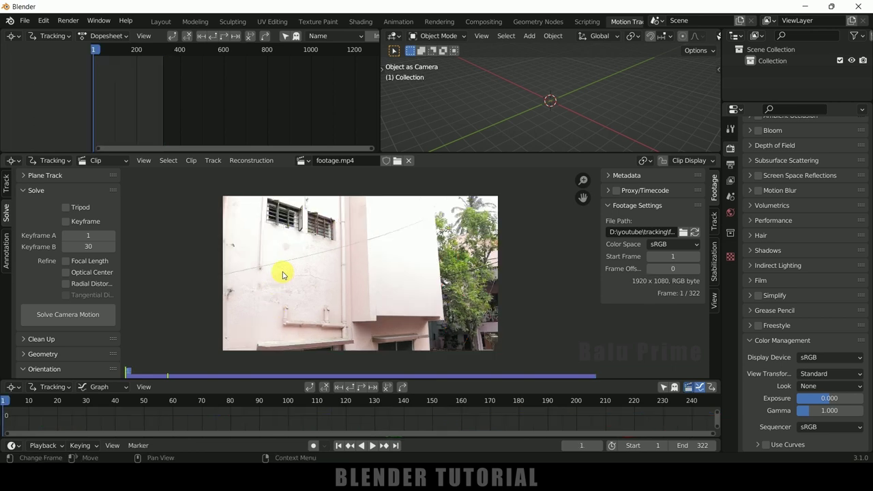
{"action": "left_click", "coordinate": [5, 179]}
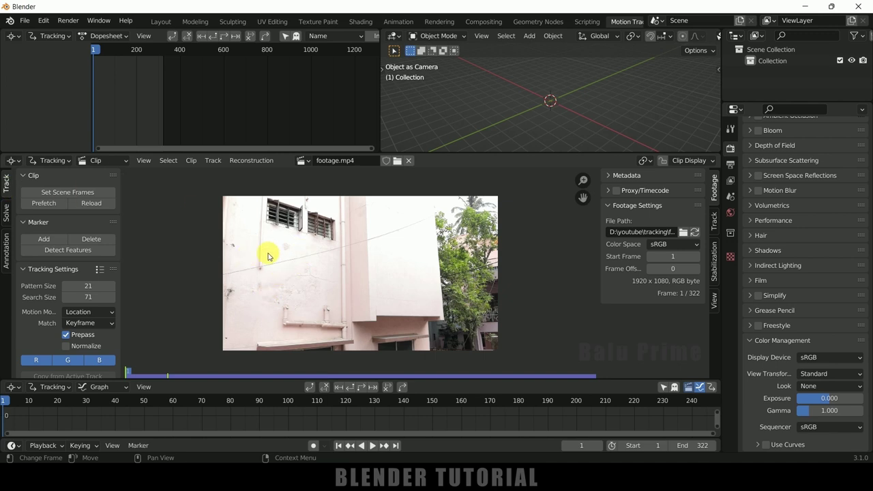
Add a tracking marker at the vertical pipe's joint, show its search area and fine-tune its position using the track preview
{"action": "scroll", "coordinate": [263, 274], "scroll_direction": "up", "scroll_amount": 8}
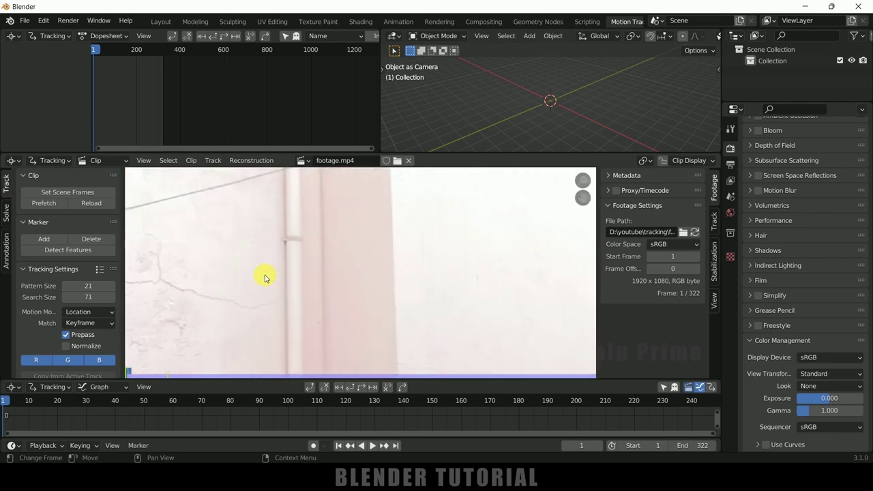
{"action": "middle_click_drag", "start_coordinate": [263, 274], "coordinate": [328, 254]}
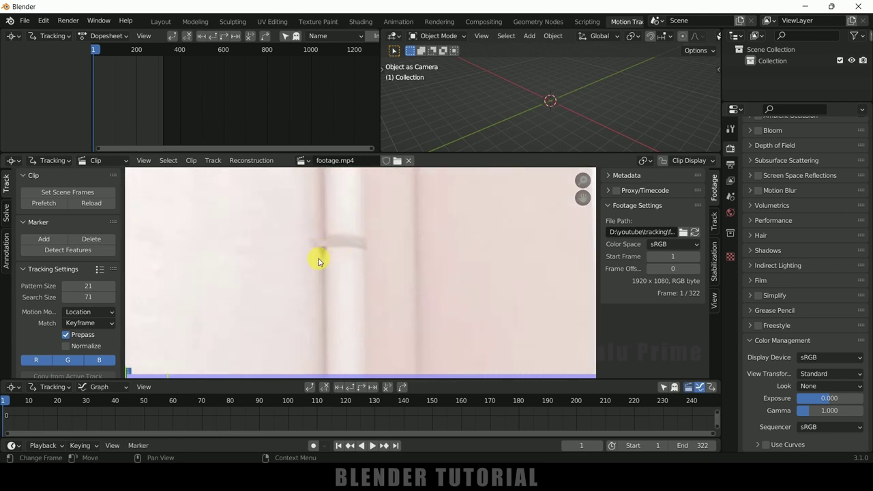
{"action": "key", "text": "ctrl"}
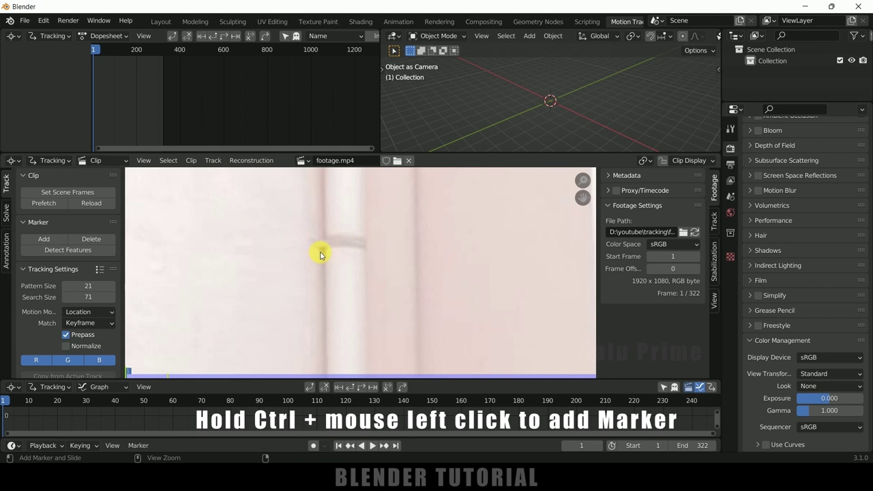
{"action": "left_click", "coordinate": [322, 252], "text": "ctrl"}
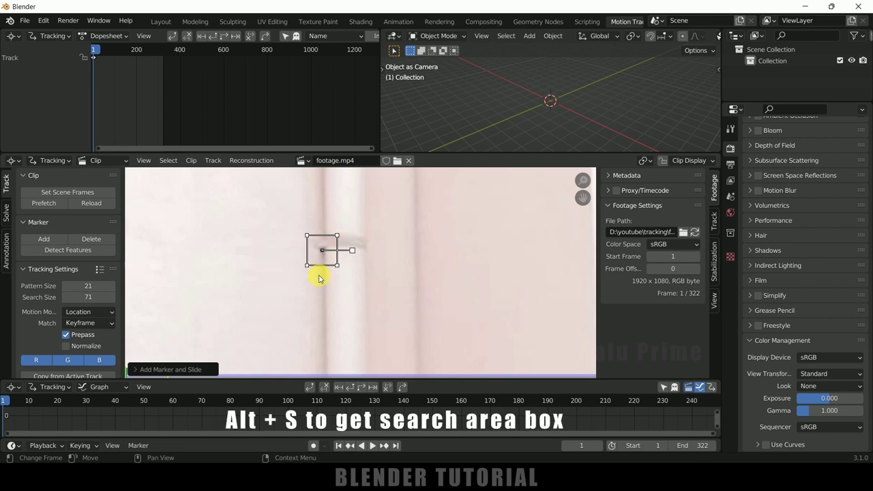
{"action": "key", "text": "alt+s"}
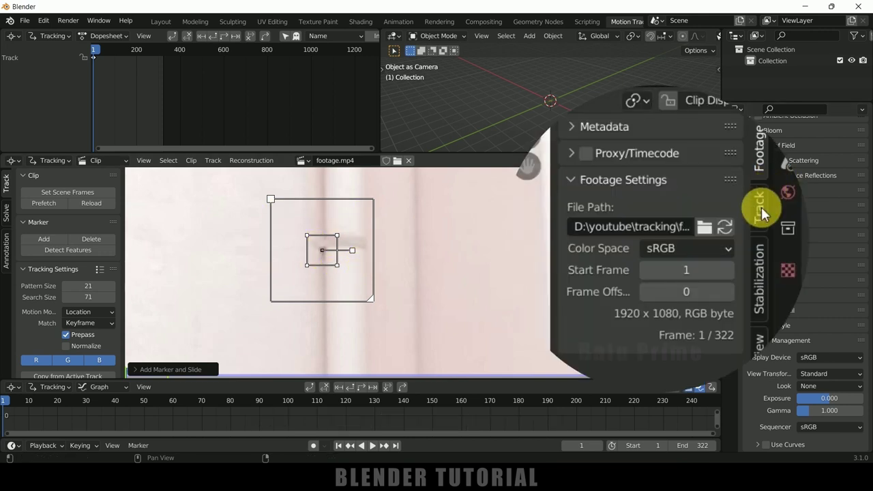
{"action": "left_click", "coordinate": [756, 206]}
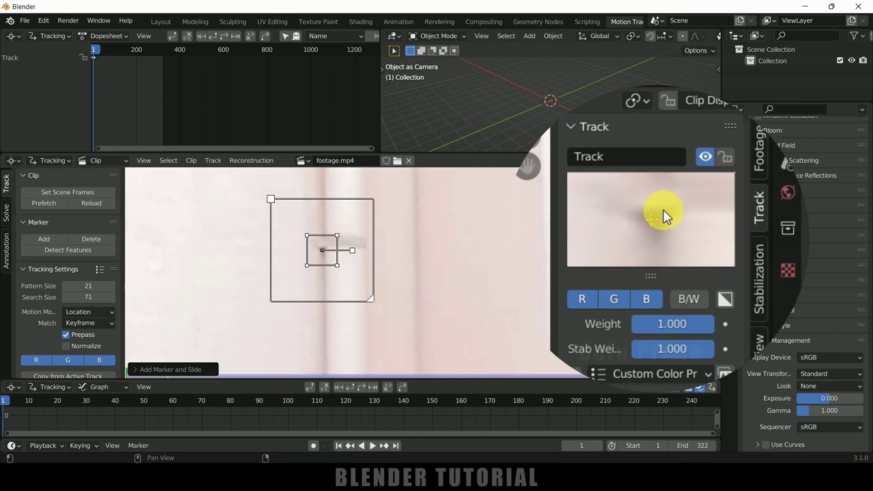
{"action": "left_click_drag", "start_coordinate": [322, 250], "coordinate": [321, 250]}
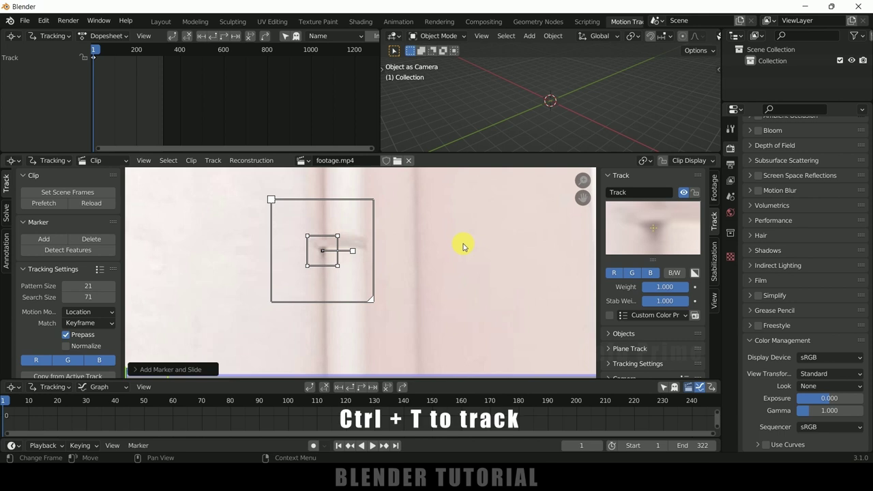
Track the pipe-joint marker forward to frame 322, check it while going back to frame 1, and lock the track
{"action": "key", "text": "ctrl+t"}
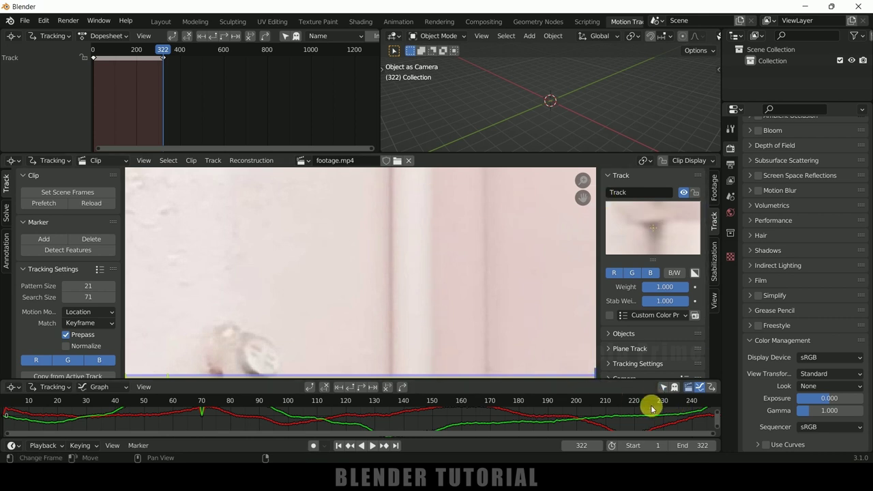
{"action": "left_click_drag", "start_coordinate": [687, 405], "coordinate": [596, 400]}
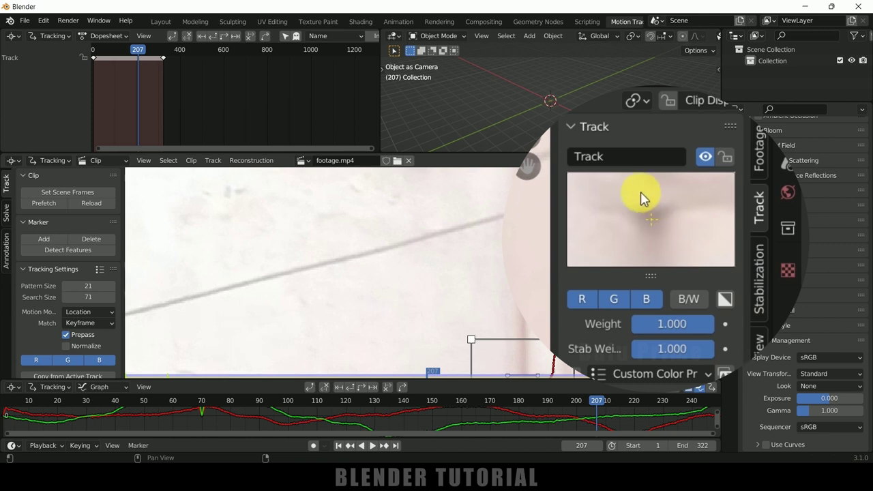
{"action": "left_click_drag", "start_coordinate": [597, 405], "coordinate": [118, 406]}
{"action": "key", "text": "shift+Left"}
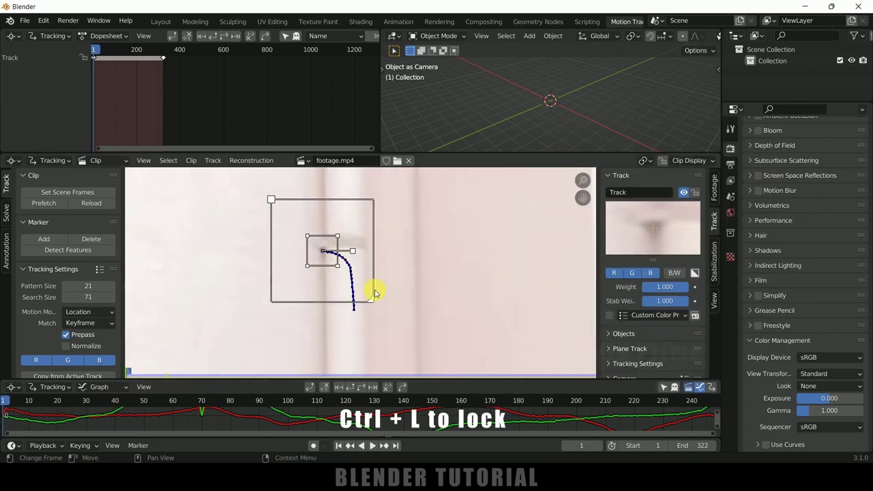
{"action": "key", "text": "ctrl+l"}
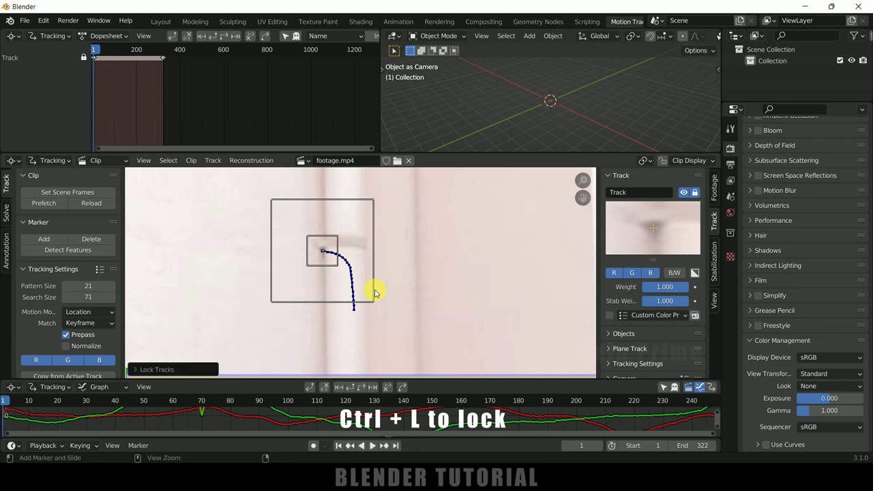
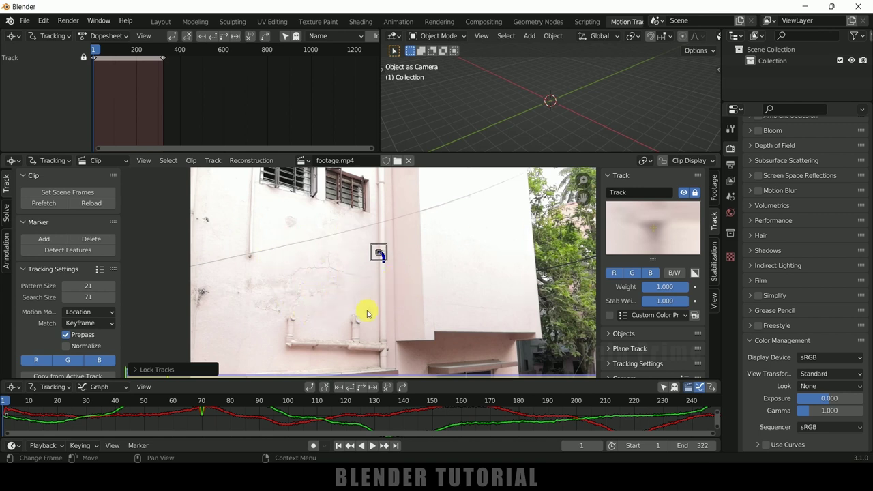
Add a second marker at frame 1 under the cap of the short pipe nearest the vertical pipe, and enlarge it around the cap
{"action": "scroll", "coordinate": [358, 327], "scroll_direction": "up", "scroll_amount": 4}
{"action": "scroll", "coordinate": [327, 243], "scroll_direction": "down", "scroll_amount": 2}
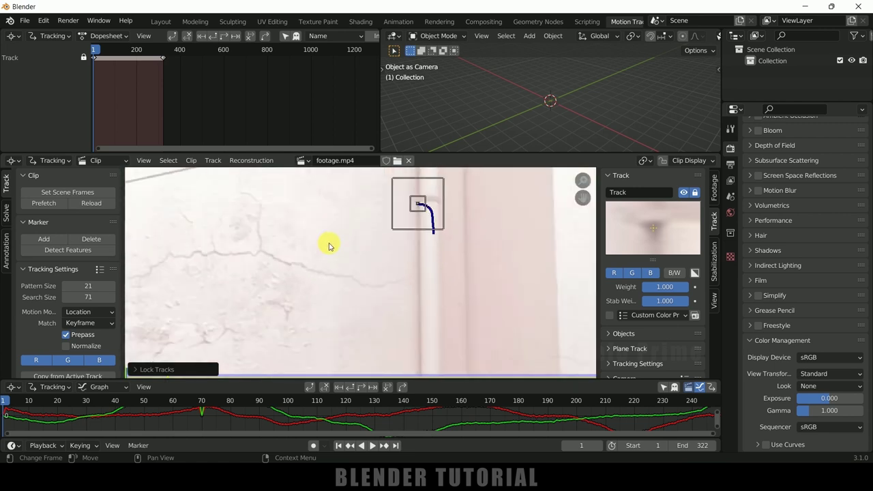
{"action": "scroll", "coordinate": [368, 266], "scroll_direction": "down", "scroll_amount": 1, "text": "shift"}
{"action": "middle_click_drag", "start_coordinate": [386, 314], "coordinate": [365, 215]}
{"action": "middle_click_drag", "start_coordinate": [382, 295], "coordinate": [394, 273]}
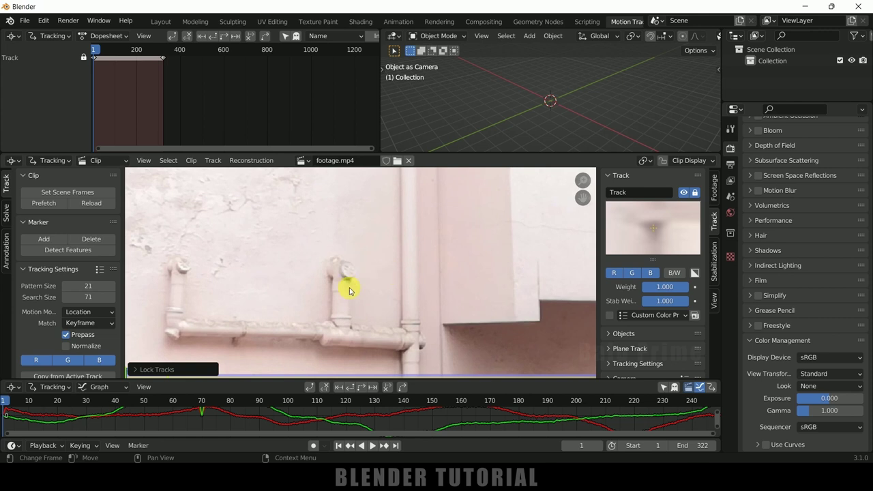
{"action": "left_click", "coordinate": [339, 446]}
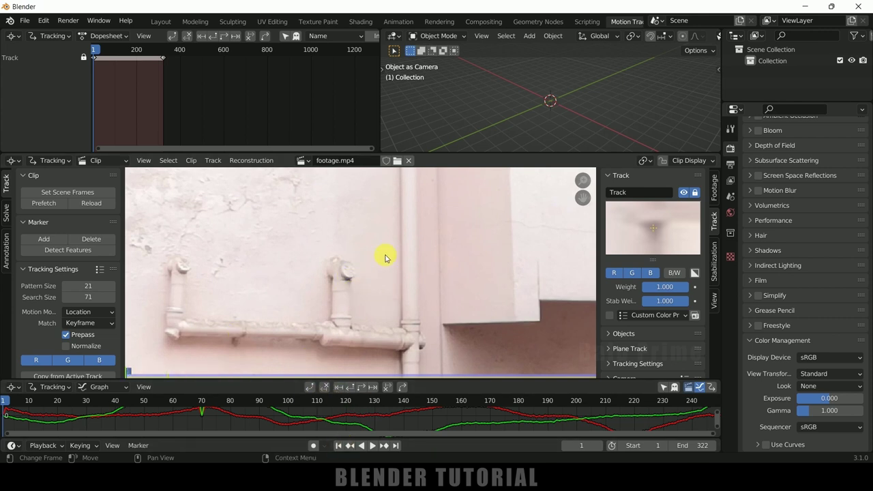
{"action": "left_click", "coordinate": [347, 281], "text": "ctrl"}
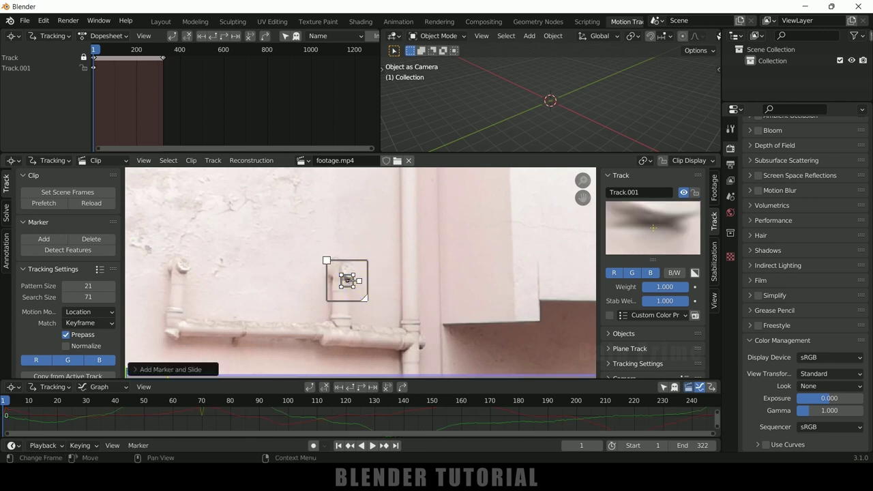
{"action": "key", "text": "s"}
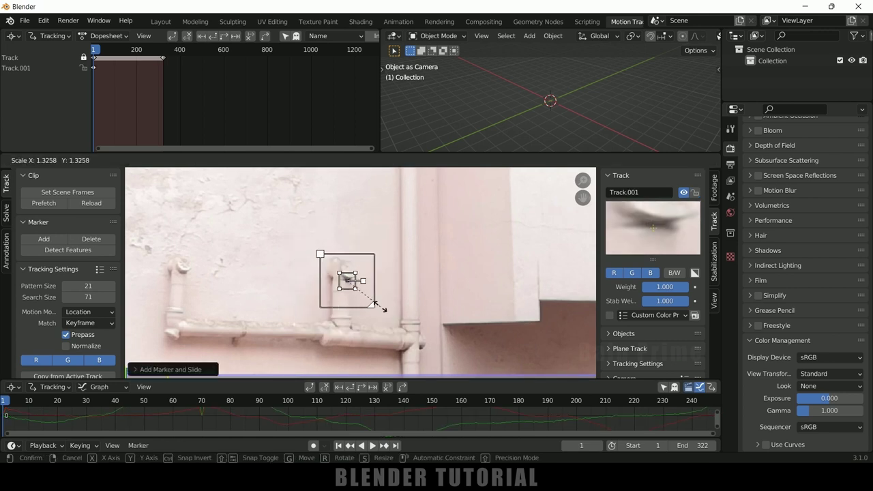
{"action": "left_click", "coordinate": [375, 282]}
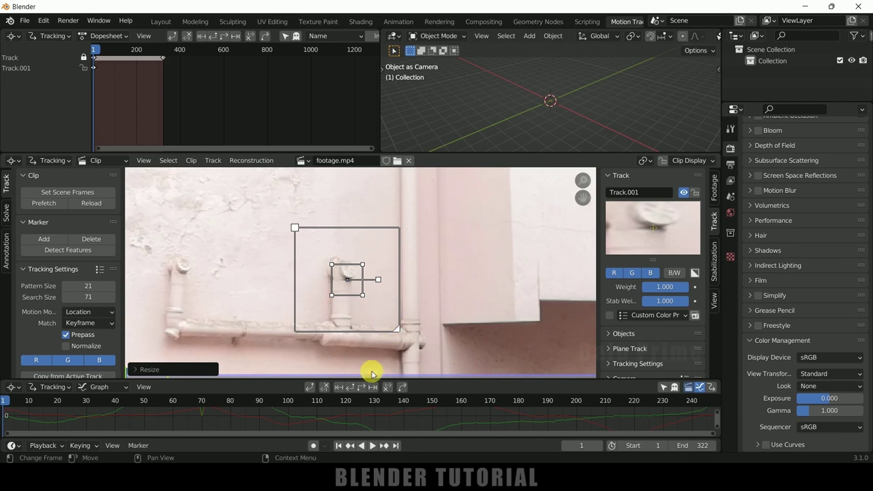
Track the pipe-cap marker forward to frame 322 and lock its track
{"action": "left_click", "coordinate": [362, 389]}
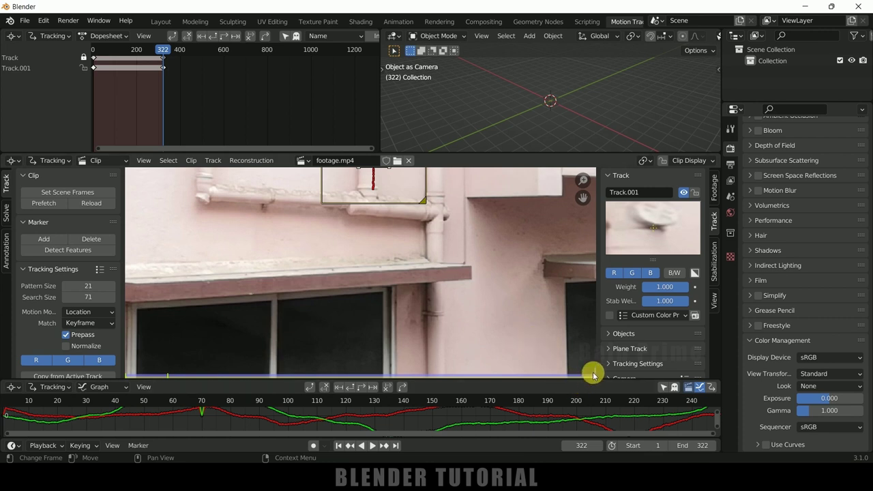
{"action": "scroll", "coordinate": [530, 308], "scroll_direction": "down", "scroll_amount": 2}
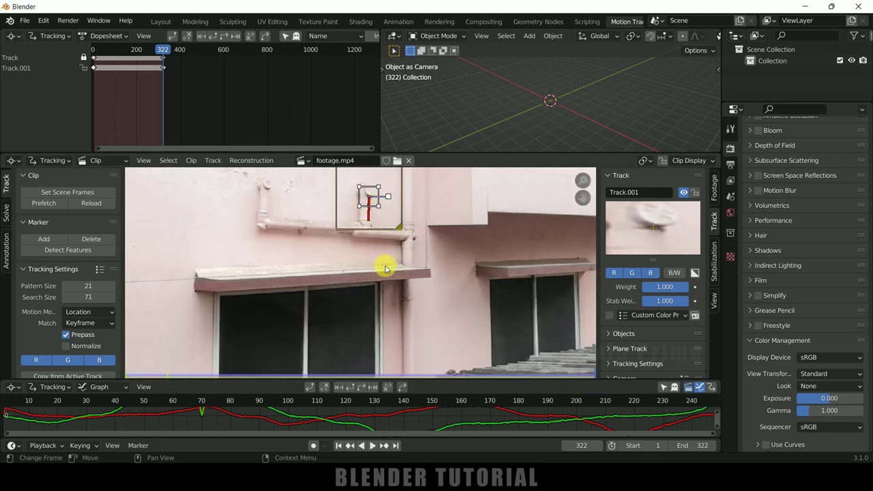
{"action": "key", "text": "ctrl+l"}
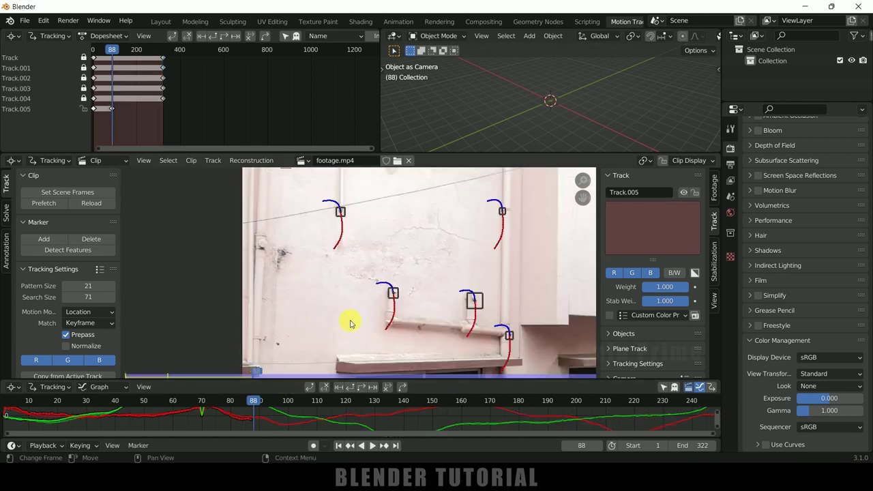
Go to frame 87, the last valid frame of Track.005, clear its remaining track path and check the frames around it
{"action": "key", "text": "Left"}
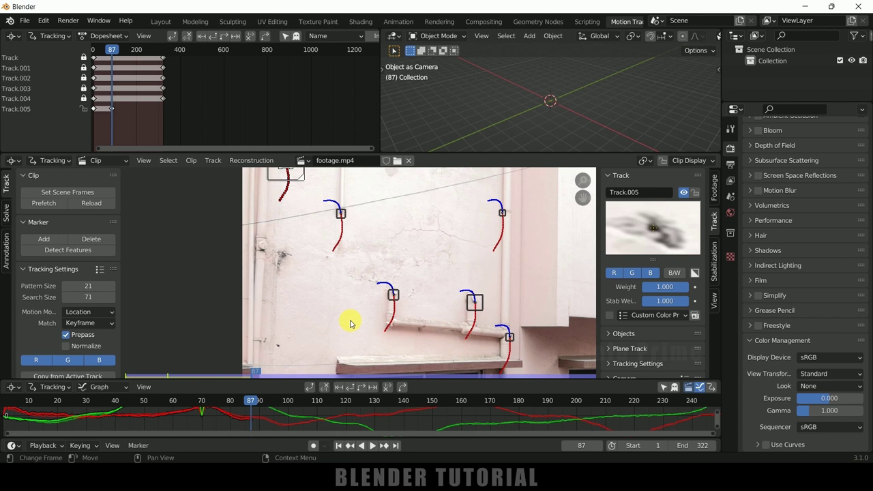
{"action": "scroll", "coordinate": [313, 303], "scroll_direction": "down", "scroll_amount": 1}
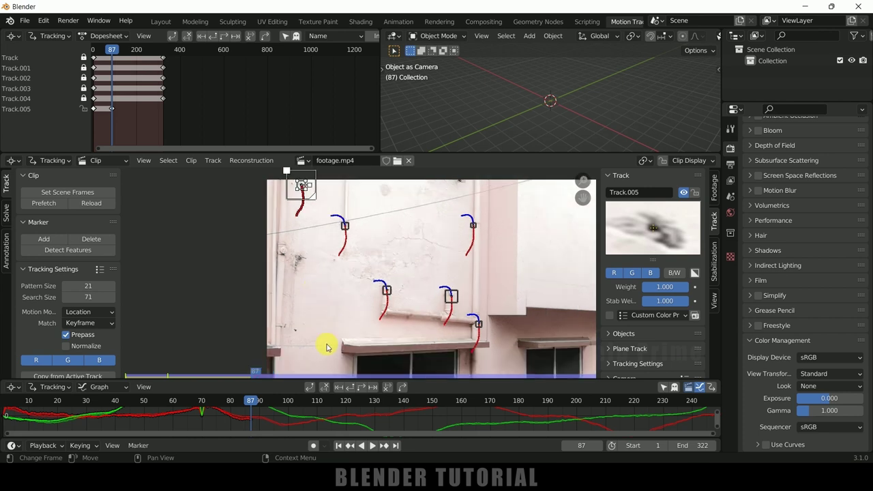
{"action": "middle_click_drag", "start_coordinate": [310, 277], "coordinate": [311, 312]}
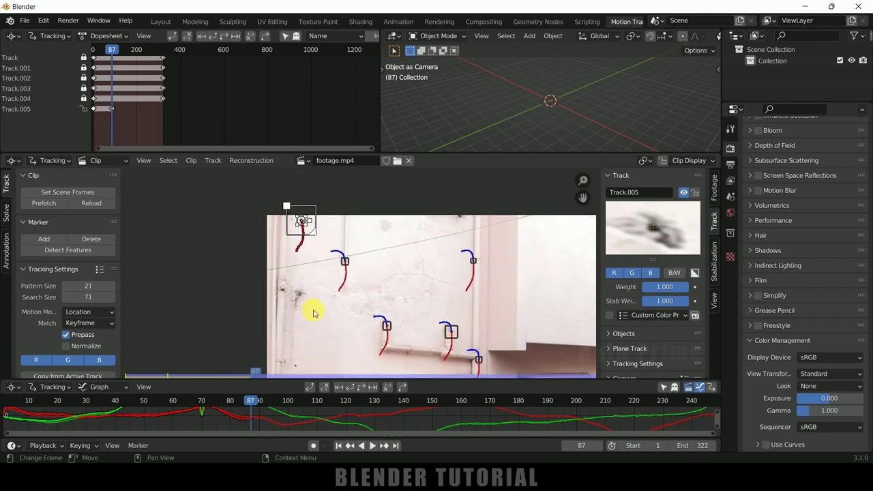
{"action": "key", "text": "Right"}
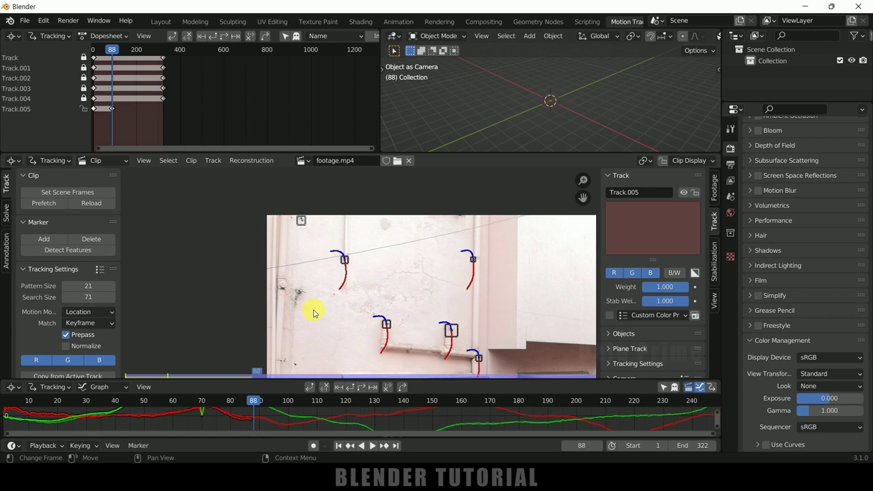
{"action": "key", "text": "Left"}
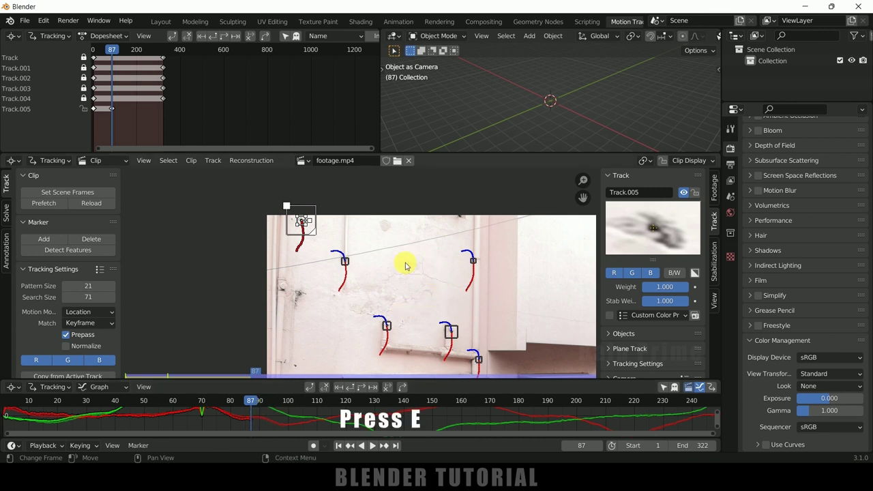
{"action": "key", "text": "e"}
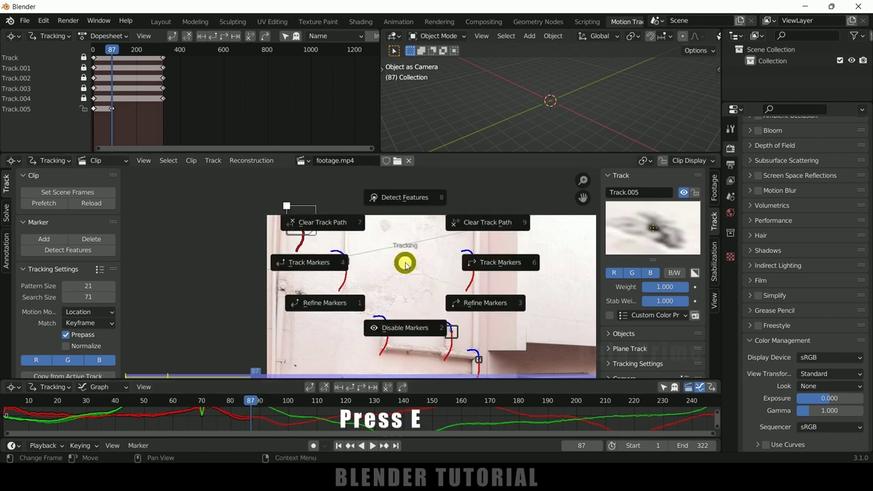
{"action": "left_click", "coordinate": [490, 225]}
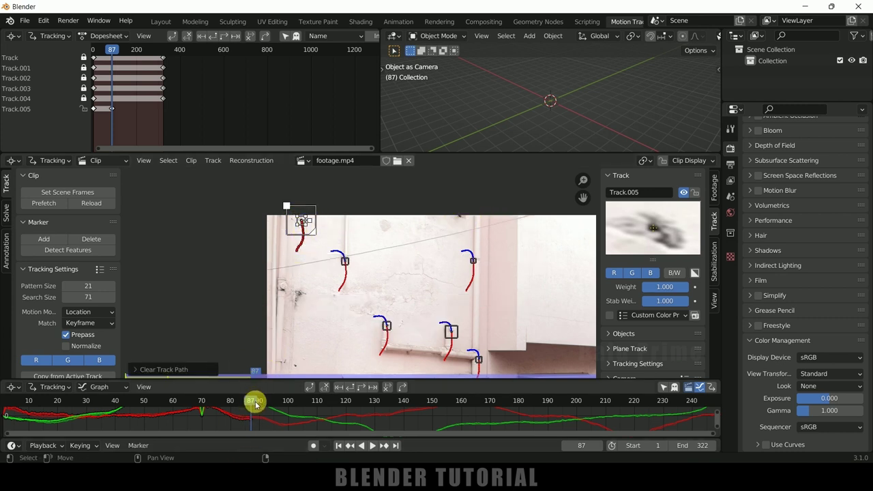
{"action": "key", "text": "Right"}
{"action": "left_click_drag", "start_coordinate": [256, 404], "coordinate": [234, 403]}
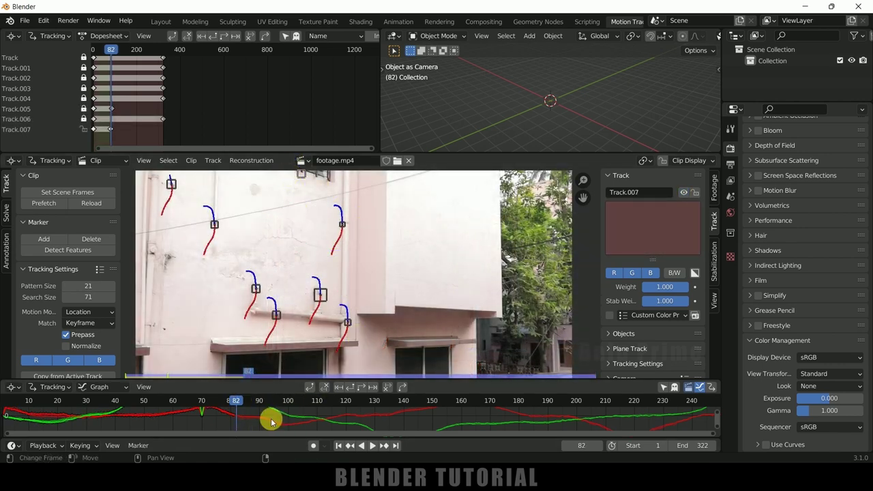
Step back to frame 81 and clear the remaining track path of the window marker Track.007
{"action": "middle_click_drag", "start_coordinate": [422, 280], "coordinate": [428, 306]}
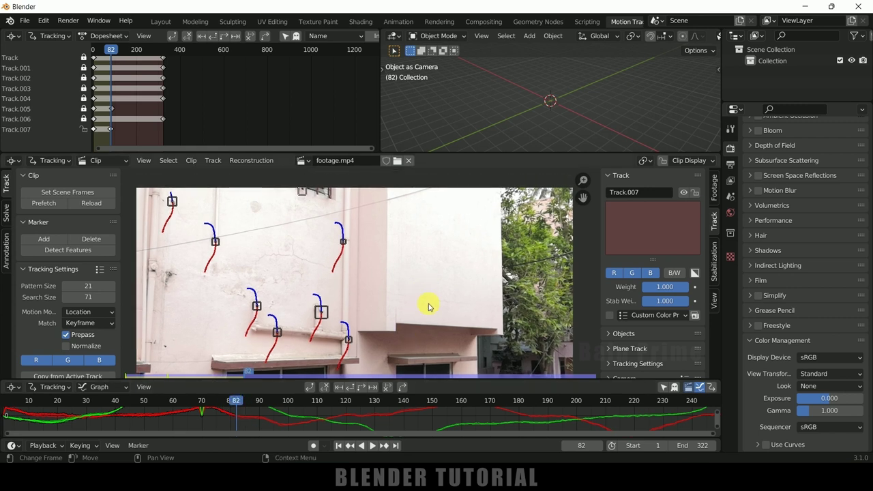
{"action": "key", "text": "Left"}
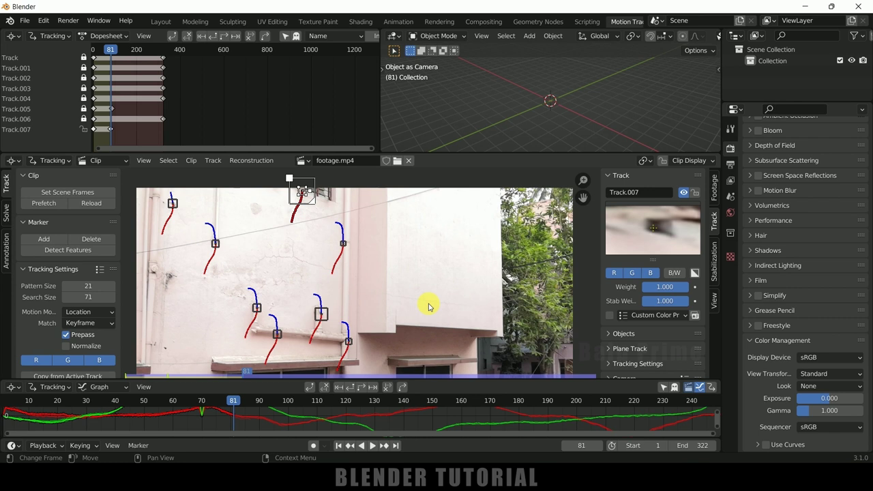
{"action": "key", "text": "w"}
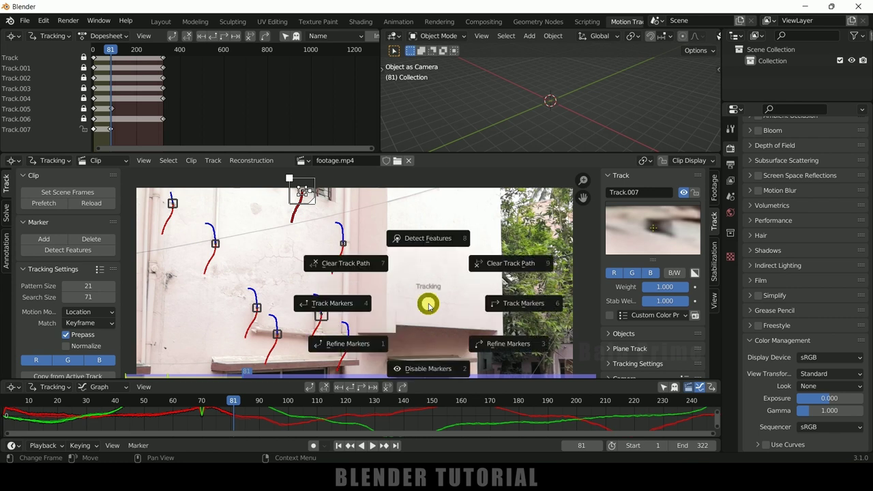
{"action": "left_click", "coordinate": [503, 267]}
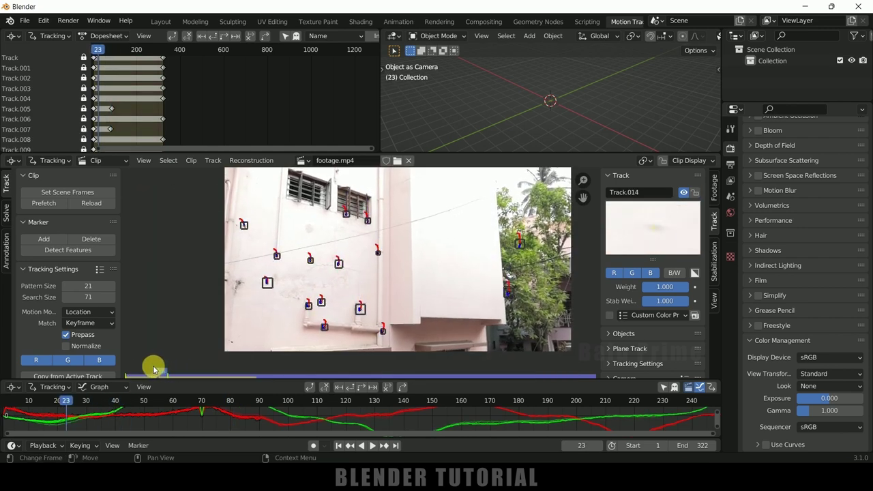
Scrub to frame 58, solve the camera motion and turn on the Info display for the clip's markers
{"action": "mouse_move", "coordinate": [138, 369]}
{"action": "left_mouse_down"}
{"action": "mouse_move", "coordinate": [230, 367]}
{"action": "mouse_move", "coordinate": [208, 371]}
{"action": "left_mouse_up"}
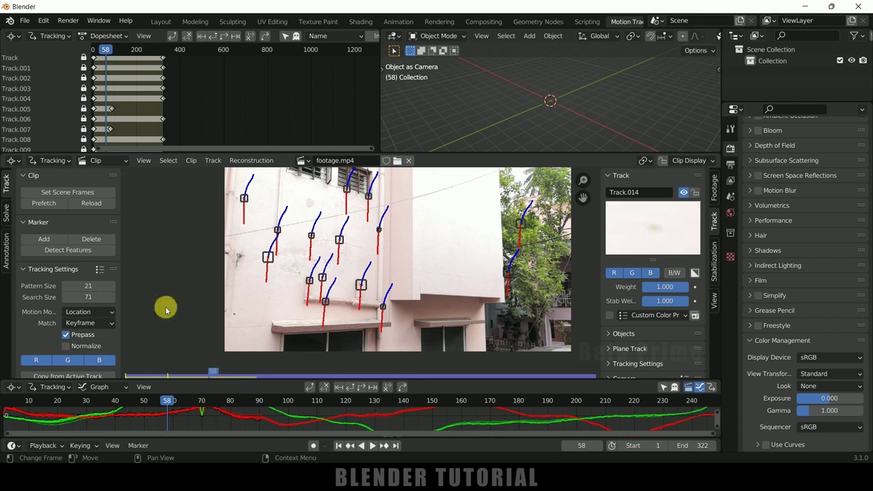
{"action": "left_click", "coordinate": [6, 211]}
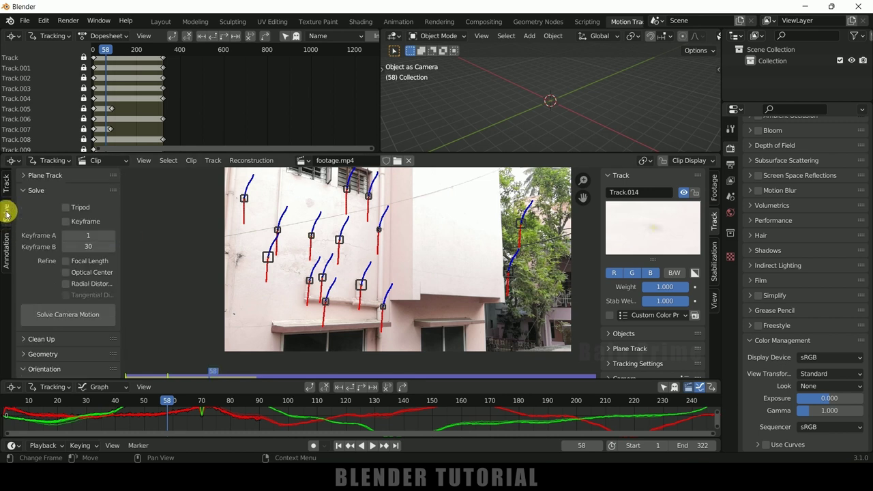
{"action": "scroll", "coordinate": [40, 245], "scroll_direction": "down", "scroll_amount": 3}
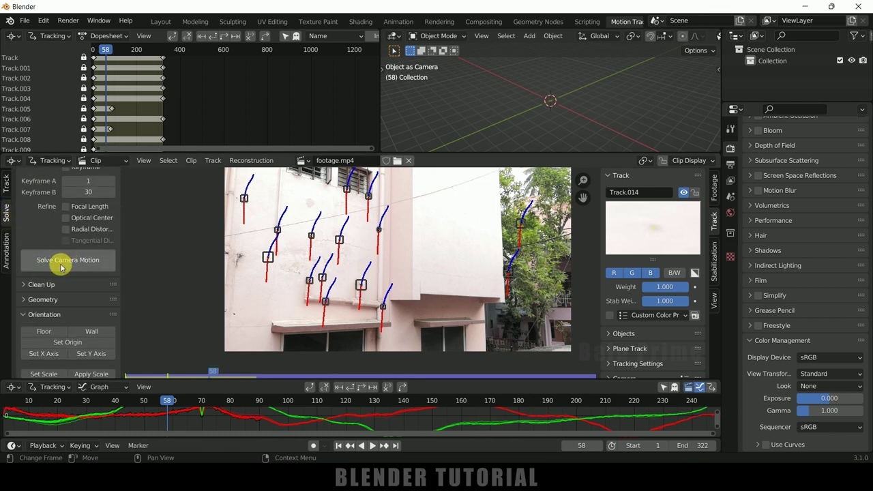
{"action": "left_click", "coordinate": [69, 263]}
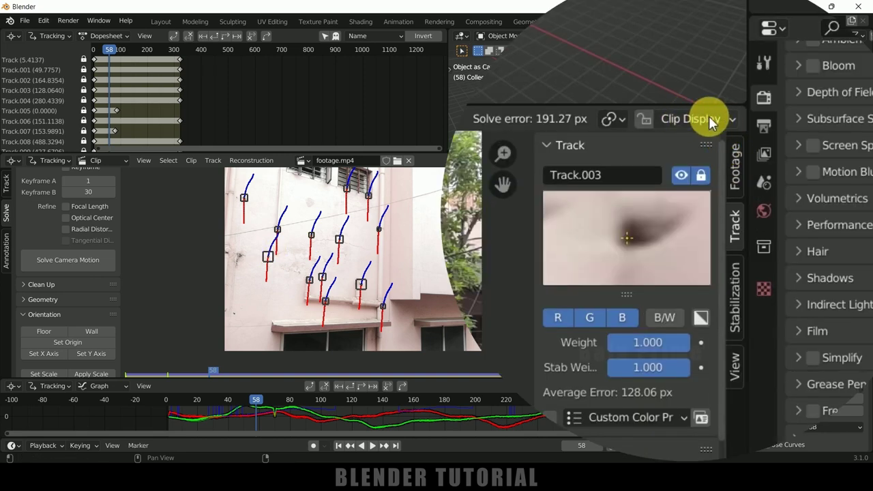
{"action": "left_click", "coordinate": [709, 118]}
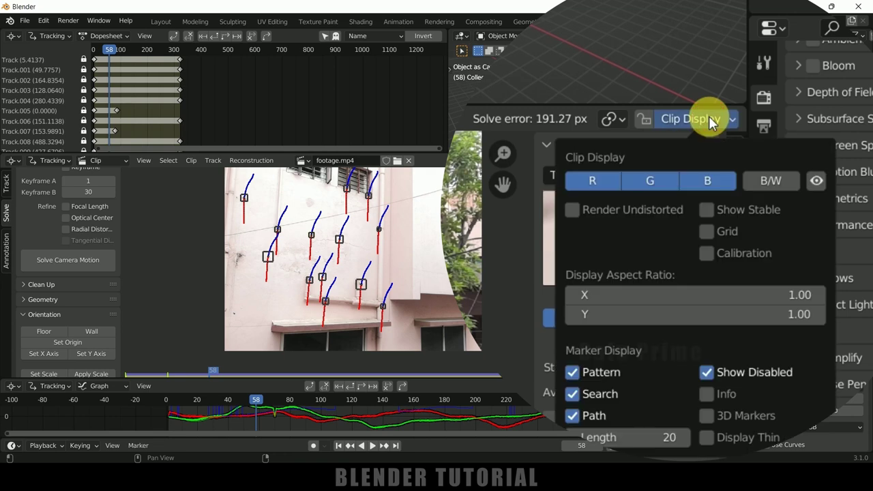
{"action": "left_click", "coordinate": [705, 393]}
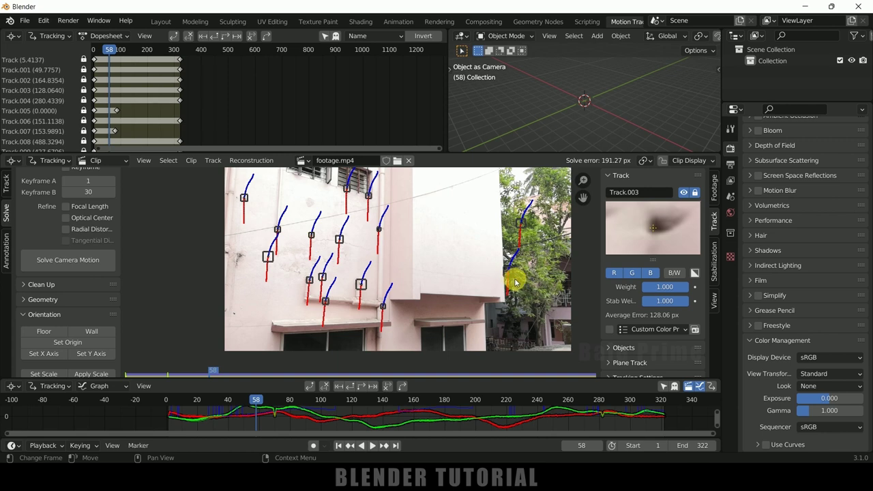
Delete the lower tree marker Track.009 and solve the camera motion again
{"action": "left_click", "coordinate": [508, 272]}
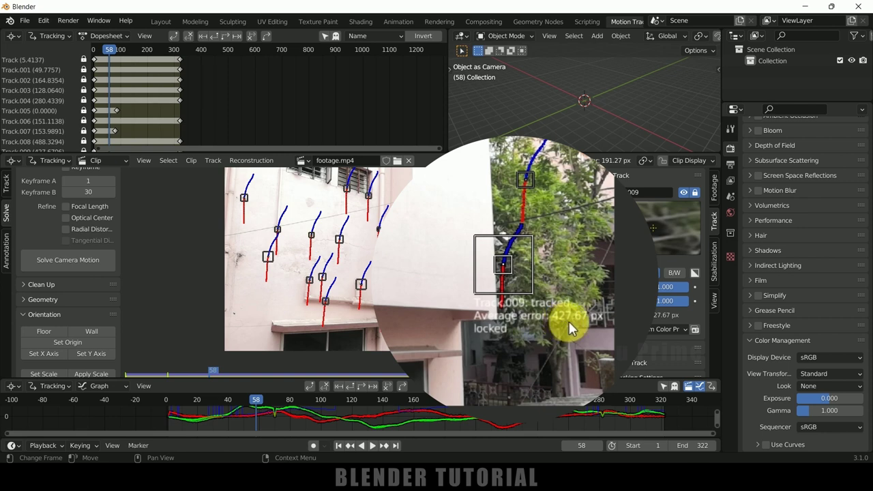
{"action": "key", "text": "x"}
{"action": "left_click", "coordinate": [505, 276]}
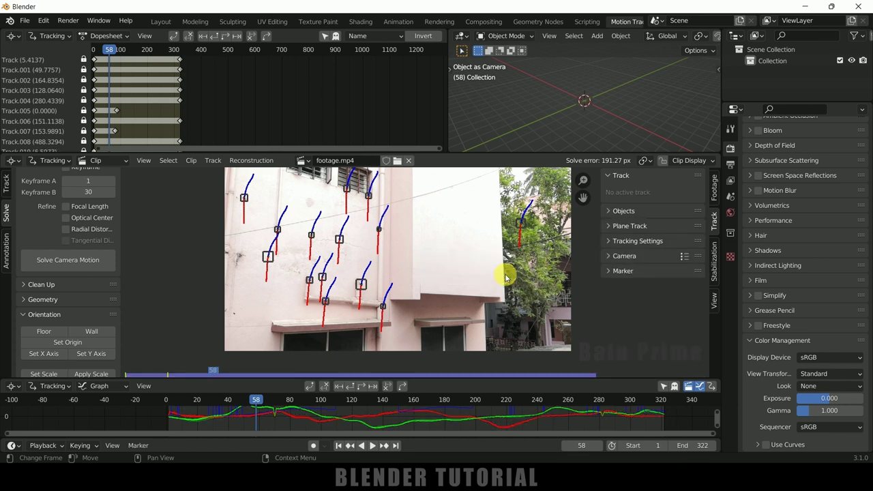
{"action": "left_click", "coordinate": [78, 267]}
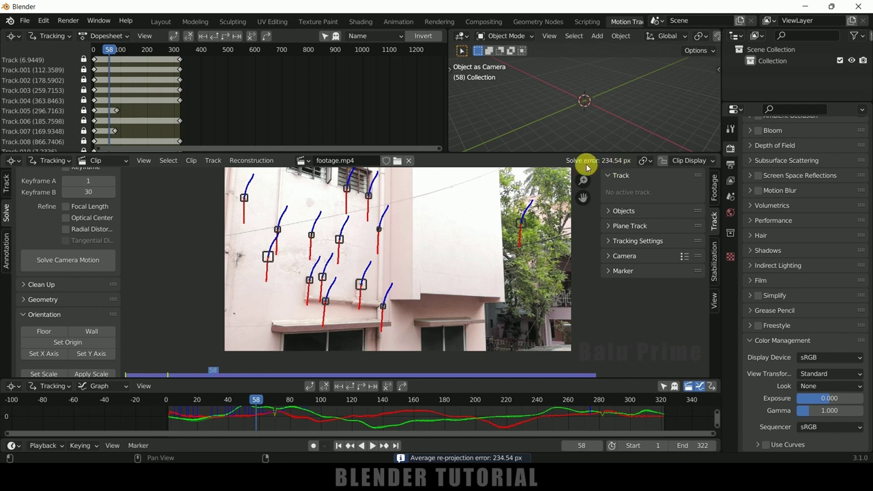
Delete the remaining tree marker Track.008 and solve the camera motion again
{"action": "left_click", "coordinate": [523, 230]}
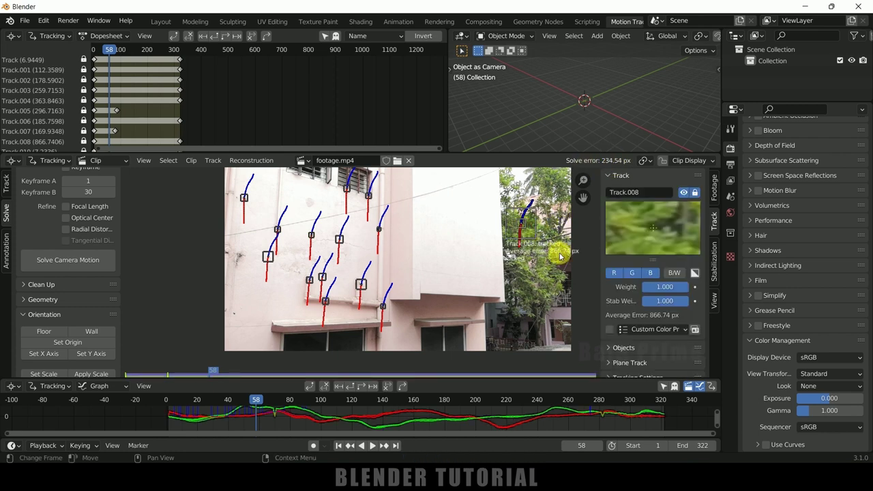
{"action": "key", "text": "x"}
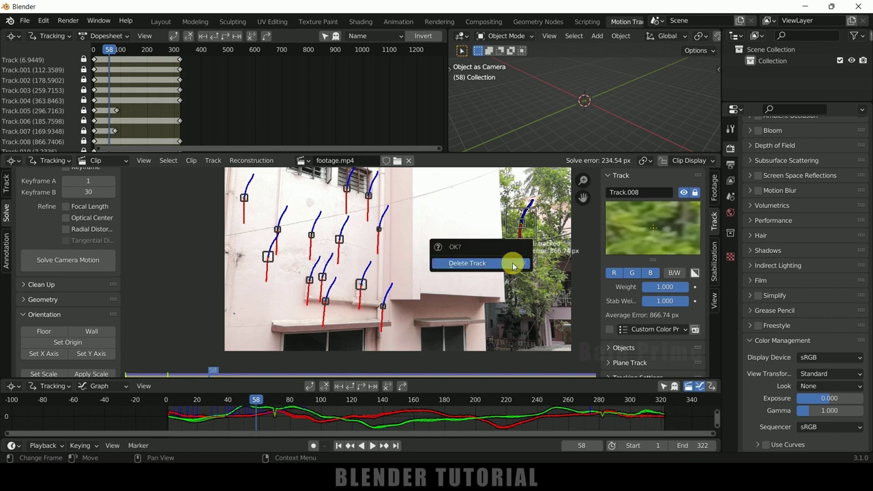
{"action": "left_click", "coordinate": [511, 263]}
{"action": "left_click", "coordinate": [56, 262]}
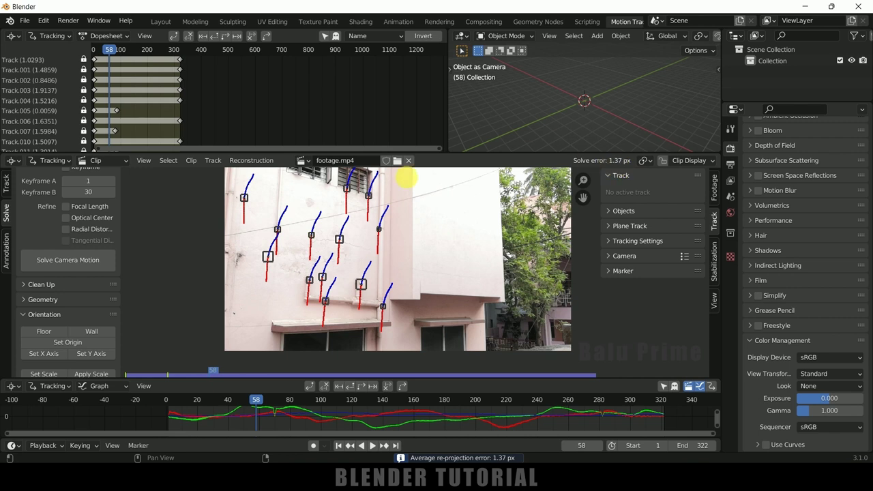
Check the average errors of Track.012, Track.005 and Track.003, delete Track.003 and solve the camera motion again
{"action": "left_click", "coordinate": [267, 264]}
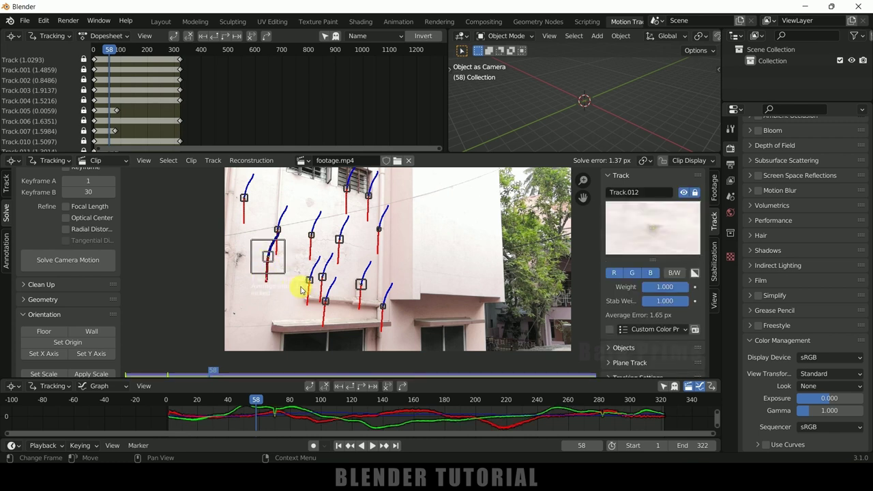
{"action": "left_click", "coordinate": [244, 199]}
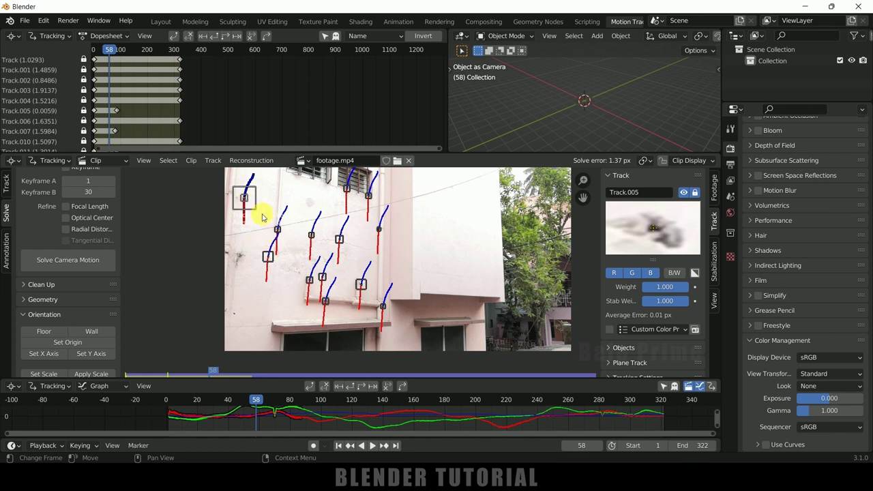
{"action": "left_click", "coordinate": [382, 306]}
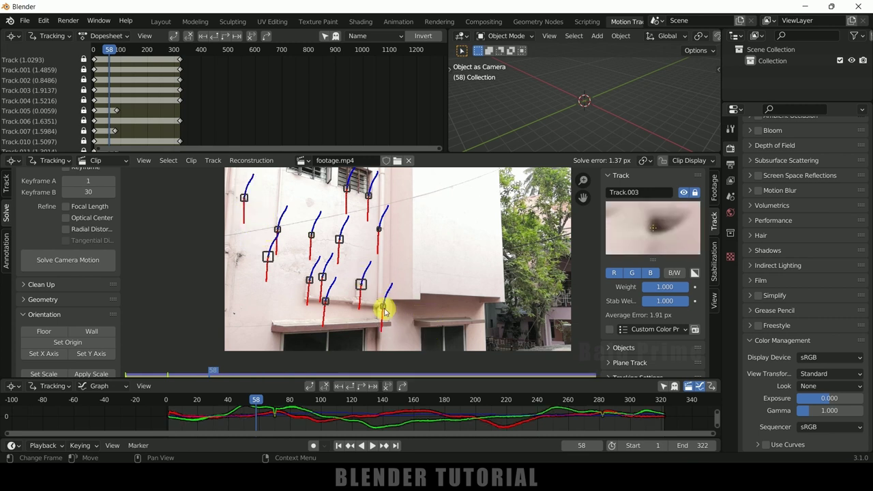
{"action": "right_click", "coordinate": [448, 240]}
{"action": "left_click", "coordinate": [443, 236]}
{"action": "left_click", "coordinate": [66, 264]}
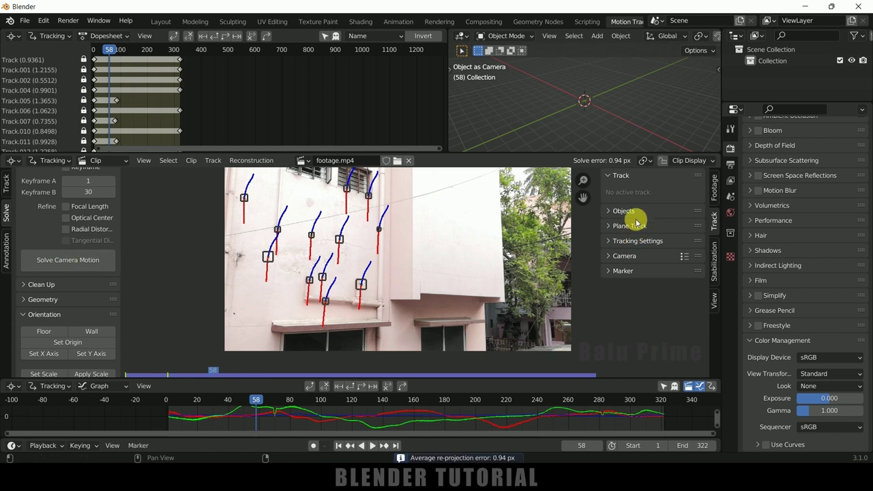
Delete the wall marker Track.004 and solve the camera motion again
{"action": "left_click", "coordinate": [277, 229]}
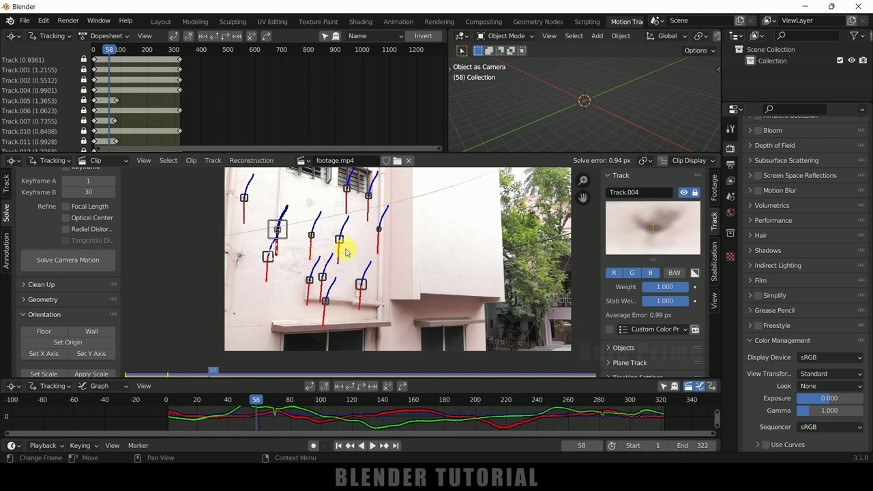
{"action": "key", "text": "x"}
{"action": "left_click", "coordinate": [466, 245]}
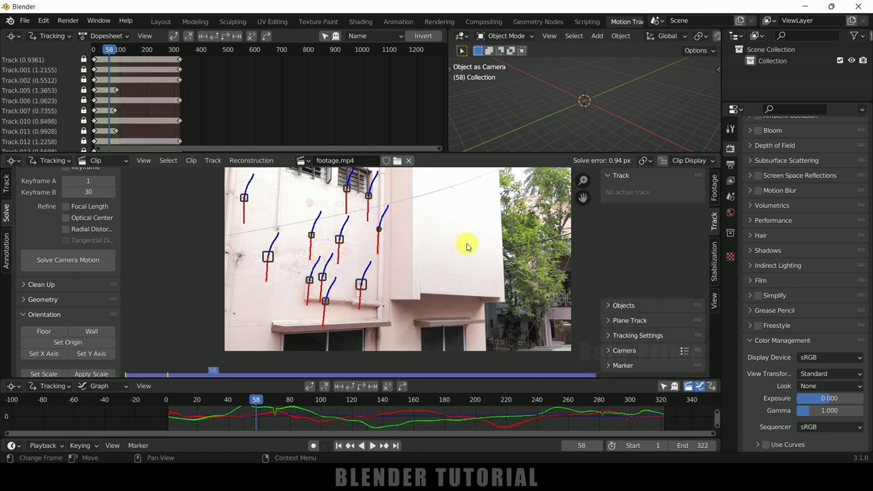
{"action": "left_click", "coordinate": [76, 262]}
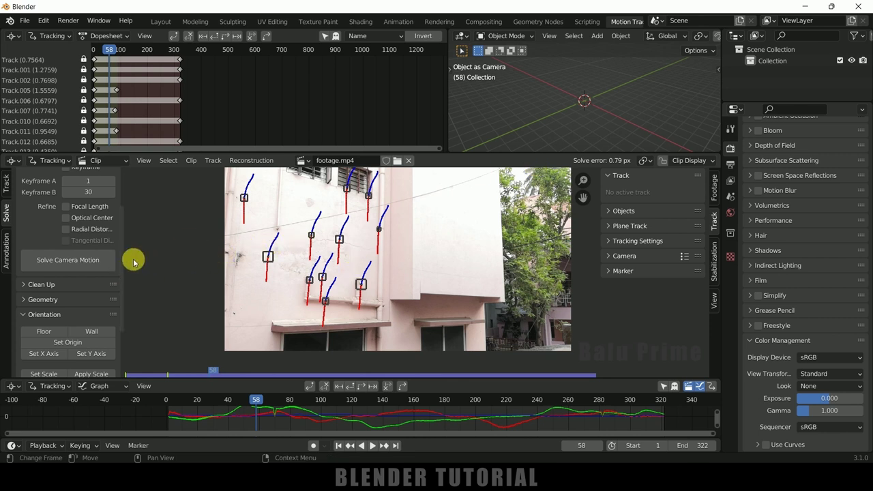
Set up the tracking scene from the solved clip and view it through the camera in the Layout workspace
{"action": "scroll", "coordinate": [82, 273], "scroll_direction": "down", "scroll_amount": 4}
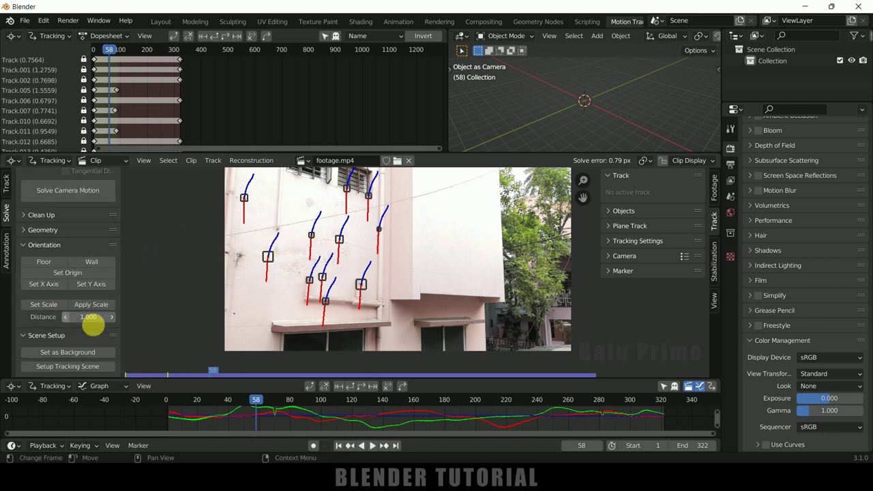
{"action": "left_click", "coordinate": [69, 368]}
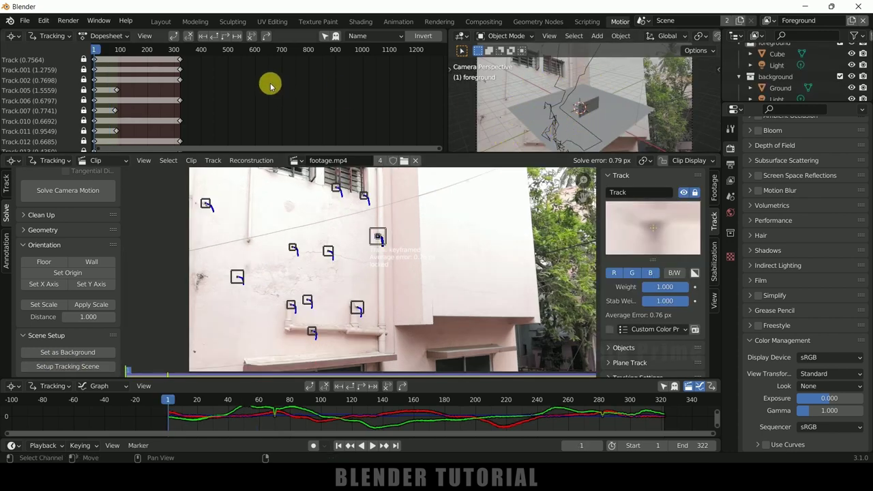
{"action": "left_click", "coordinate": [161, 23]}
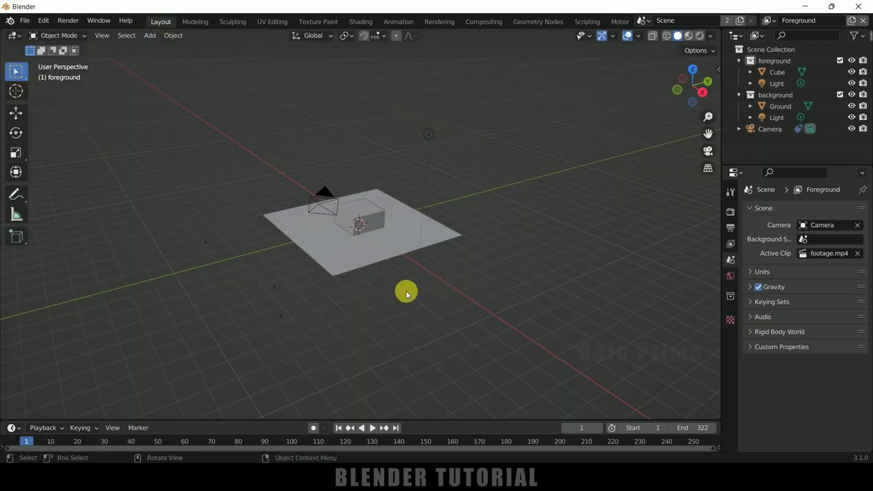
{"action": "left_click", "coordinate": [708, 151]}
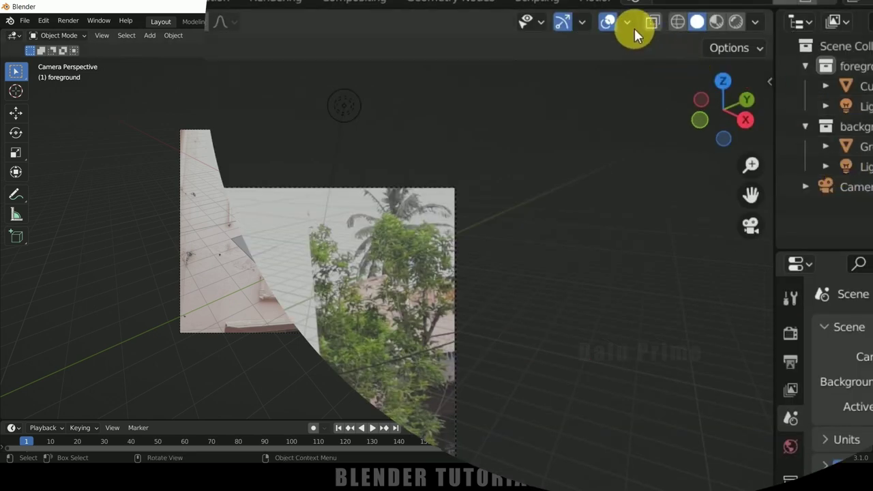
Show the camera path and the marker names in the 3D viewport overlays
{"action": "left_click", "coordinate": [633, 27]}
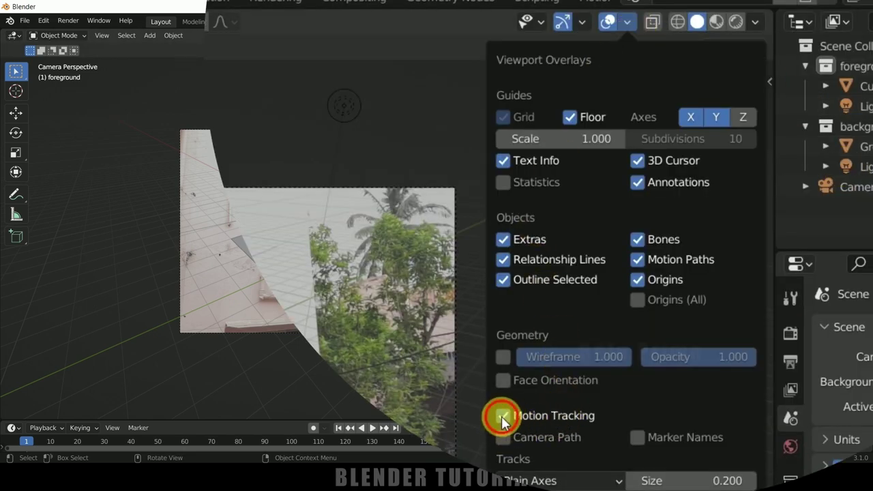
{"action": "left_click", "coordinate": [503, 437]}
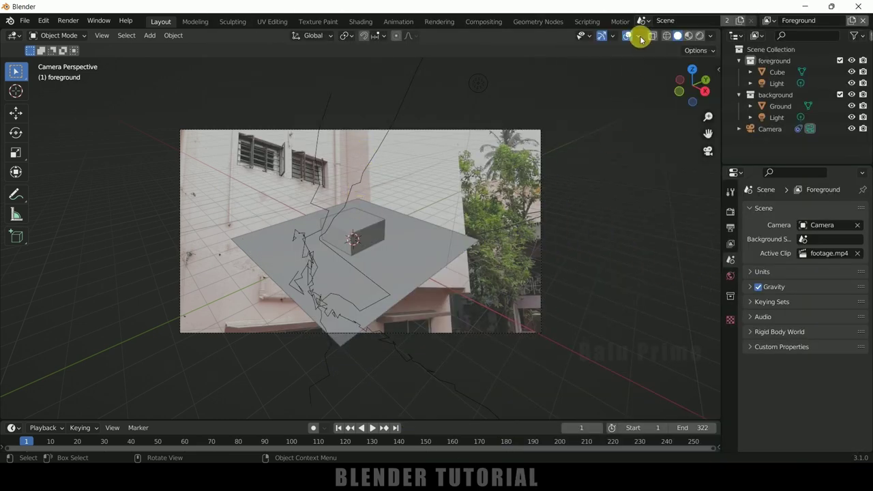
{"action": "left_click", "coordinate": [639, 37]}
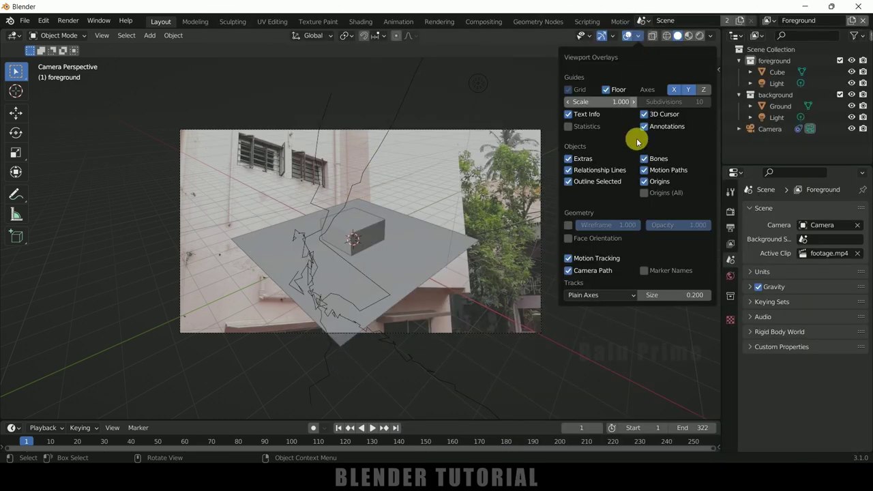
{"action": "left_click", "coordinate": [644, 271]}
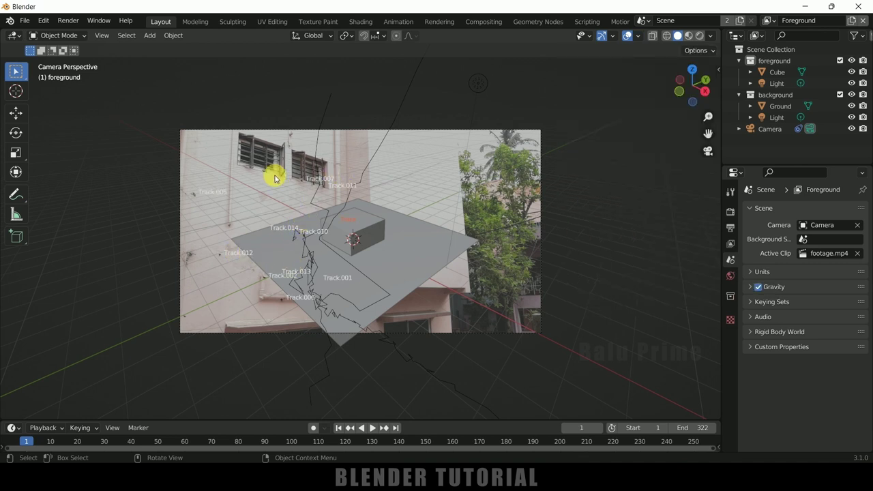
Identify Track.012 on the wall in the 3D view and set that marker as the scene origin in the Motion Tracking workspace
{"action": "left_click", "coordinate": [227, 272]}
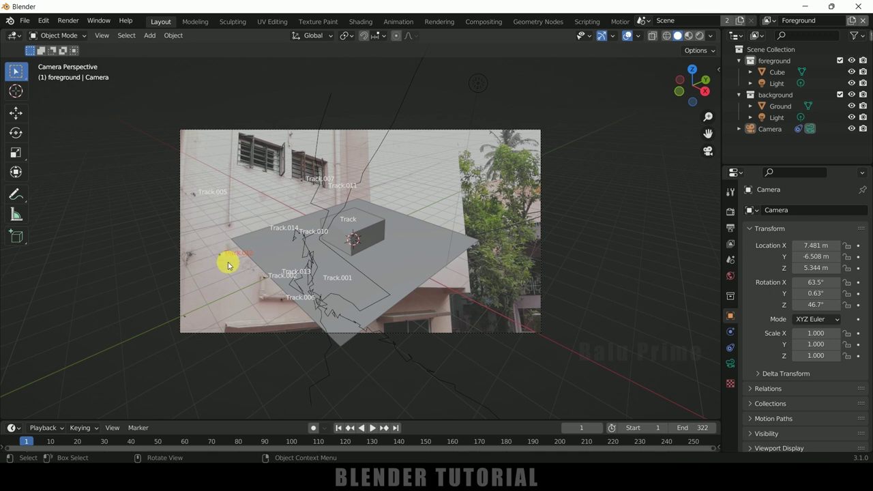
{"action": "left_click", "coordinate": [220, 260]}
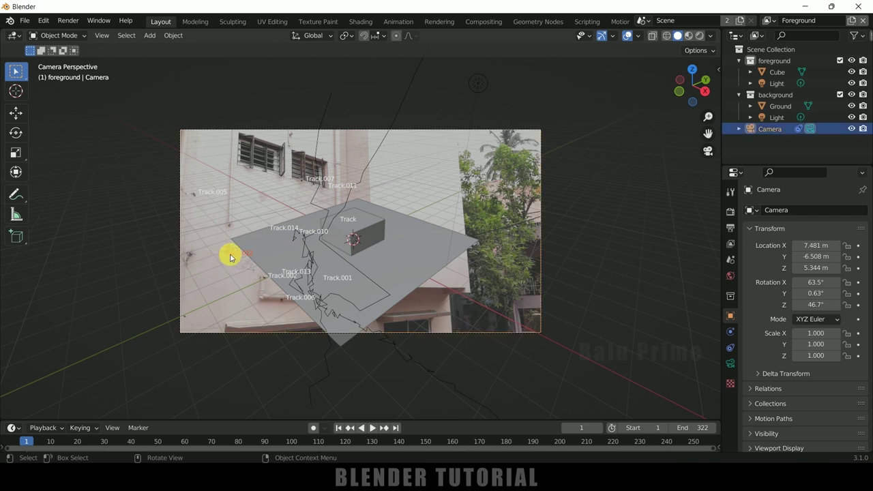
{"action": "left_click", "coordinate": [619, 23]}
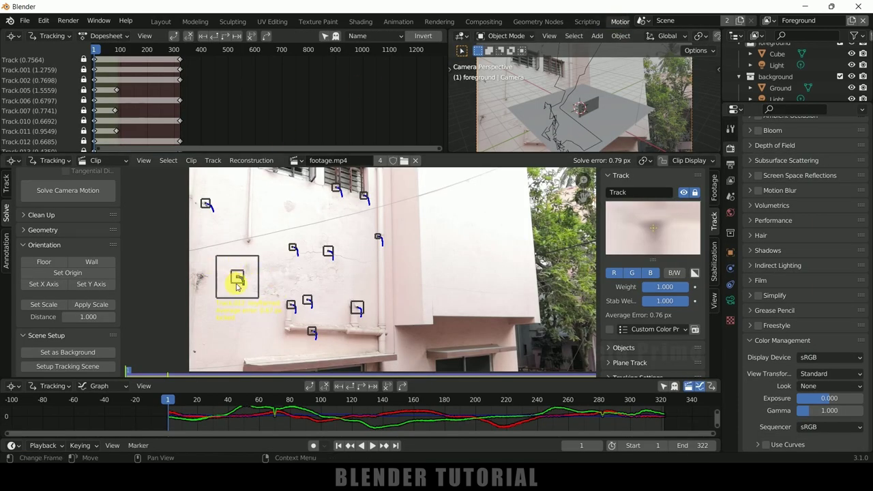
{"action": "left_click", "coordinate": [70, 273]}
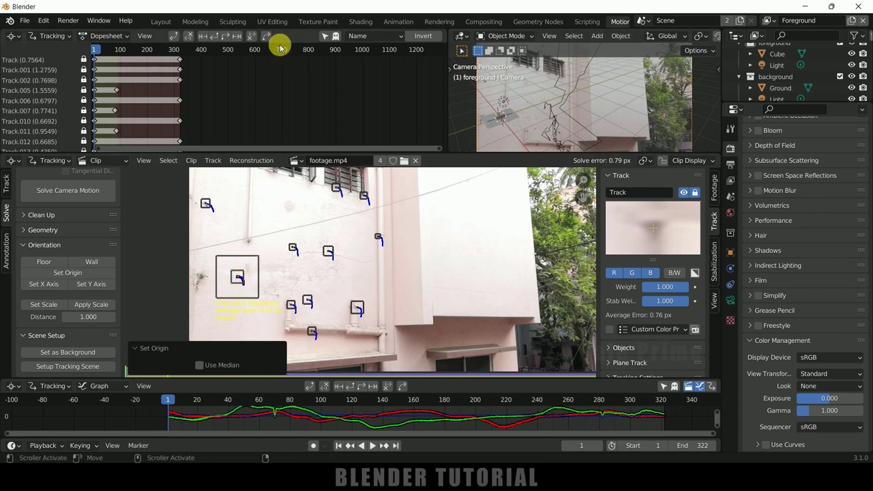
In the Layout workspace, scale the Ground plane and the Cube together to about 5.54
{"action": "left_click", "coordinate": [160, 22]}
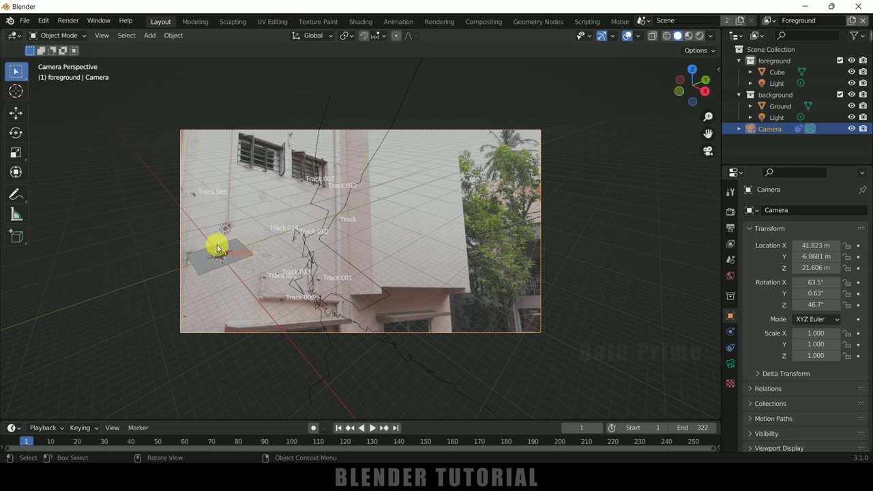
{"action": "left_click", "coordinate": [777, 107]}
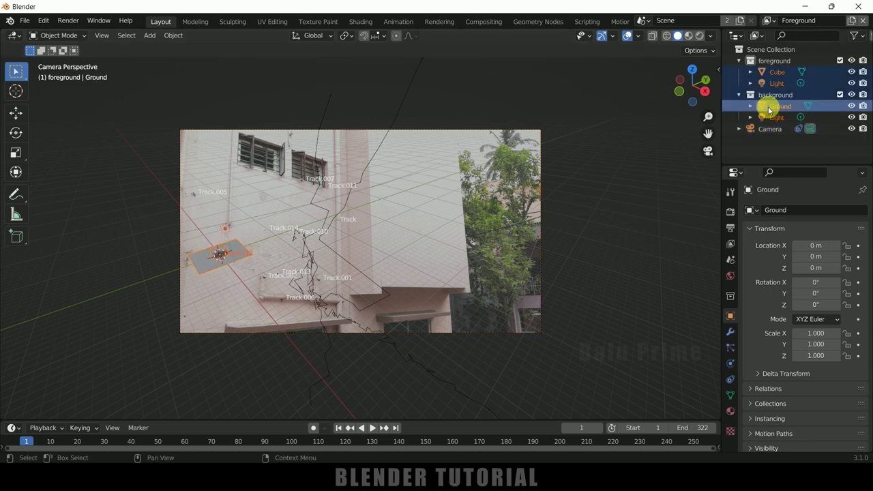
{"action": "left_click", "coordinate": [776, 72], "text": "ctrl"}
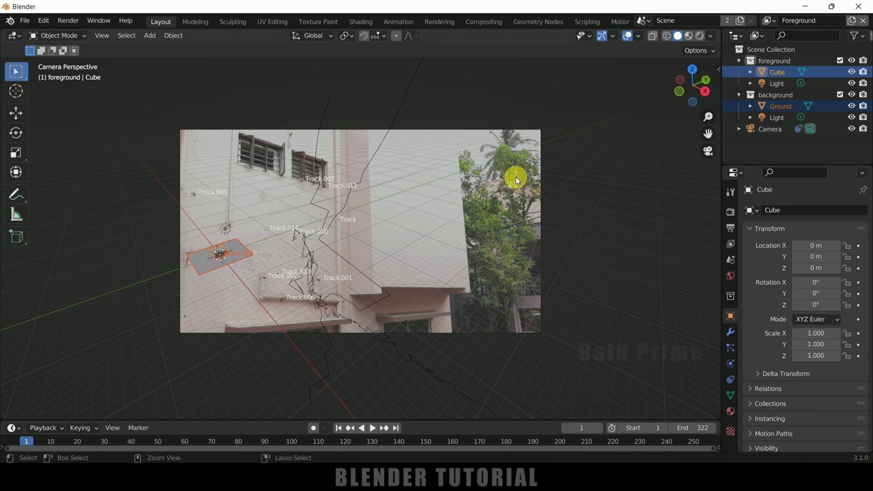
{"action": "key", "text": "s"}
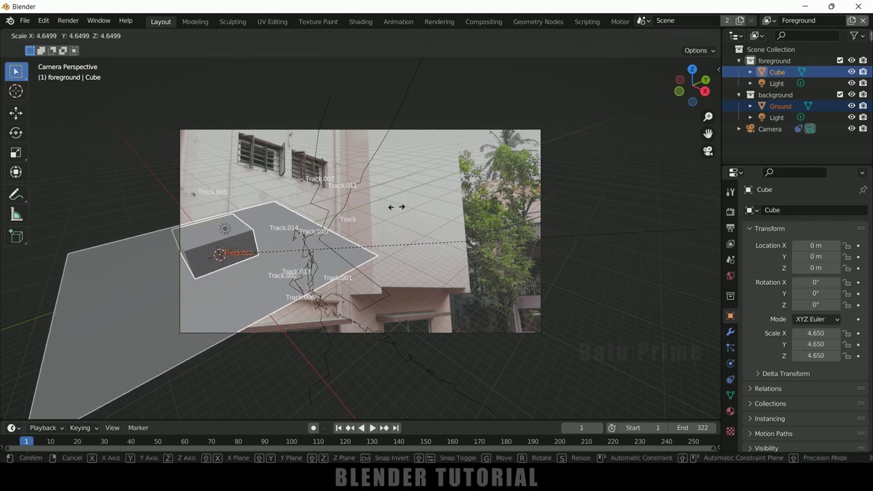
{"action": "left_click", "coordinate": [565, 217]}
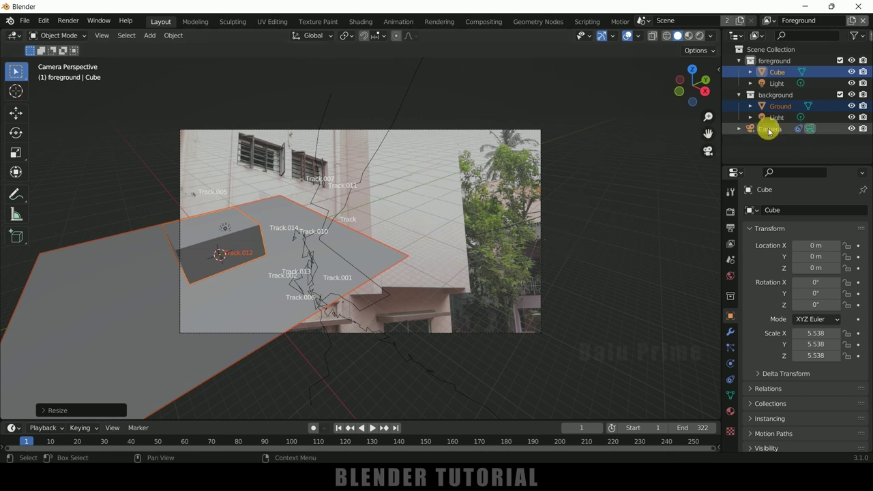
Rotate the camera about the global Y and X axes and move it to bring the cube towards the frame's centre
{"action": "left_click", "coordinate": [769, 130]}
{"action": "key", "text": "r"}
{"action": "key", "text": "y"}
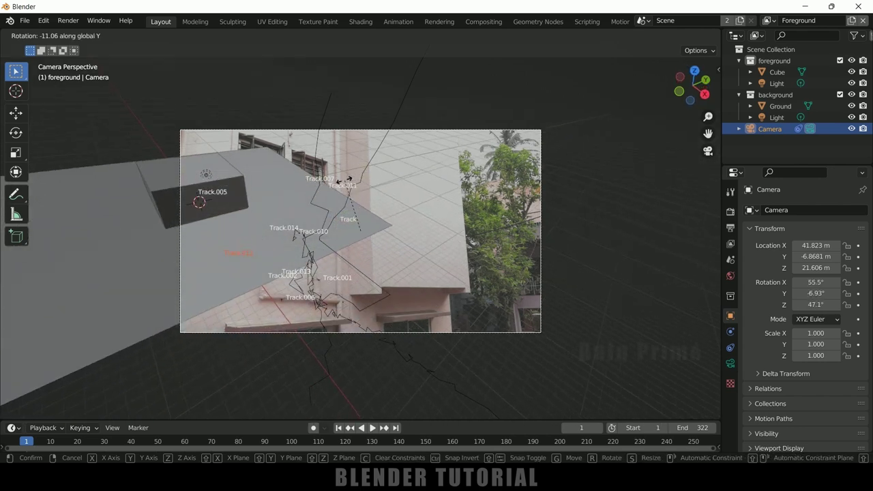
{"action": "left_click", "coordinate": [371, 239]}
{"action": "key", "text": "r"}
{"action": "key", "text": "x"}
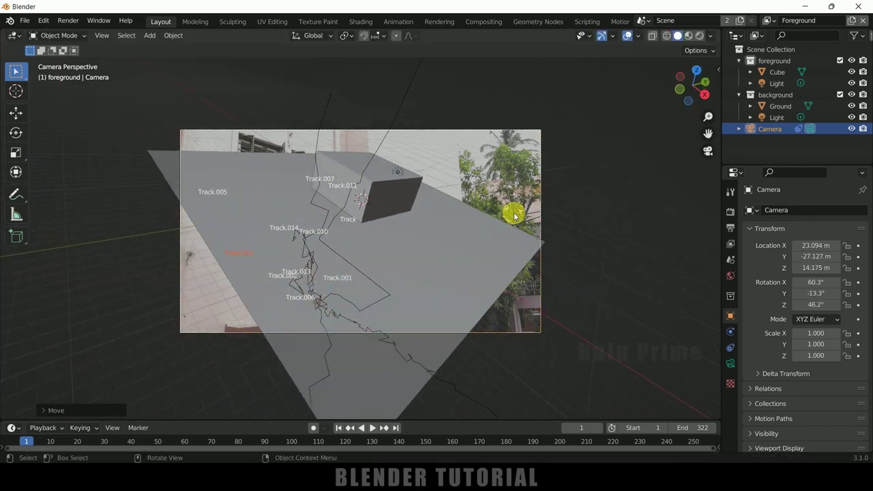
Refine the camera's position and its X and Y rotation, ending at about 101°, 1.3°, 51.4°, to match the cube to the building's perspective
{"action": "key", "text": "r"}
{"action": "key", "text": "x"}
{"action": "key", "text": "Escape"}
{"action": "key", "text": "r"}
{"action": "key", "text": "y"}
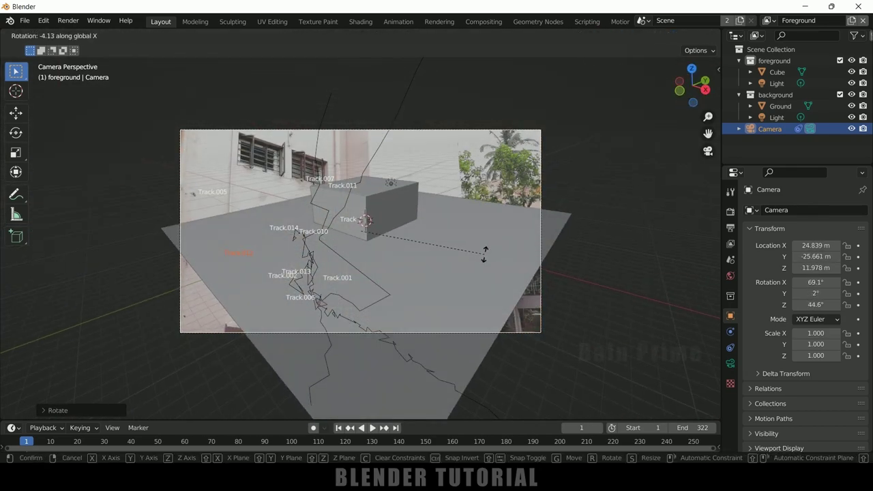
{"action": "left_click", "coordinate": [487, 195]}
{"action": "key", "text": "g"}
{"action": "key", "text": "Escape"}
{"action": "key", "text": "r"}
{"action": "key", "text": "y"}
{"action": "left_click", "coordinate": [121, 322]}
{"action": "key", "text": "g"}
{"action": "key", "text": "Escape"}
{"action": "key", "text": "r"}
{"action": "key", "text": "x"}
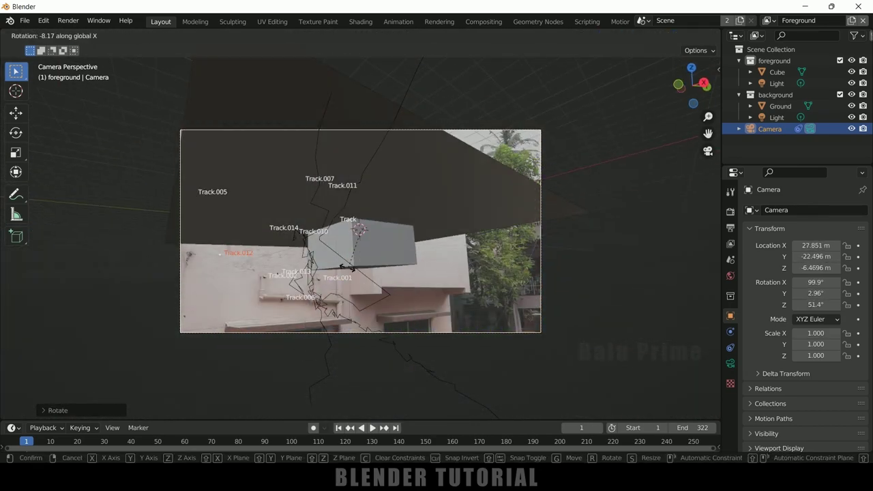
{"action": "left_click", "coordinate": [437, 248]}
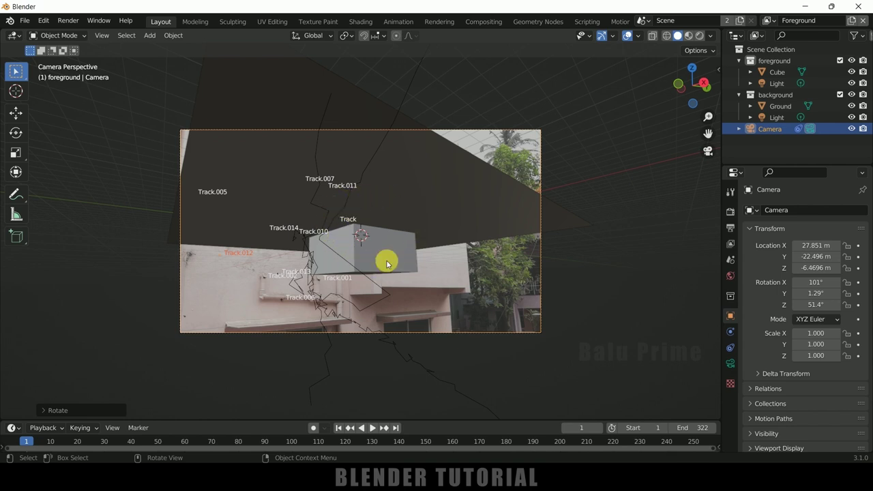
Hide the Ground plane and turn off the camera path and marker names in the viewport overlays
{"action": "left_click", "coordinate": [448, 188]}
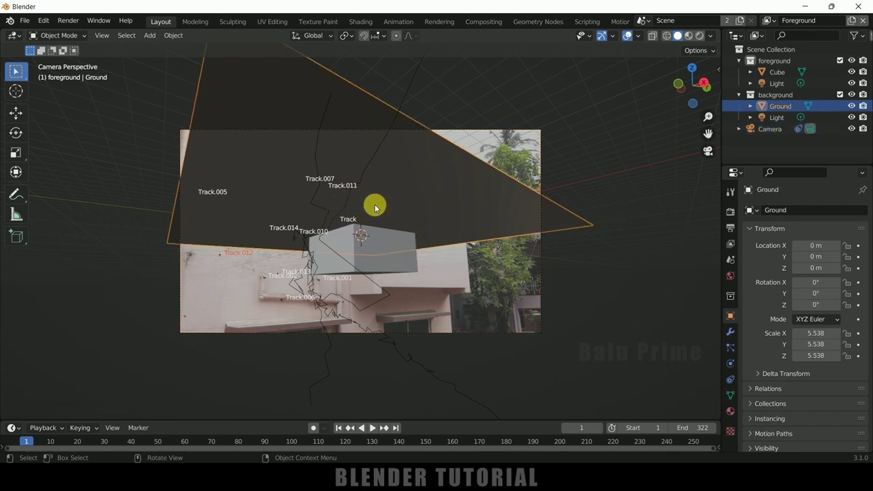
{"action": "left_click", "coordinate": [851, 106]}
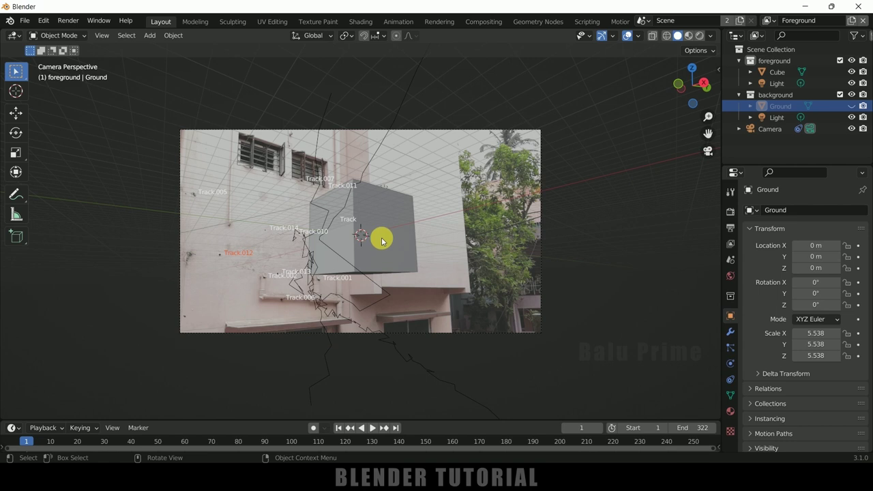
{"action": "left_click", "coordinate": [637, 35]}
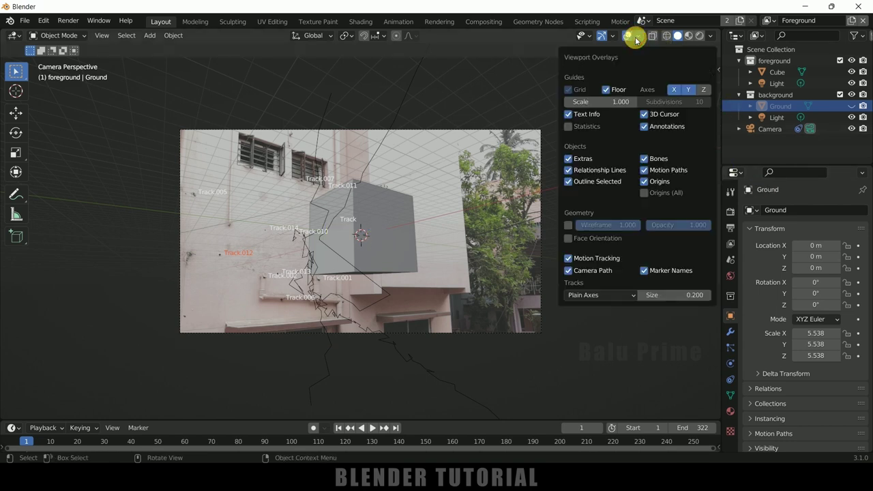
{"action": "left_click", "coordinate": [569, 272]}
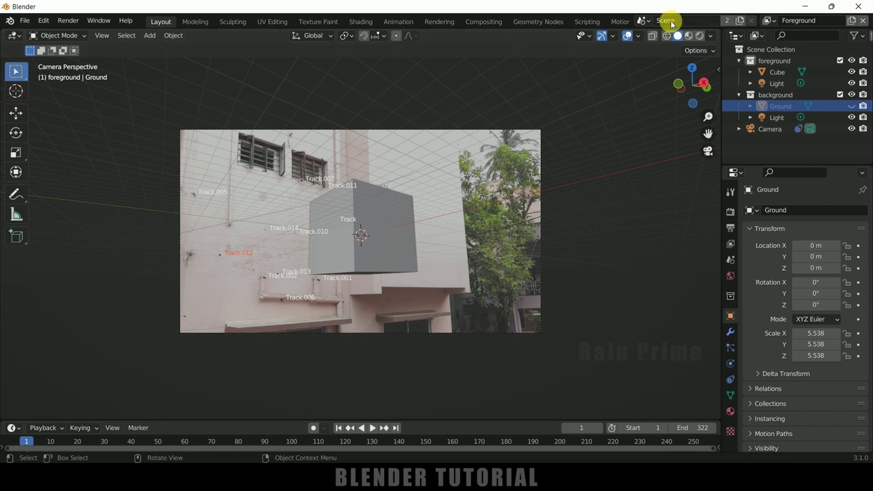
{"action": "left_click", "coordinate": [637, 35]}
{"action": "left_click", "coordinate": [643, 271]}
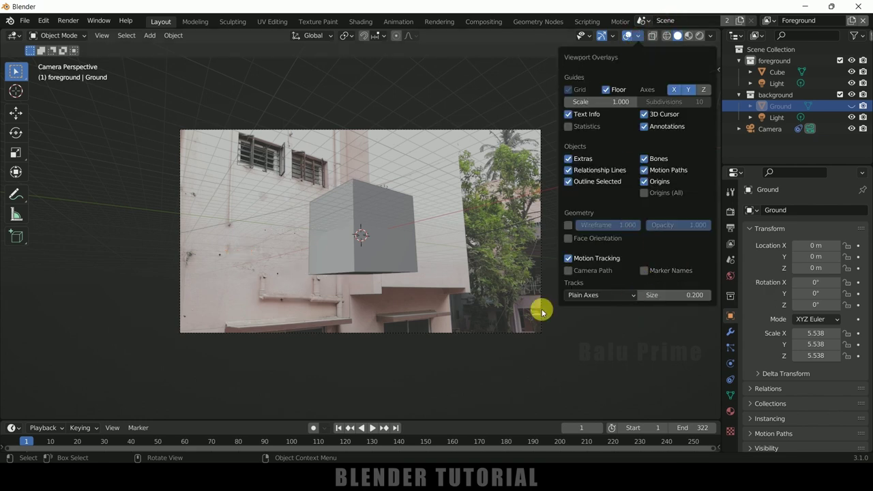
Play the footage to check how the cube sticks to the building, and return to frame 1
{"action": "key", "text": "space"}
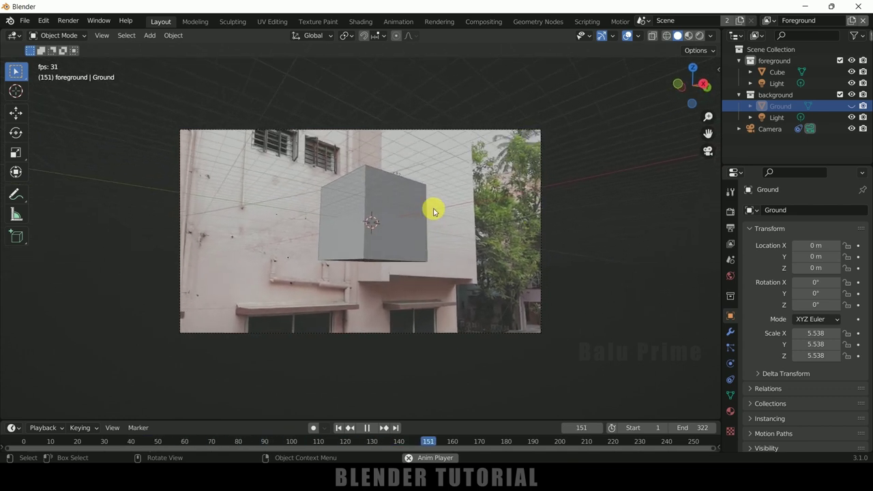
{"action": "key", "text": "space"}
{"action": "left_click", "coordinate": [339, 427]}
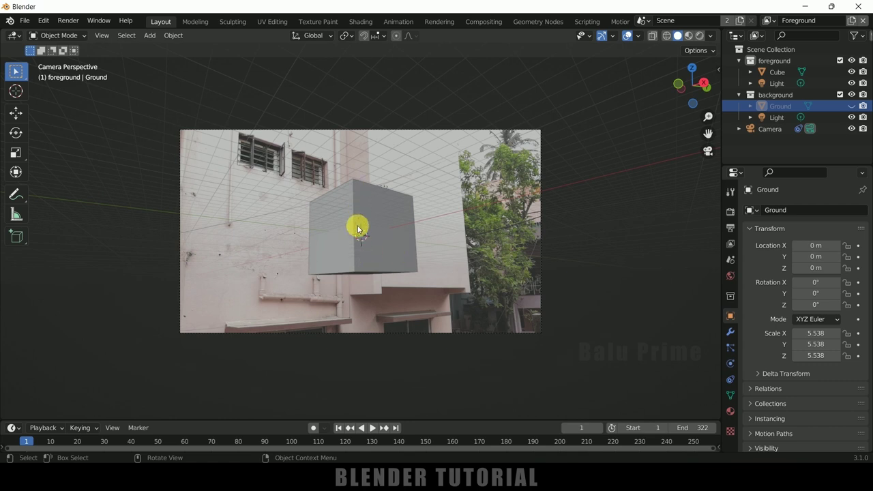
Raise the cube to about 5.49 m in Z, play the footage to check its tracking, and return to frame 1
{"action": "left_click", "coordinate": [379, 251]}
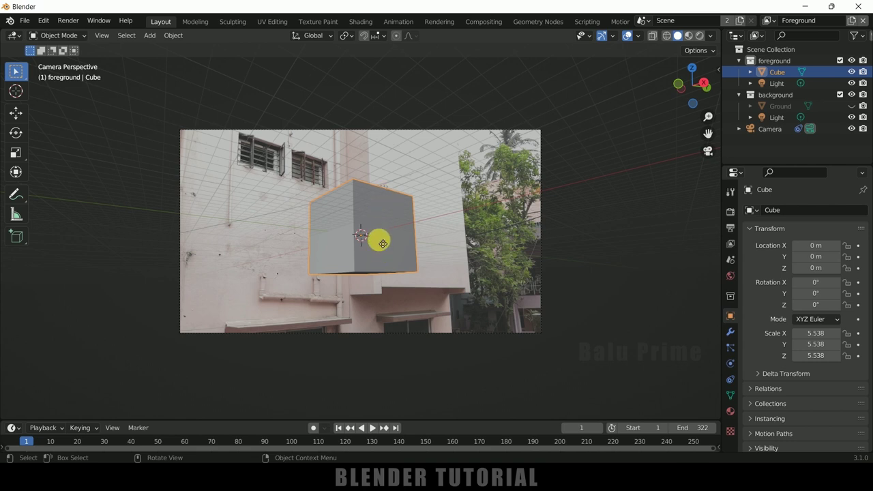
{"action": "key", "text": "g"}
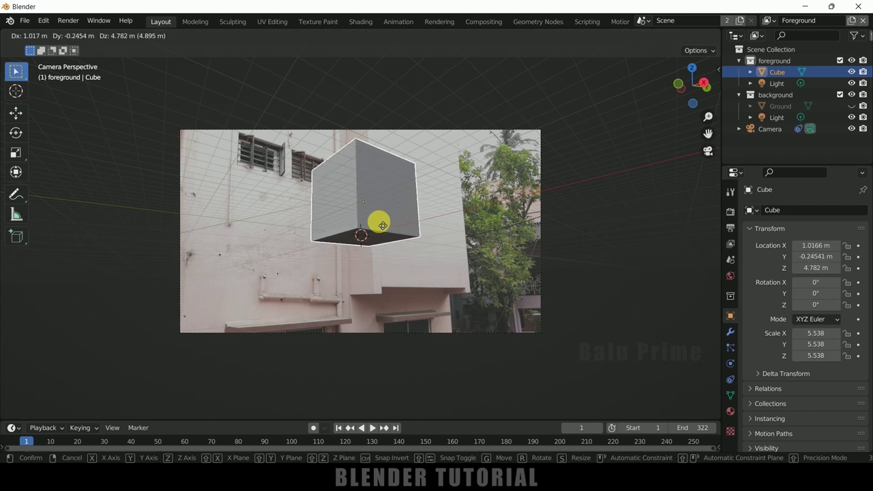
{"action": "left_click", "coordinate": [377, 176]}
{"action": "key", "text": "space"}
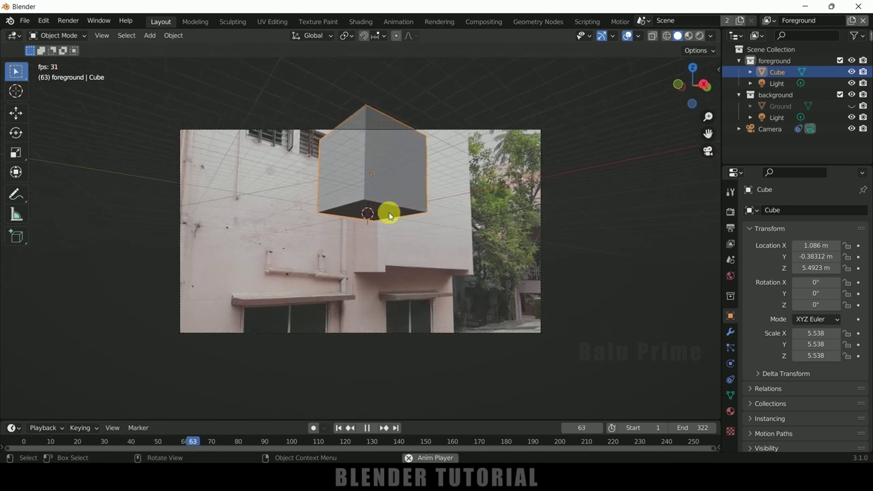
{"action": "key", "text": "space"}
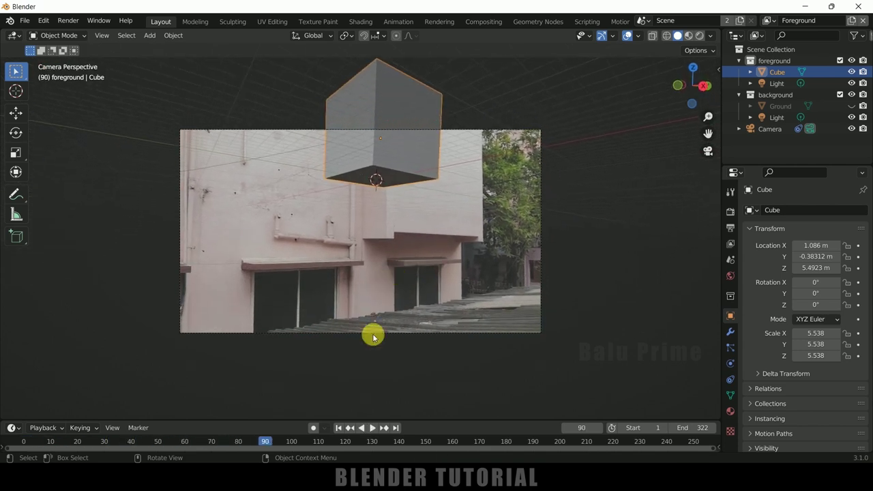
{"action": "left_click", "coordinate": [338, 427]}
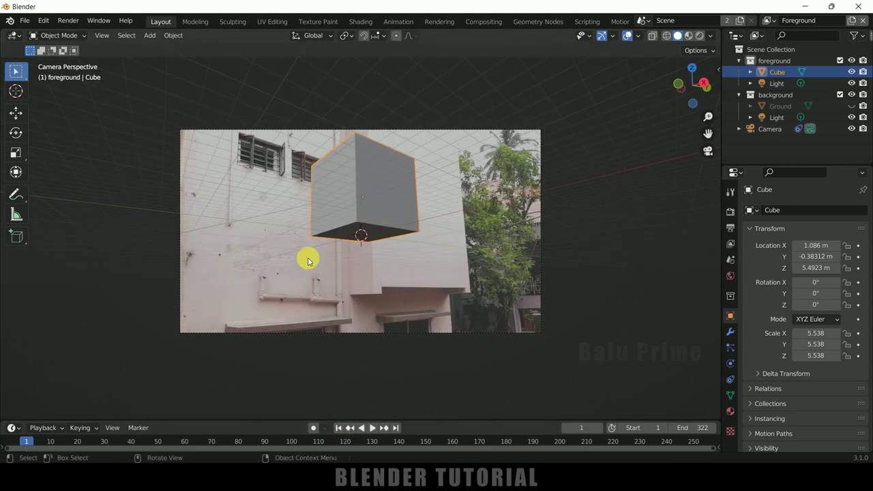
Hide the cube and import the FBX model Dragon.fbx from the Dragon_flying_cycle folder inside the tracking folder
{"action": "left_click", "coordinate": [851, 72]}
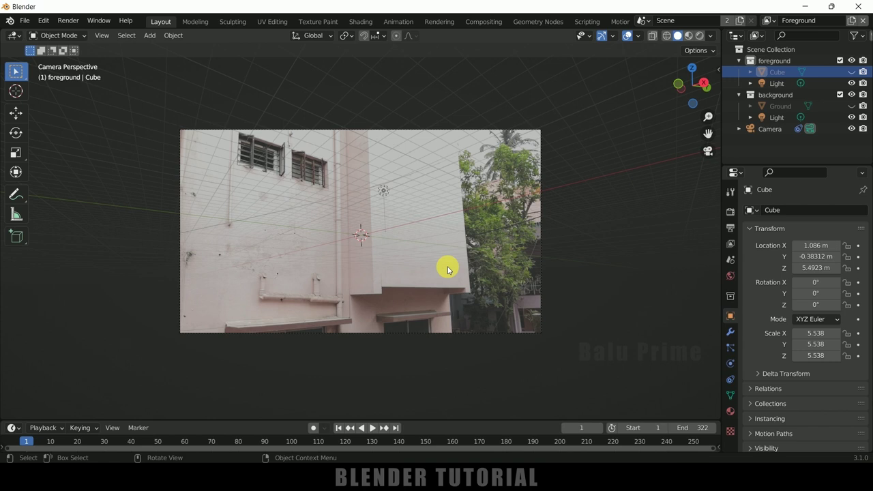
{"action": "left_click", "coordinate": [25, 21]}
{"action": "mouse_move", "coordinate": [109, 173]}
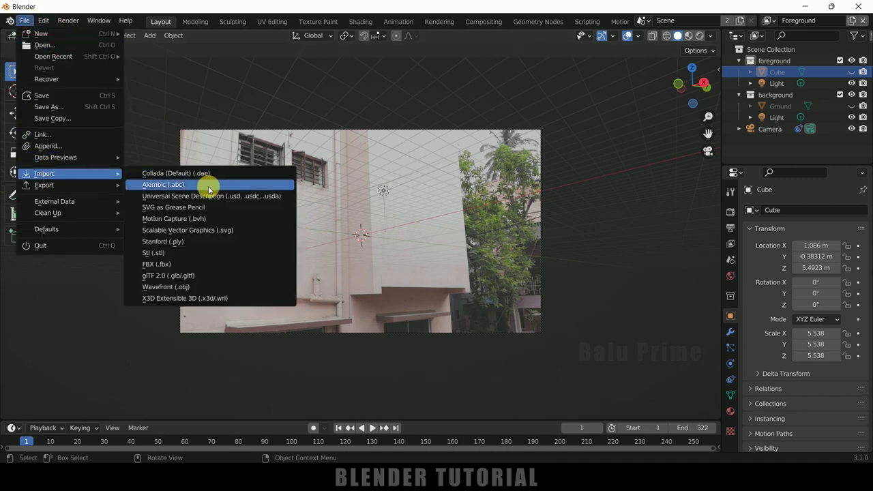
{"action": "left_click", "coordinate": [159, 267]}
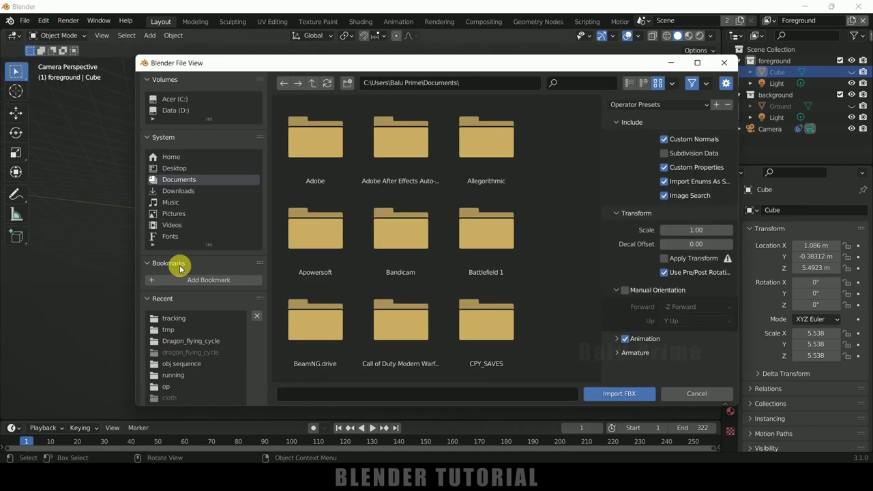
{"action": "left_click", "coordinate": [175, 317]}
{"action": "left_click", "coordinate": [323, 130]}
{"action": "double_click", "coordinate": [323, 130]}
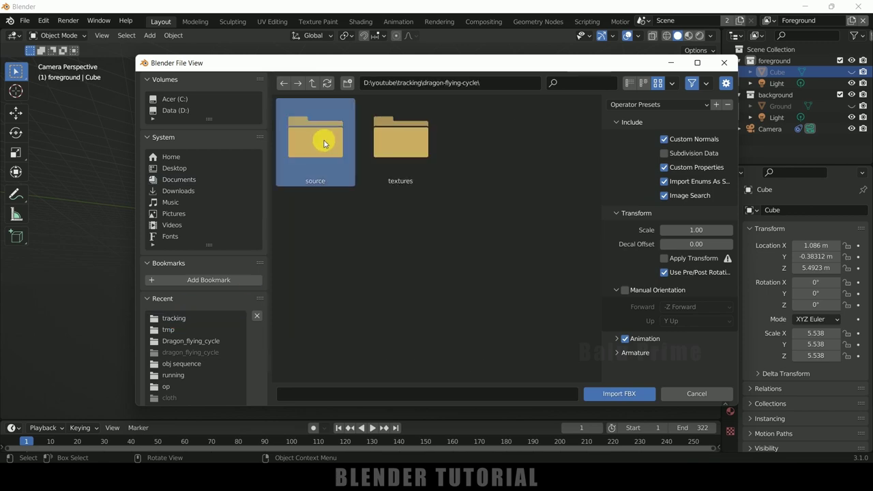
{"action": "double_click", "coordinate": [321, 135]}
{"action": "double_click", "coordinate": [319, 137]}
{"action": "left_click", "coordinate": [324, 141]}
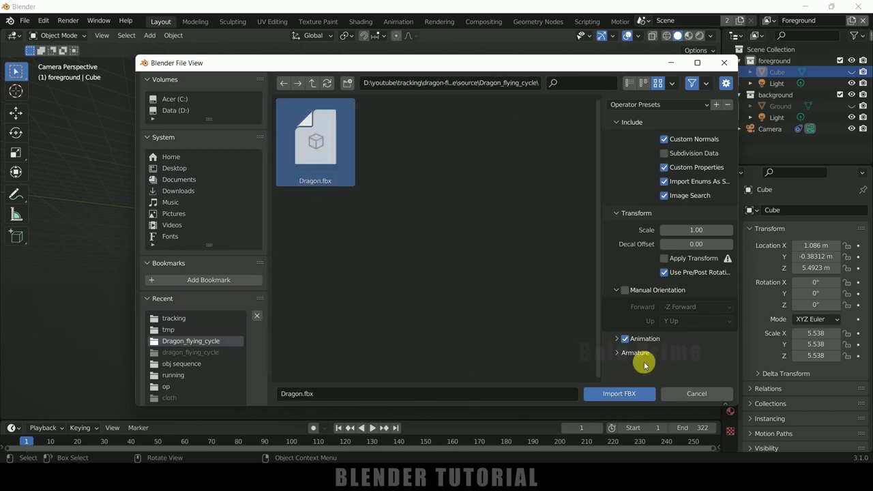
{"action": "left_click", "coordinate": [615, 392]}
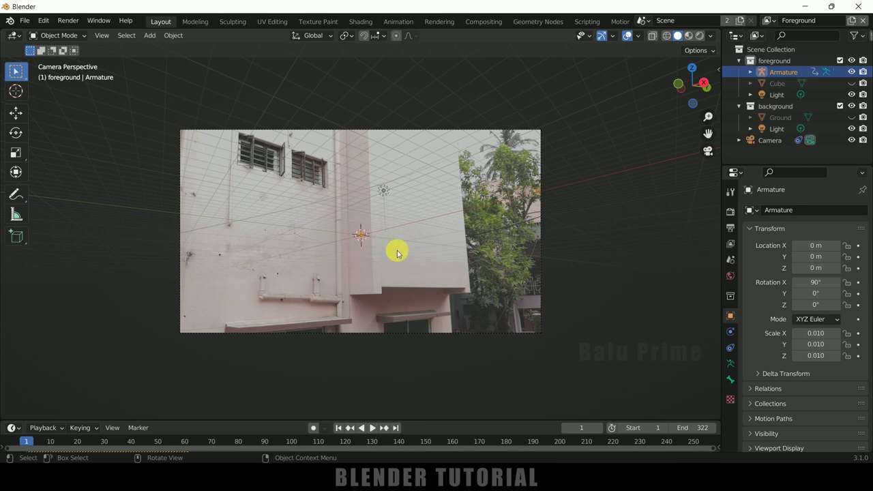
Scale the dragon armature up to about 0.534 and show the viewport in Material Preview shading
{"action": "key", "text": "s"}
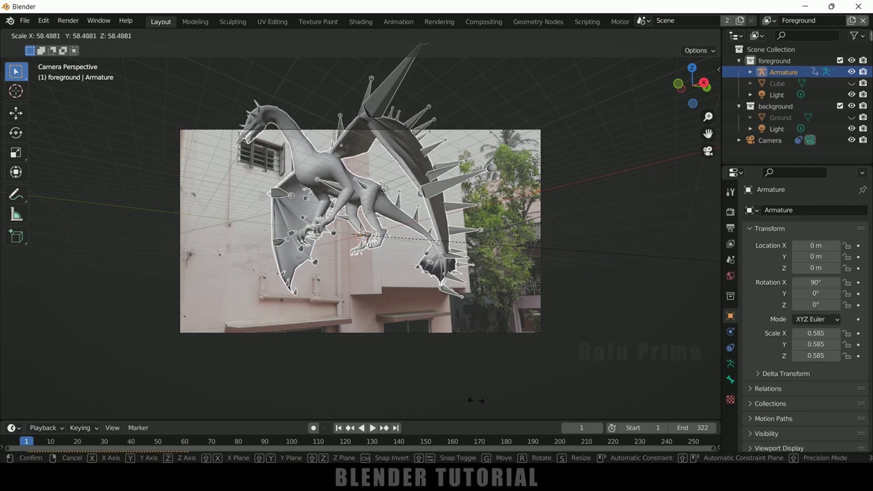
{"action": "left_click", "coordinate": [282, 382]}
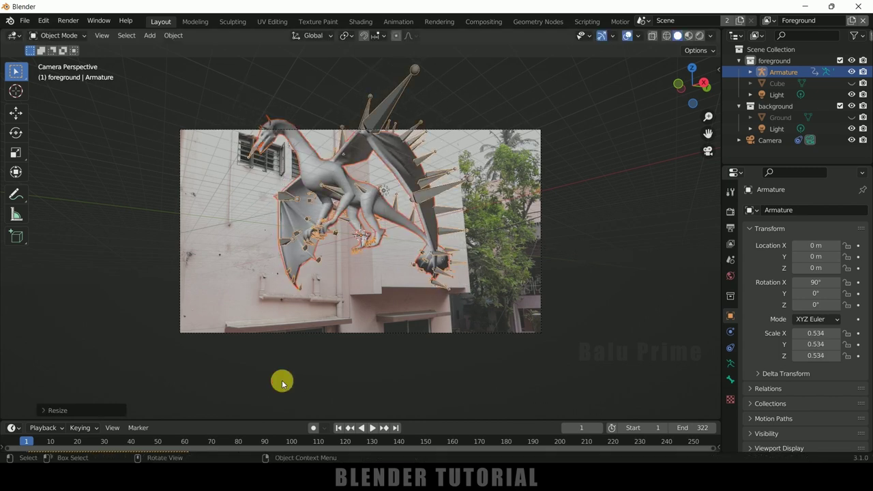
{"action": "left_click", "coordinate": [688, 37]}
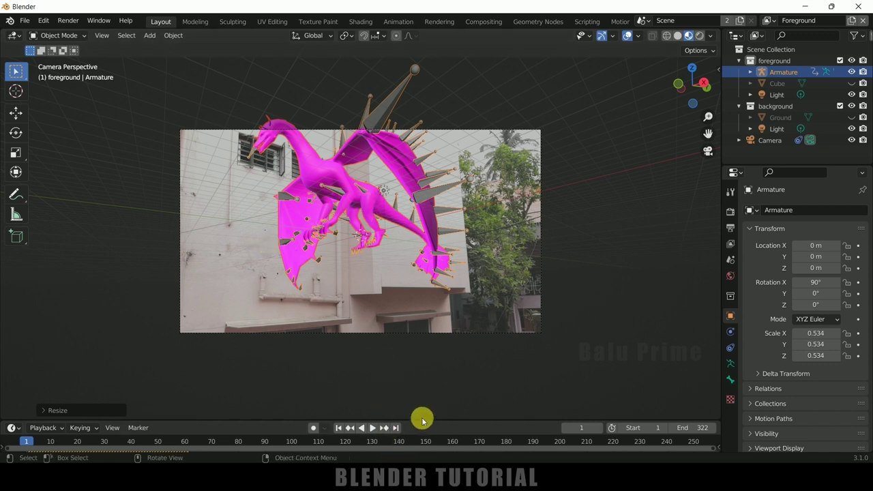
Enlarge the timeline area to show the dragon's keyframes and play its flying animation past frame 60
{"action": "left_click_drag", "start_coordinate": [419, 419], "coordinate": [423, 371]}
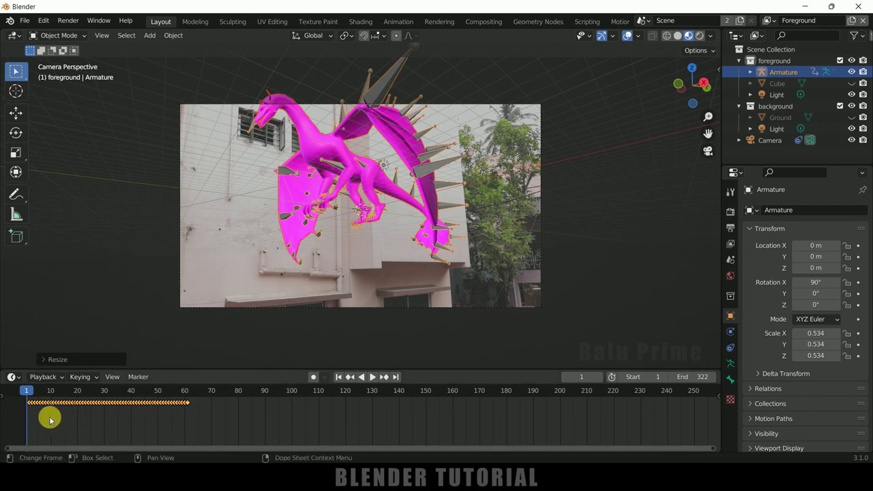
{"action": "key", "text": "space"}
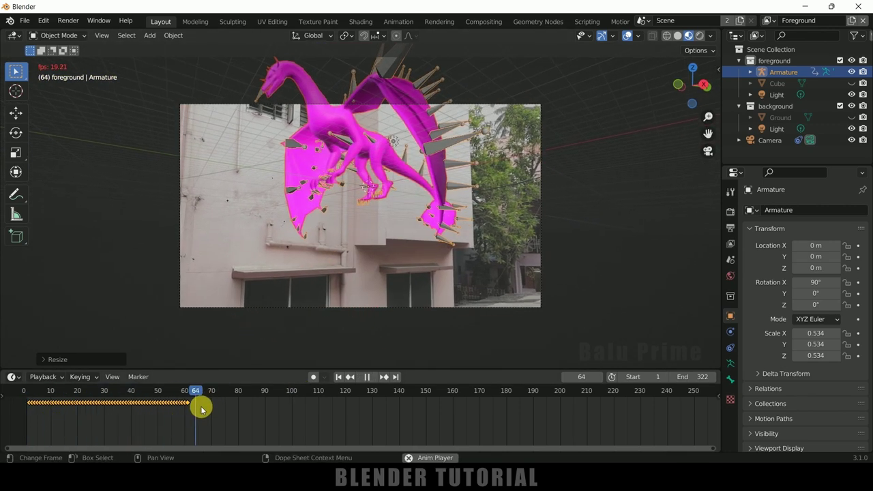
{"action": "key", "text": "space"}
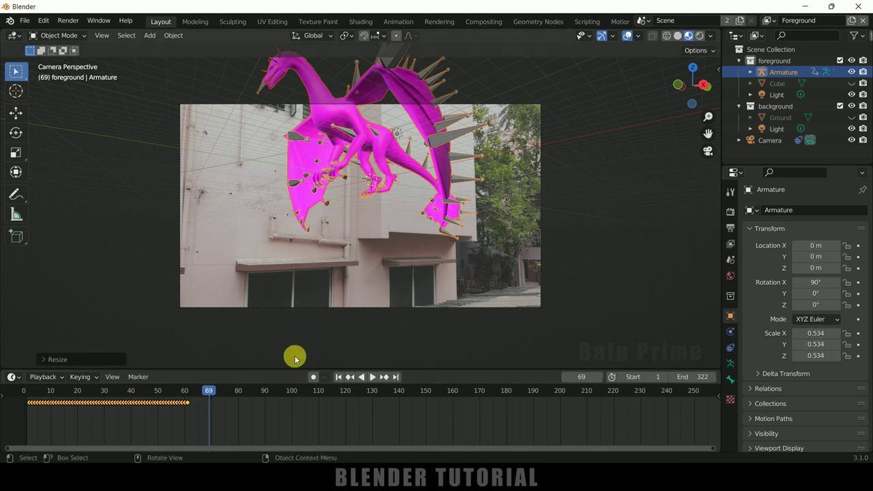
Switch the timeline area to the Nonlinear Animation editor and push the dragon armature's action down into an NLA strip
{"action": "left_click", "coordinate": [14, 377]}
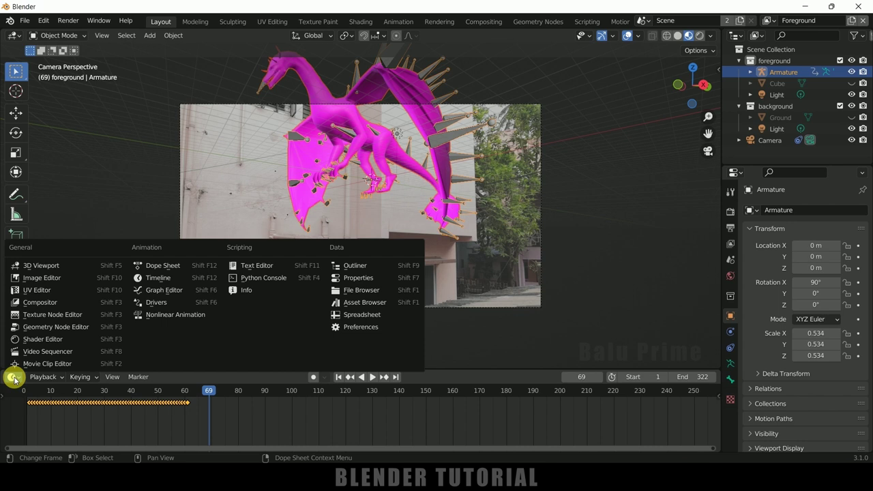
{"action": "left_click", "coordinate": [163, 316]}
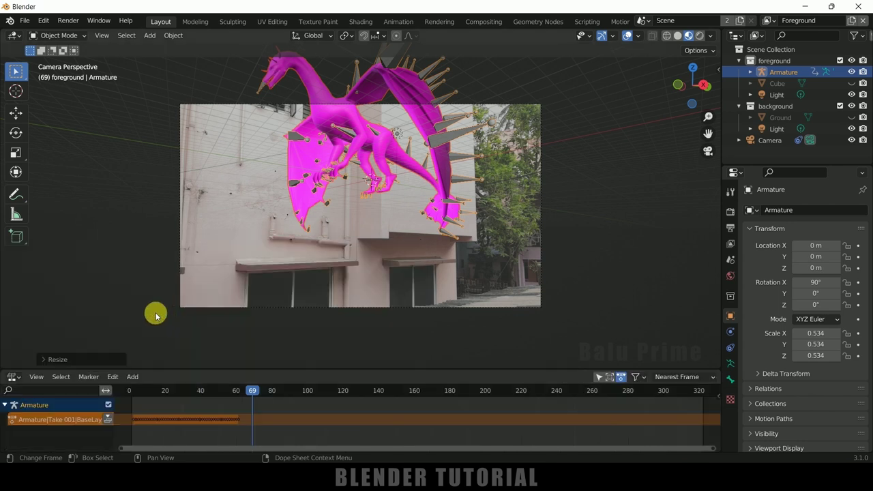
{"action": "left_click", "coordinate": [107, 419]}
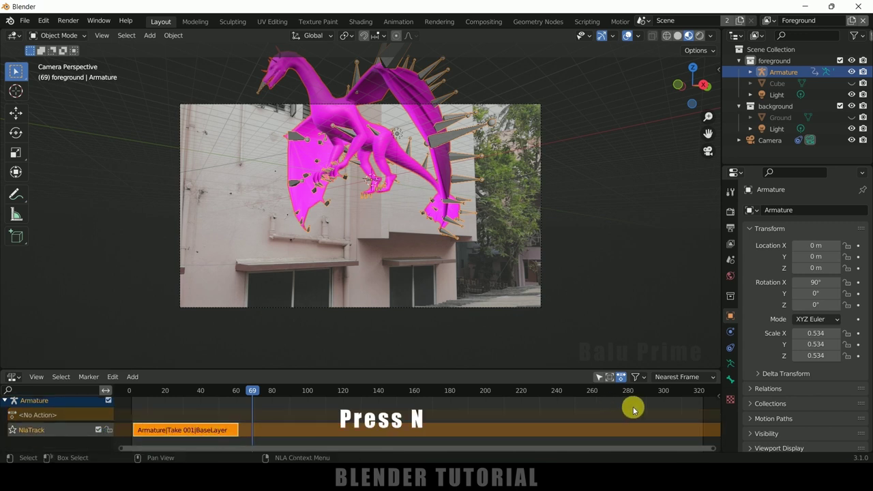
Set the dragon action strip's repeat to 6.400 and scrub to frame 146 to check the looped flight
{"action": "key", "text": "n"}
{"action": "left_click_drag", "start_coordinate": [641, 371], "coordinate": [643, 260]}
{"action": "left_click", "coordinate": [714, 341]}
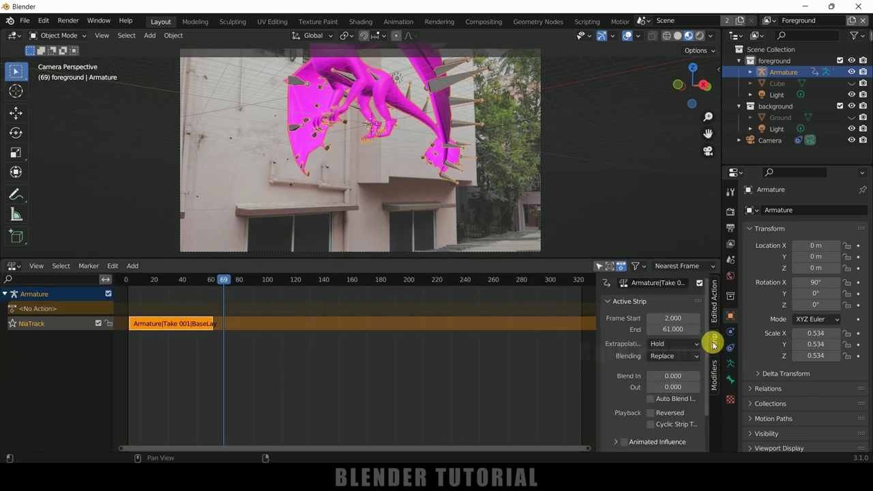
{"action": "scroll", "coordinate": [609, 385], "scroll_direction": "down", "scroll_amount": 2}
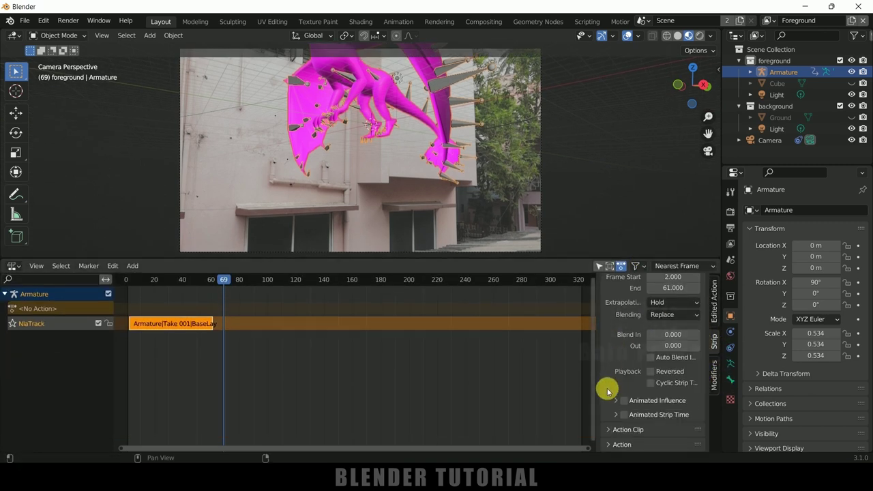
{"action": "left_click", "coordinate": [614, 430]}
{"action": "scroll", "coordinate": [609, 425], "scroll_direction": "down", "scroll_amount": 3}
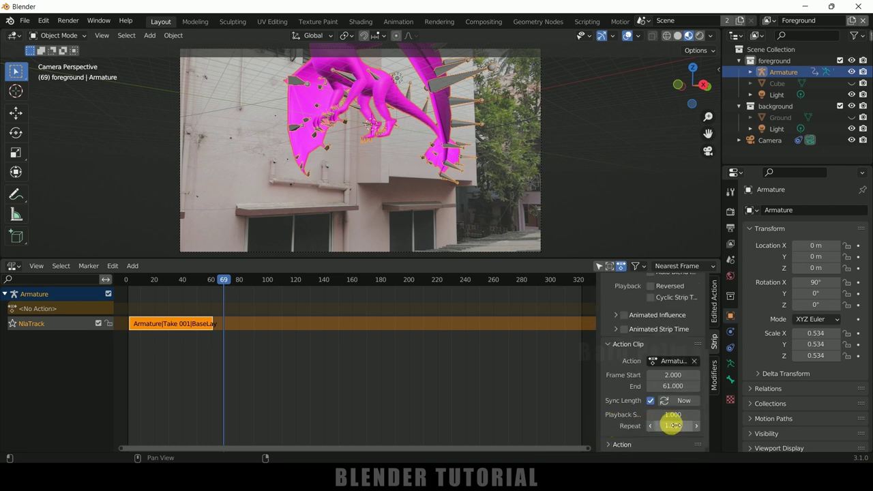
{"action": "mouse_move", "coordinate": [673, 426]}
{"action": "left_mouse_down"}
{"action": "mouse_move", "coordinate": [723, 425]}
{"action": "mouse_move", "coordinate": [668, 424]}
{"action": "left_mouse_up"}
{"action": "left_click_drag", "start_coordinate": [225, 282], "coordinate": [332, 300]}
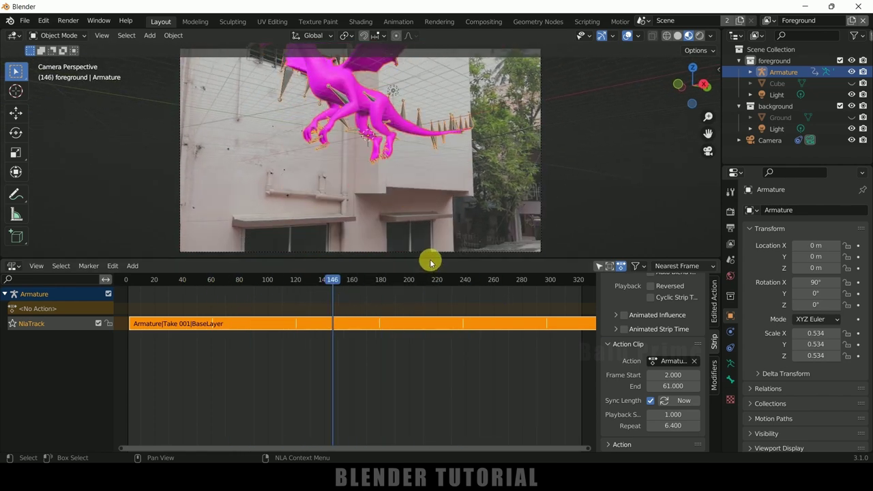
Shrink the Nonlinear Animation area, change it back to the Timeline editor and return to frame 1
{"action": "left_click_drag", "start_coordinate": [432, 260], "coordinate": [427, 377]}
{"action": "left_click", "coordinate": [8, 379]}
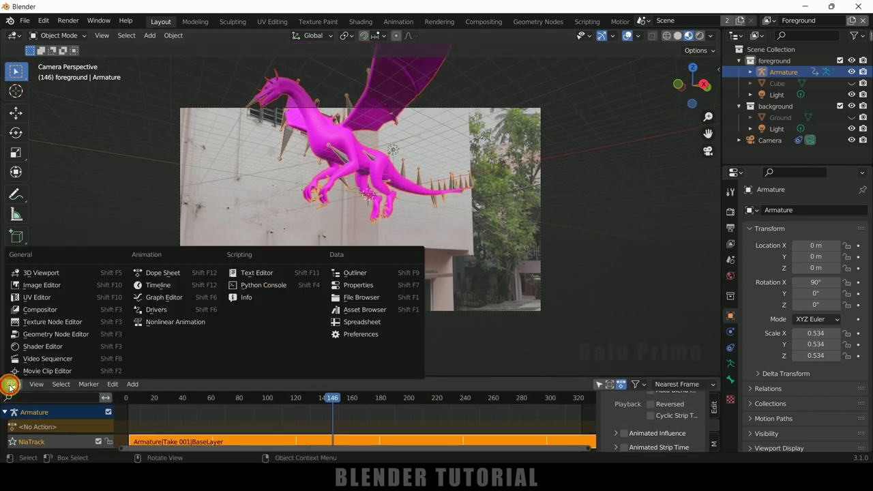
{"action": "left_click", "coordinate": [151, 288]}
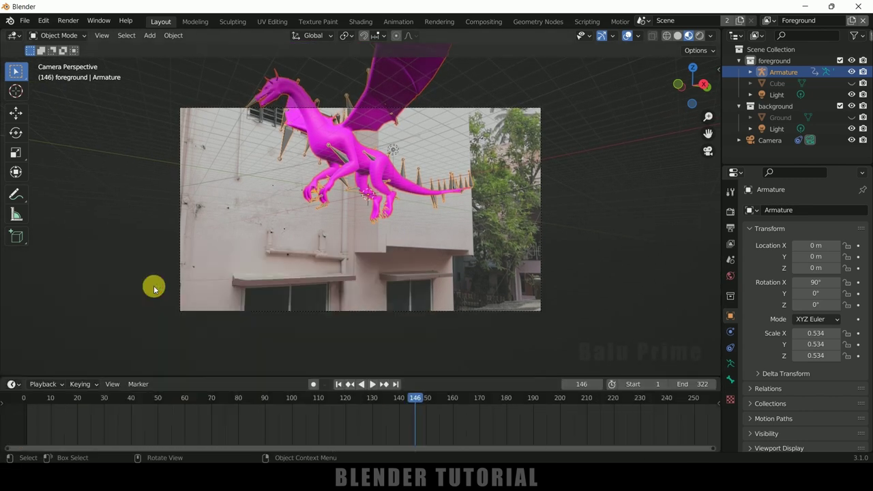
{"action": "left_click", "coordinate": [338, 385]}
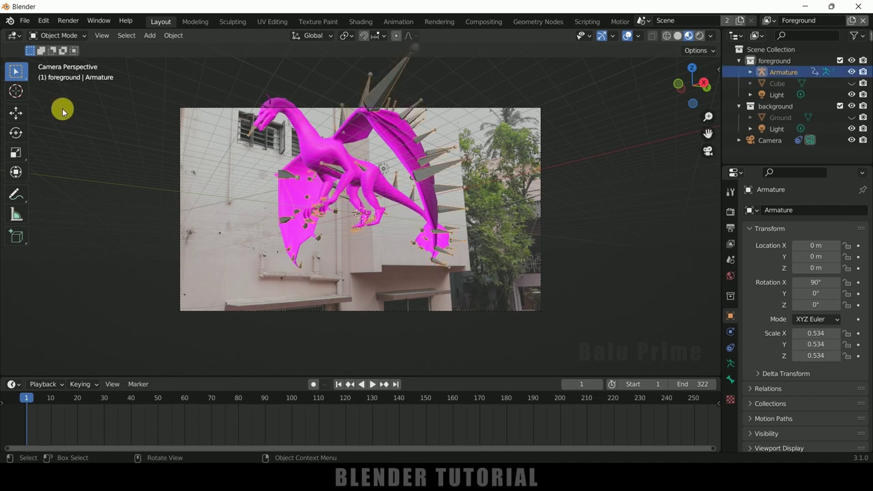
Move the dragon armature to about Y 31.087 m and Z -11.519 m, and insert a Location, Rotation & Scale keyframe at frame 1
{"action": "left_click", "coordinate": [15, 114]}
{"action": "left_click_drag", "start_coordinate": [357, 174], "coordinate": [379, 320]}
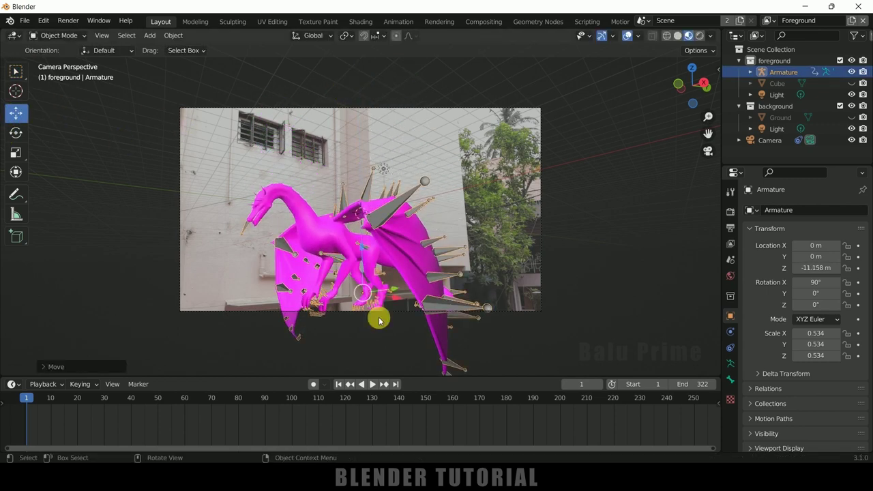
{"action": "left_click_drag", "start_coordinate": [394, 292], "coordinate": [511, 281]}
{"action": "mouse_move", "coordinate": [470, 236]}
{"action": "left_mouse_down"}
{"action": "mouse_move", "coordinate": [461, 197]}
{"action": "mouse_move", "coordinate": [467, 144]}
{"action": "mouse_move", "coordinate": [480, 237]}
{"action": "left_mouse_up"}
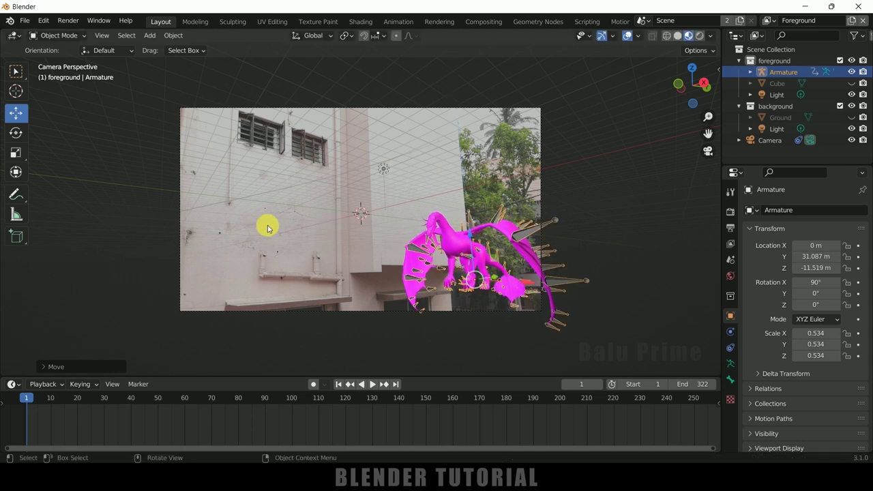
{"action": "key", "text": "i"}
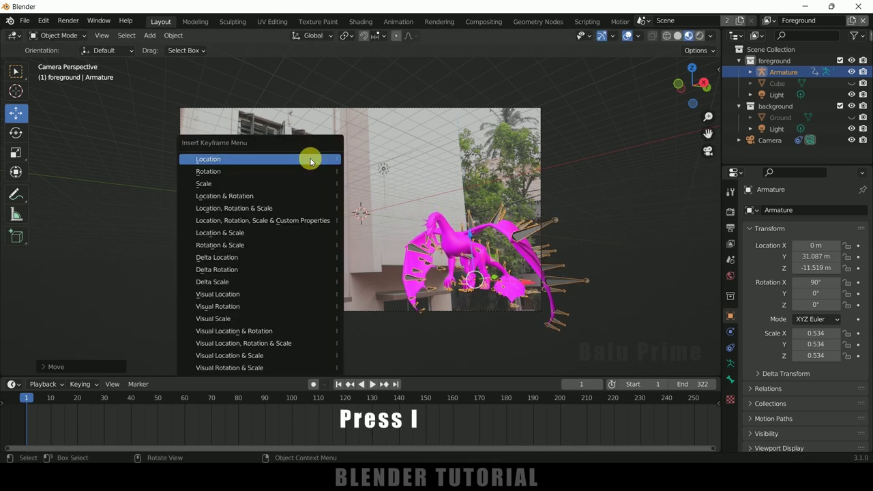
{"action": "left_click", "coordinate": [229, 209]}
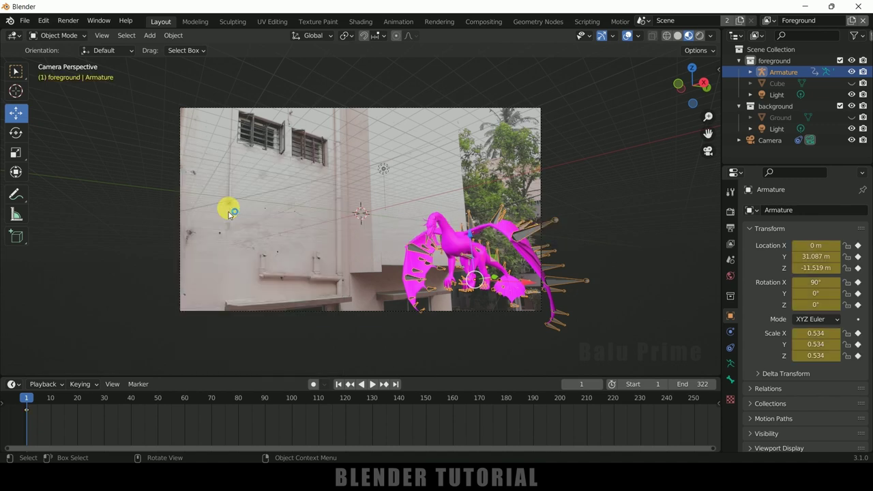
Go to the last frame, 322, and save the project as dragon.blend in the tracking folder
{"action": "left_click", "coordinate": [395, 384]}
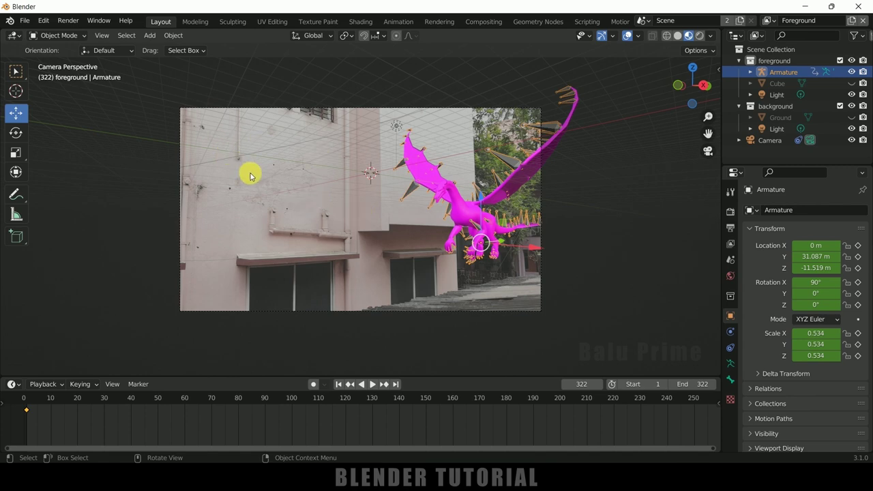
{"action": "left_click", "coordinate": [24, 20]}
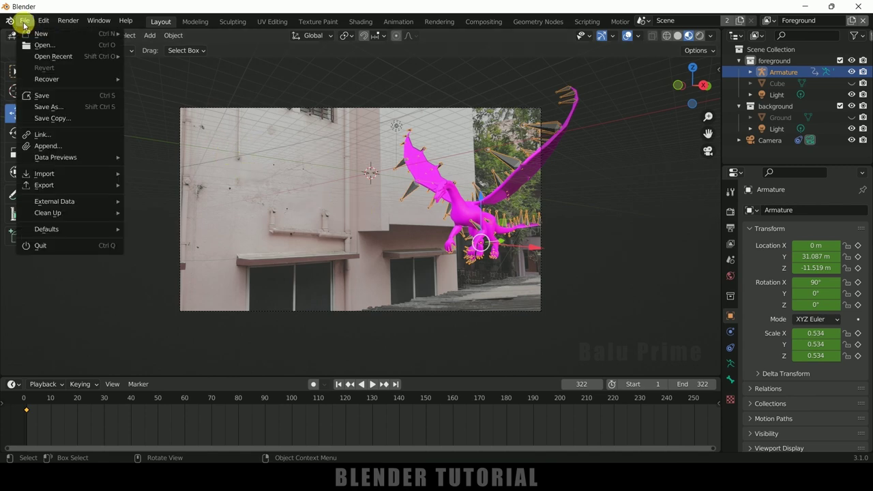
{"action": "left_click", "coordinate": [49, 97]}
{"action": "left_click", "coordinate": [175, 332]}
{"action": "left_click", "coordinate": [335, 391]}
{"action": "type", "text": "dragon.blend"}
{"action": "key", "text": "Return"}
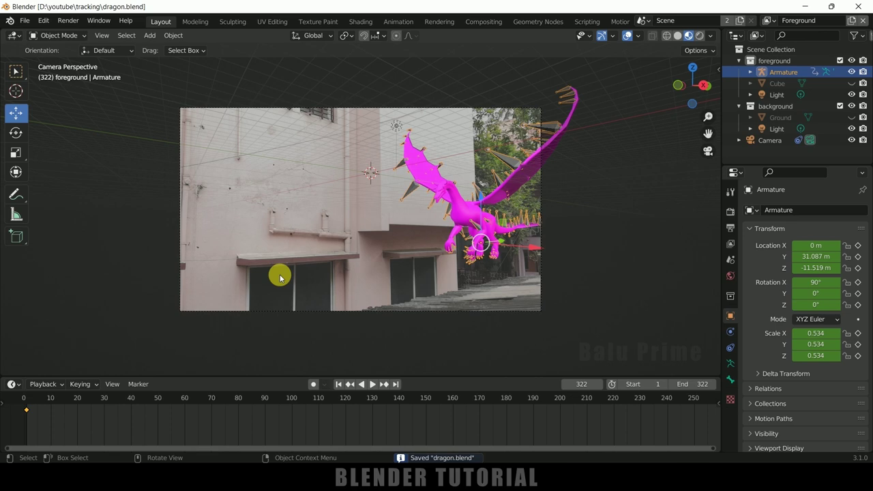
At frame 322, move the dragon to about (1.47, 0.65, -13.56) m, rotate it to about (81.7°, -2.78°, 39.2°), and keyframe location, rotation and scale
{"action": "left_click", "coordinate": [396, 384]}
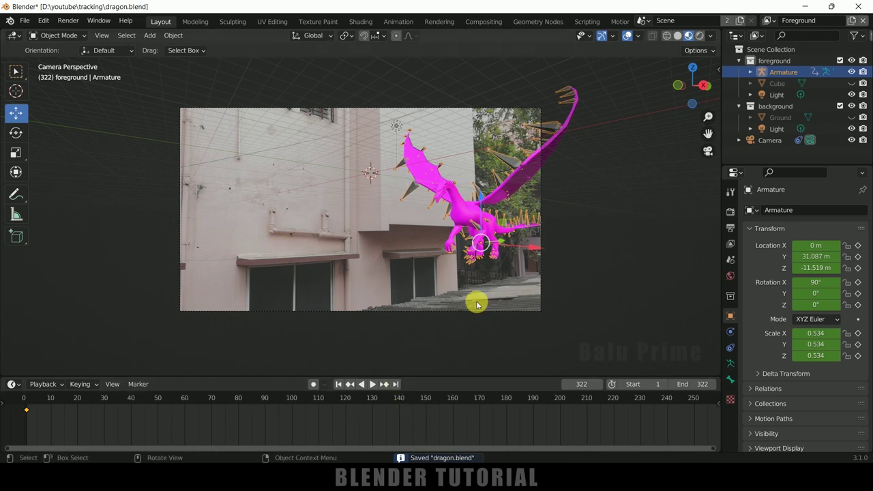
{"action": "left_click_drag", "start_coordinate": [502, 243], "coordinate": [321, 218]}
{"action": "left_click", "coordinate": [25, 135]}
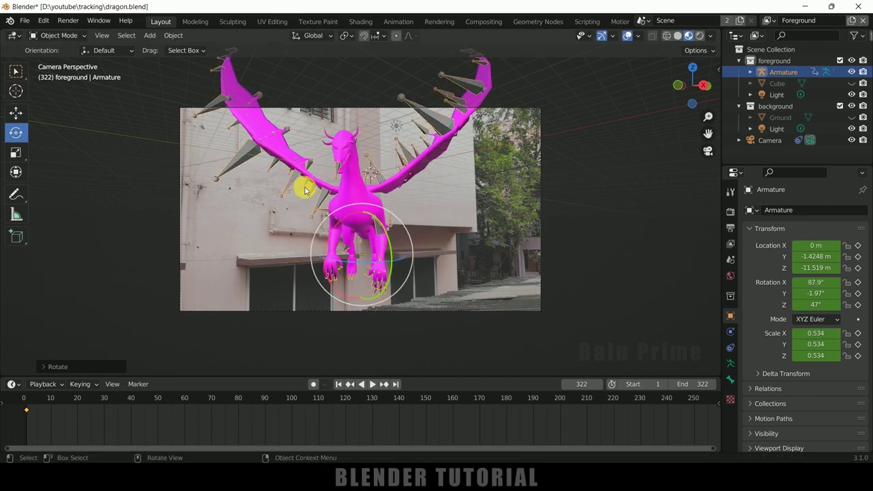
{"action": "left_click", "coordinate": [16, 116]}
{"action": "left_click_drag", "start_coordinate": [360, 252], "coordinate": [450, 220]}
{"action": "left_click", "coordinate": [17, 133]}
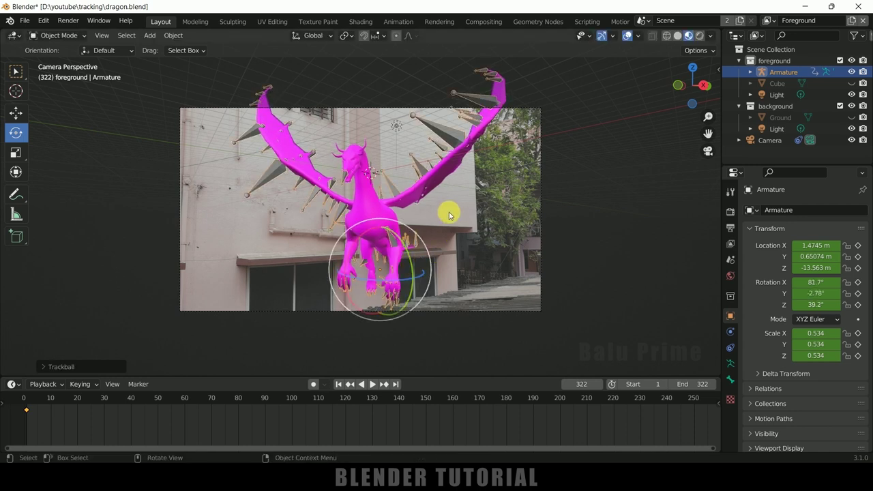
{"action": "key", "text": "i"}
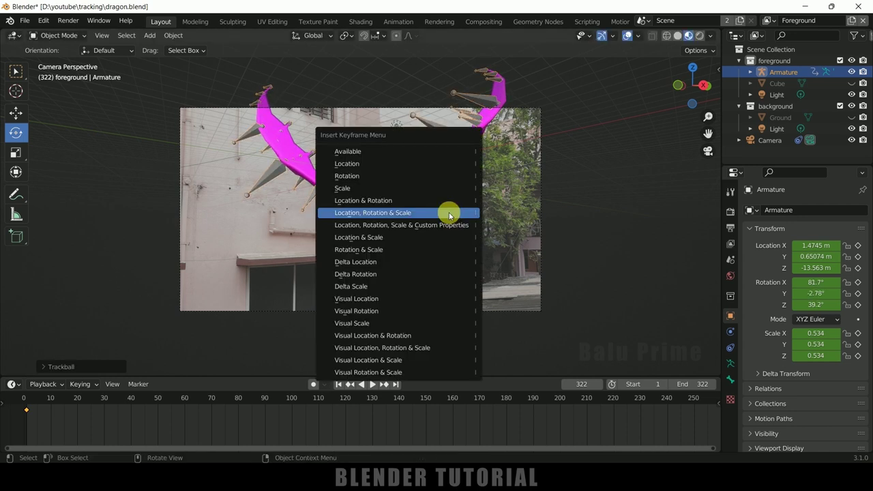
{"action": "left_click", "coordinate": [383, 214]}
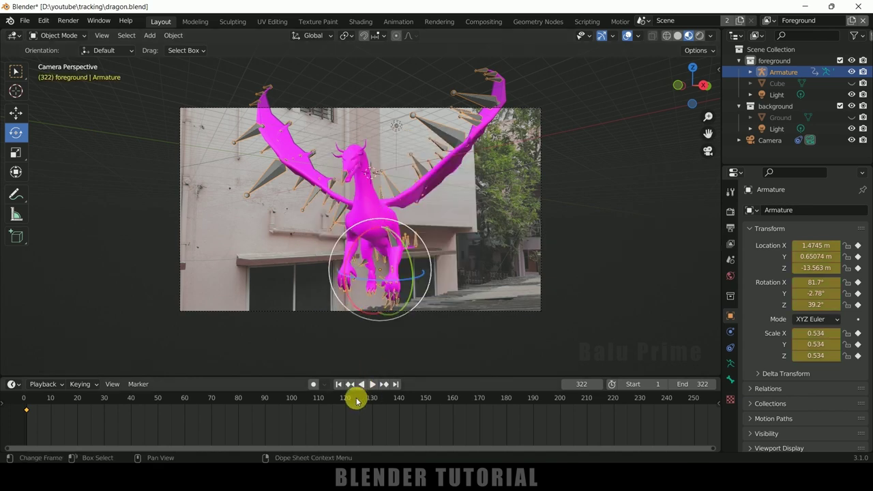
Play the dragon's keyframed flight from frame 1 and stop it around frame 128
{"action": "left_click", "coordinate": [337, 385]}
{"action": "left_click", "coordinate": [370, 385]}
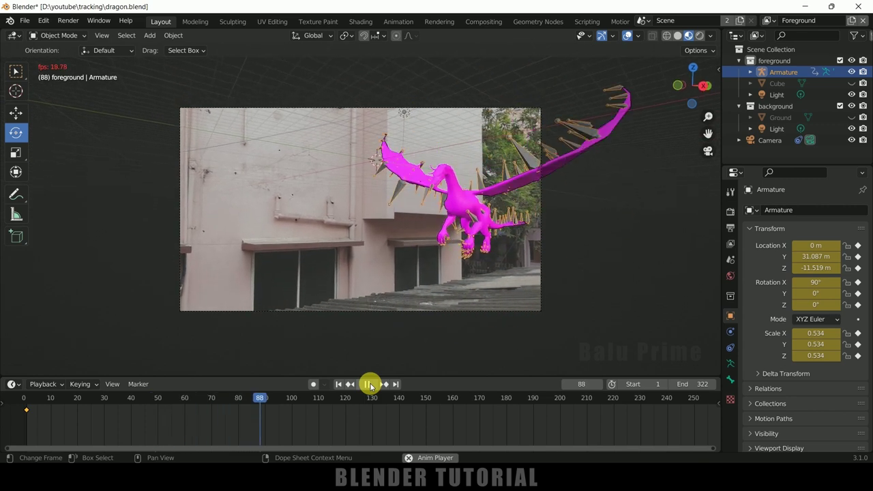
{"action": "left_click", "coordinate": [368, 384]}
Fit the whole frame range in the enlarged timeline, select the keyframes at frames 1 and 322, and set their interpolation to Linear
{"action": "left_click_drag", "start_coordinate": [450, 377], "coordinate": [446, 365]}
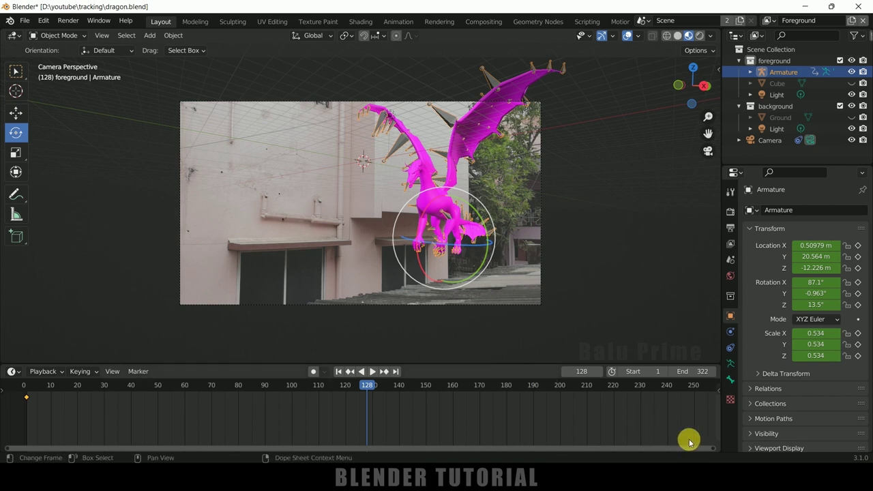
{"action": "key", "text": "Home"}
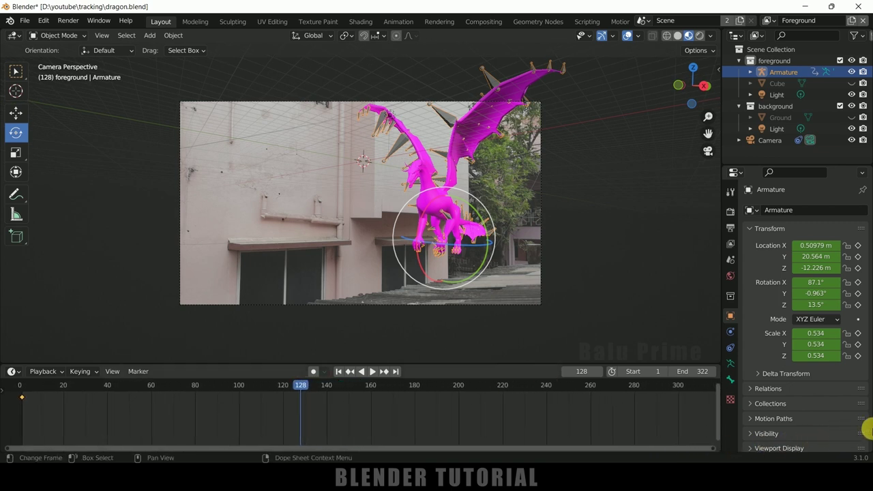
{"action": "left_click_drag", "start_coordinate": [720, 445], "coordinate": [20, 389]}
{"action": "key", "text": "t"}
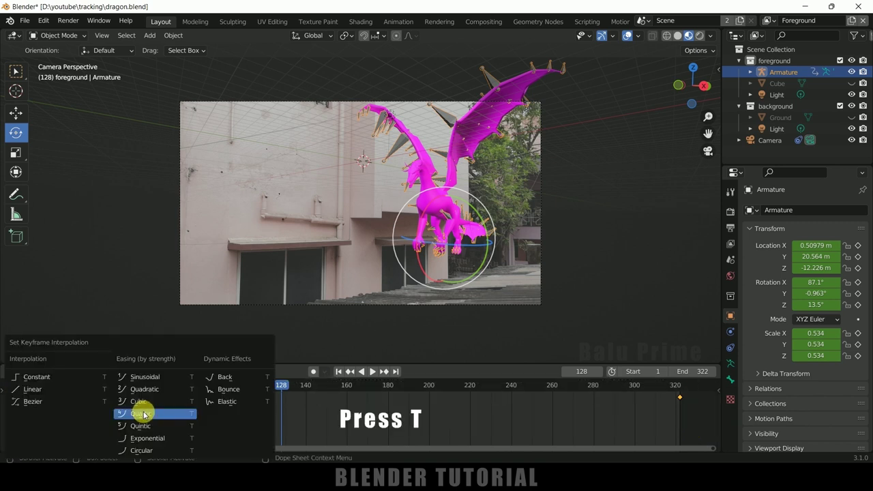
{"action": "left_click", "coordinate": [41, 393]}
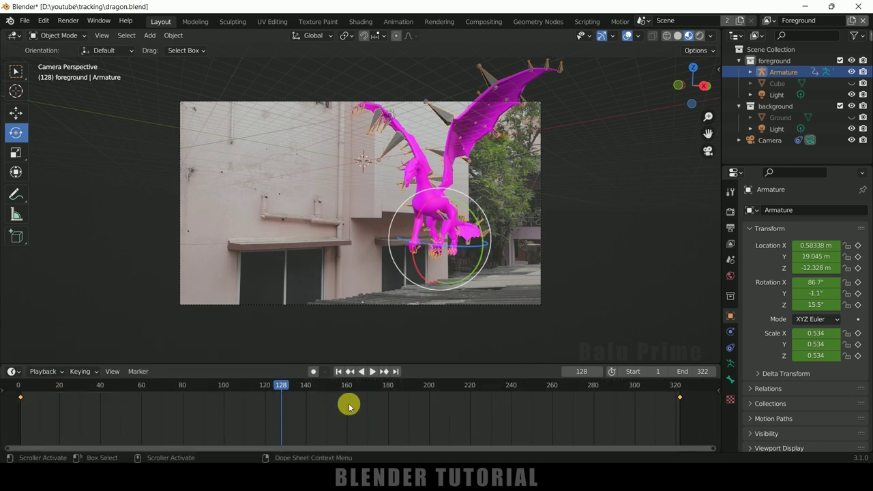
Play the animation from the start to check the linear motion, stop at frame 143 and return to frame 1
{"action": "left_click", "coordinate": [338, 371]}
{"action": "left_click", "coordinate": [372, 372]}
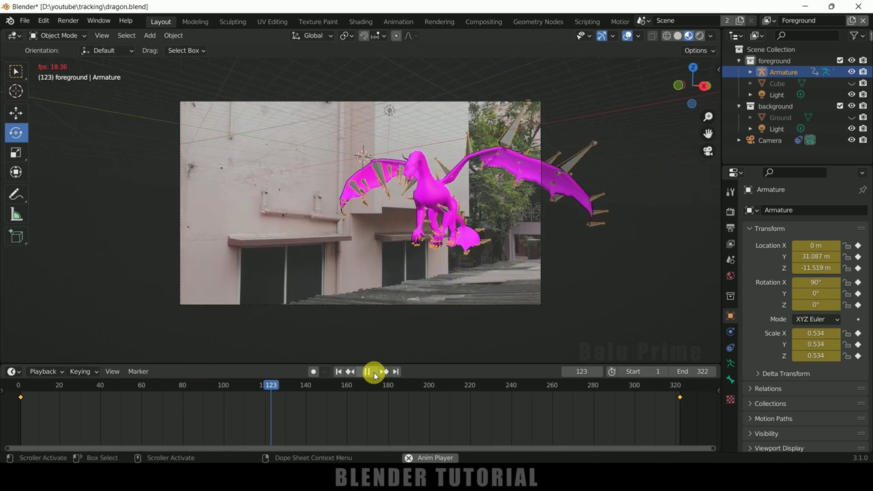
{"action": "left_click", "coordinate": [368, 372]}
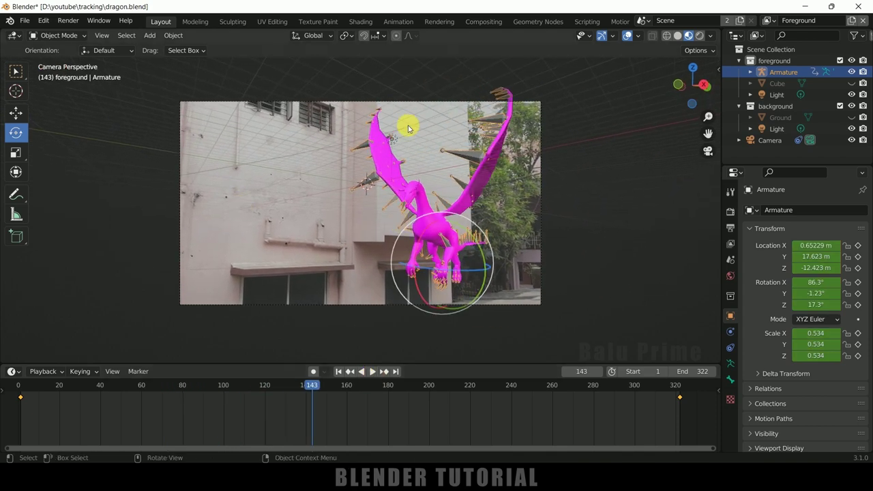
{"action": "left_click", "coordinate": [338, 372]}
Select the dragon mesh and show its material's image texture node in the Shading workspace
{"action": "left_click", "coordinate": [442, 217]}
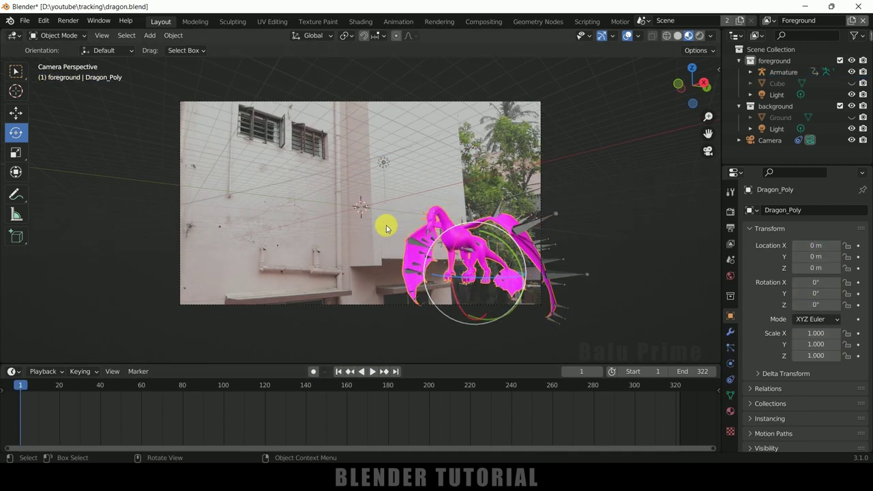
{"action": "left_click", "coordinate": [361, 21]}
{"action": "scroll", "coordinate": [224, 362], "scroll_direction": "down", "scroll_amount": 1}
{"action": "middle_click_drag", "start_coordinate": [224, 362], "coordinate": [321, 435]}
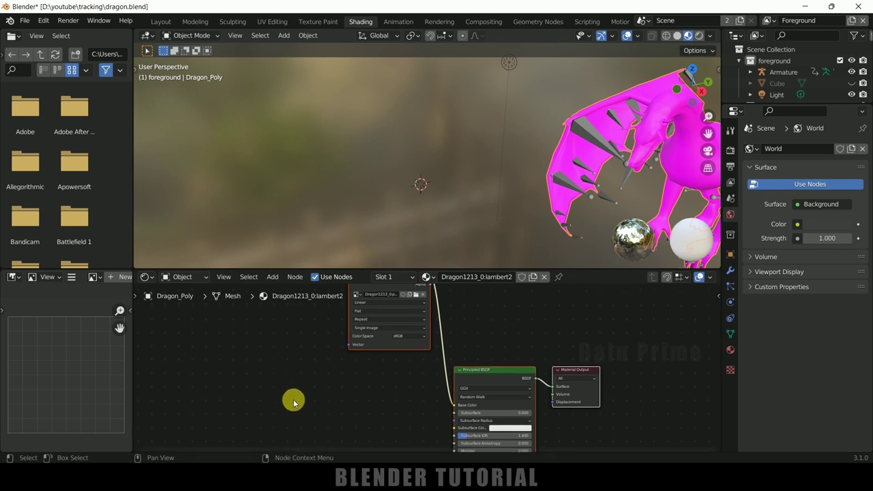
{"action": "middle_click_drag", "start_coordinate": [276, 351], "coordinate": [296, 389]}
{"action": "scroll", "coordinate": [297, 389], "scroll_direction": "up", "scroll_amount": 1}
{"action": "scroll", "coordinate": [297, 389], "scroll_direction": "up", "scroll_amount": 2}
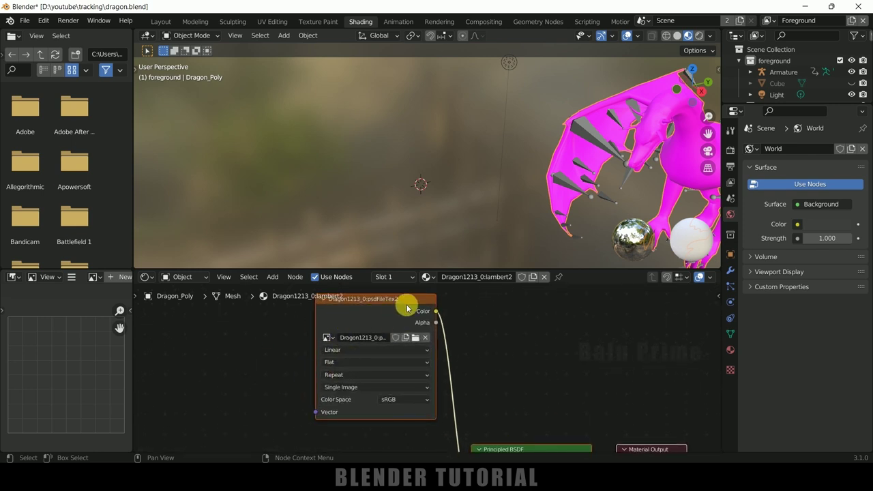
Load 1211_dragon_texture_2.jpg from the Dragon_flying_cycle folder into the dragon material's image texture node
{"action": "left_click", "coordinate": [416, 339]}
{"action": "double_click", "coordinate": [311, 140]}
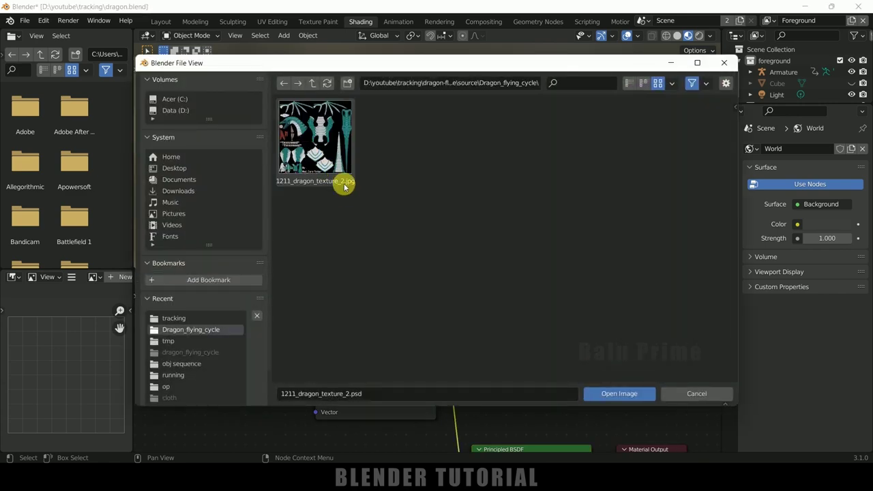
{"action": "left_click", "coordinate": [326, 166]}
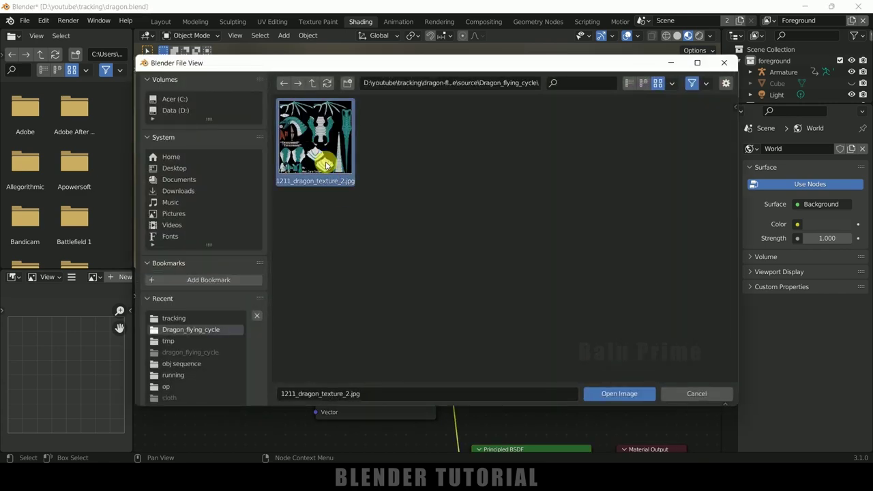
{"action": "left_click", "coordinate": [619, 393]}
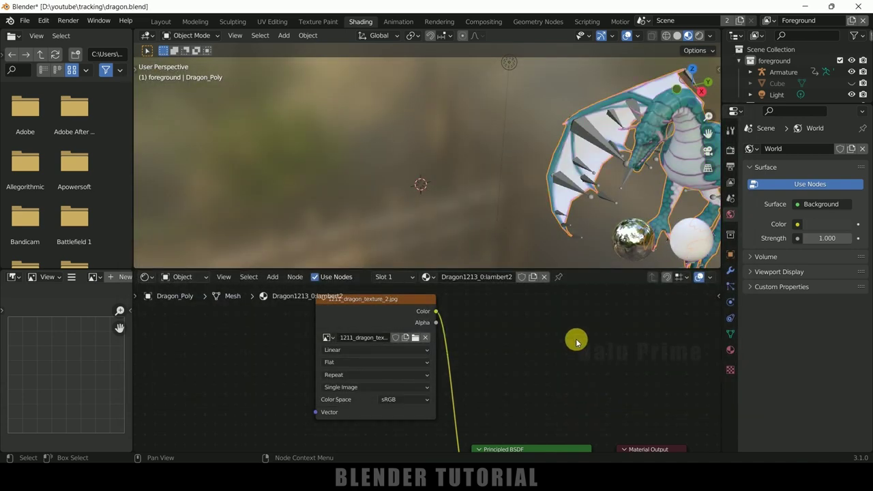
Return to the Layout workspace, hide the dragon's armature, play the animation up to frame 130, and go back to frame 1
{"action": "left_click", "coordinate": [161, 22]}
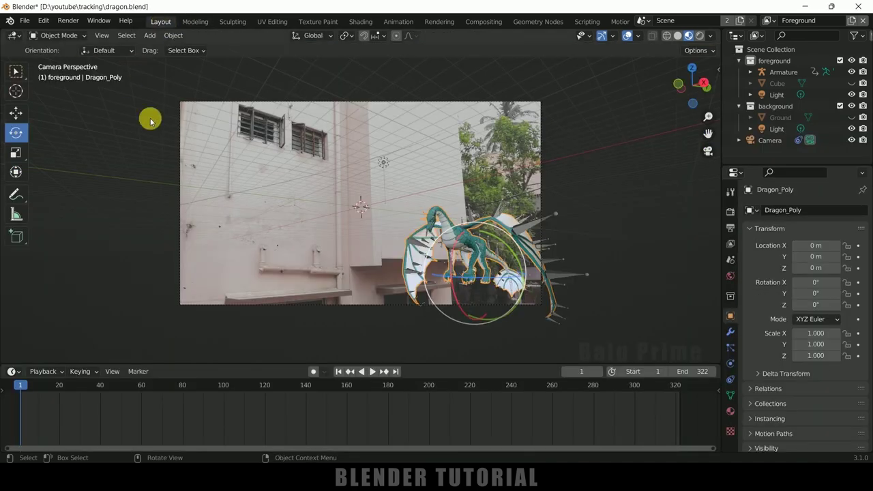
{"action": "left_click", "coordinate": [534, 224]}
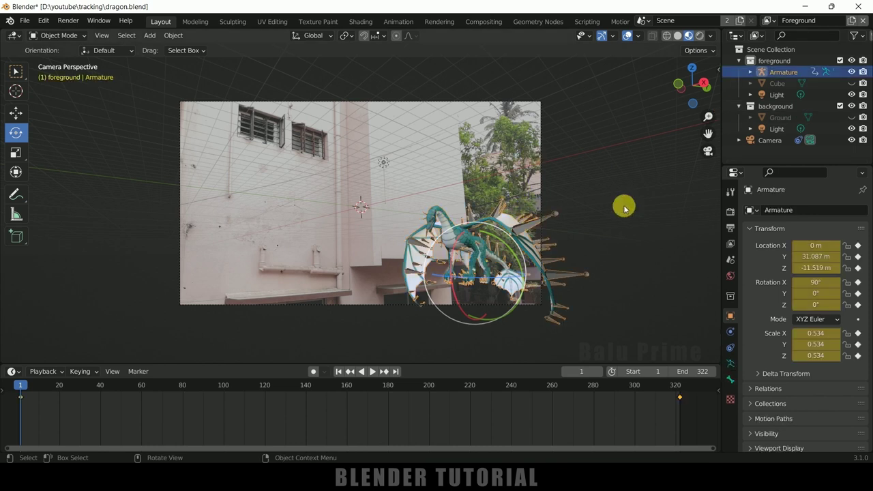
{"action": "key", "text": "h"}
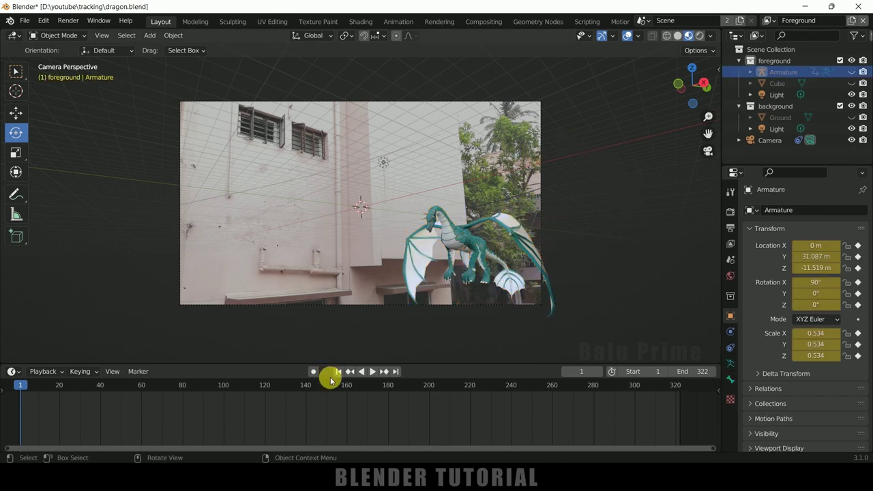
{"action": "left_click", "coordinate": [371, 371]}
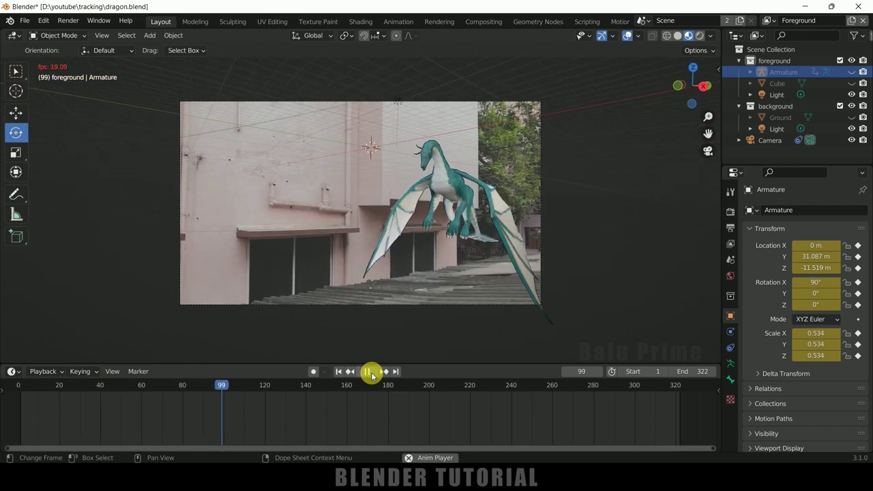
{"action": "left_click", "coordinate": [369, 371]}
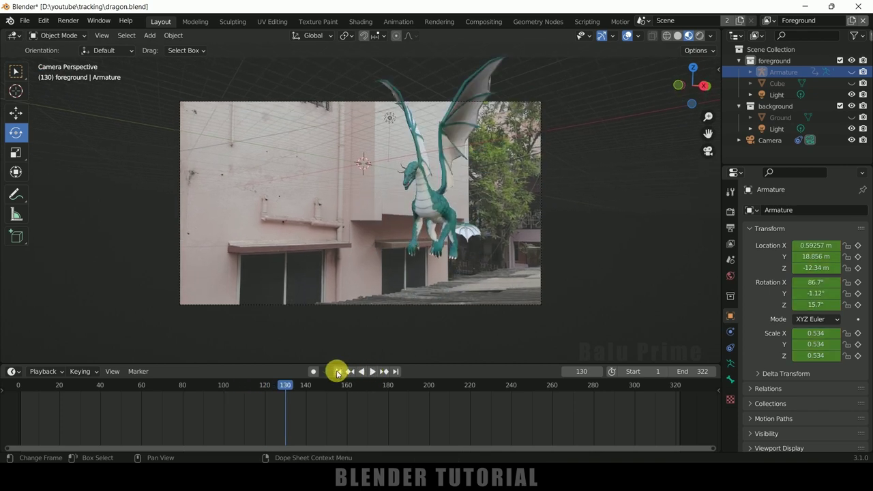
{"action": "left_click", "coordinate": [338, 371]}
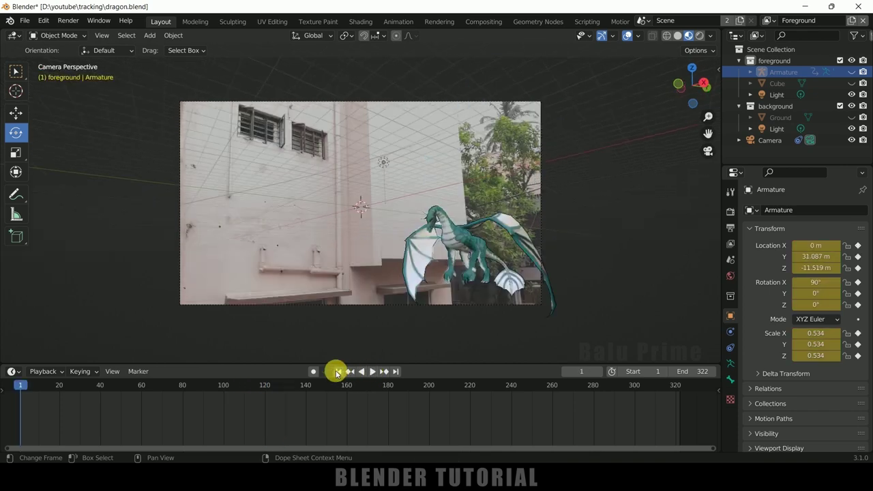
Unhide the armature, scale it up to about 0.960 at frame 1, and insert a Location, Rotation & Scale keyframe
{"action": "left_click", "coordinate": [851, 72]}
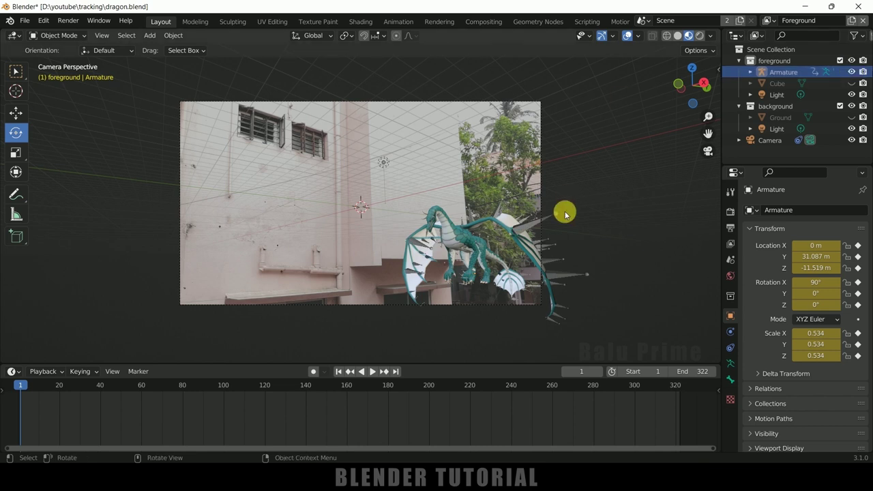
{"action": "left_click", "coordinate": [524, 232]}
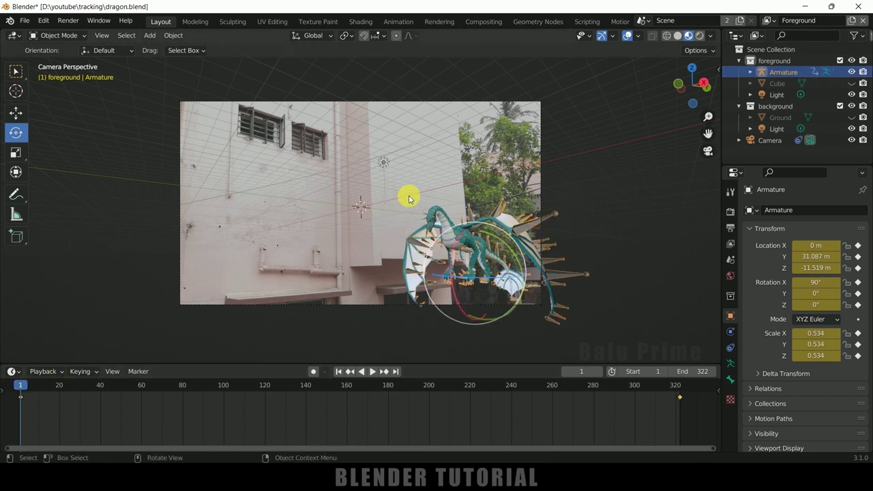
{"action": "key", "text": "s"}
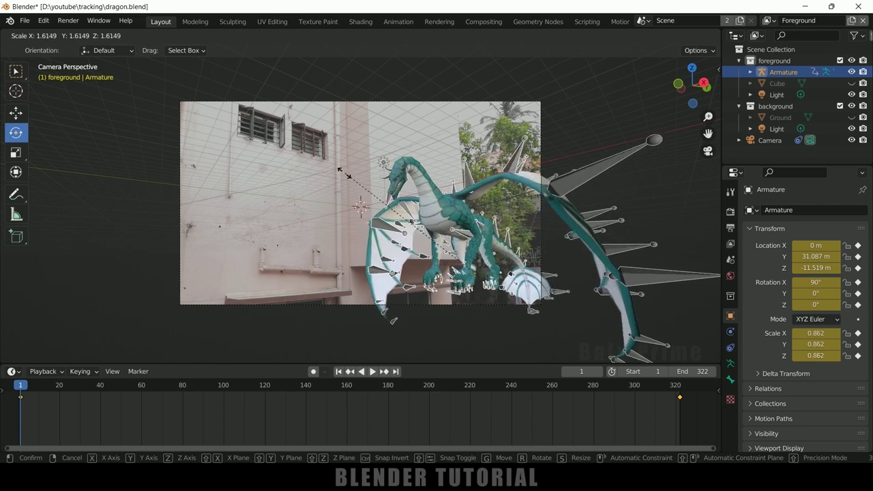
{"action": "left_click", "coordinate": [396, 159]}
{"action": "key", "text": "i"}
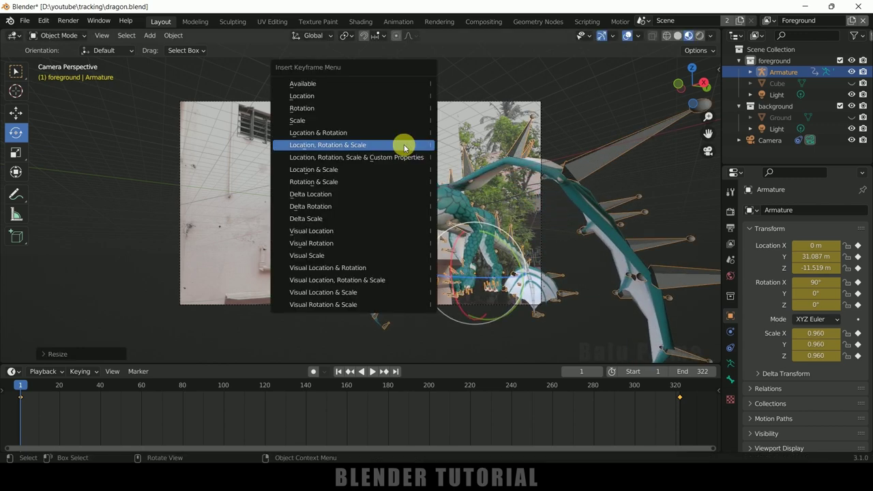
{"action": "left_click", "coordinate": [367, 145]}
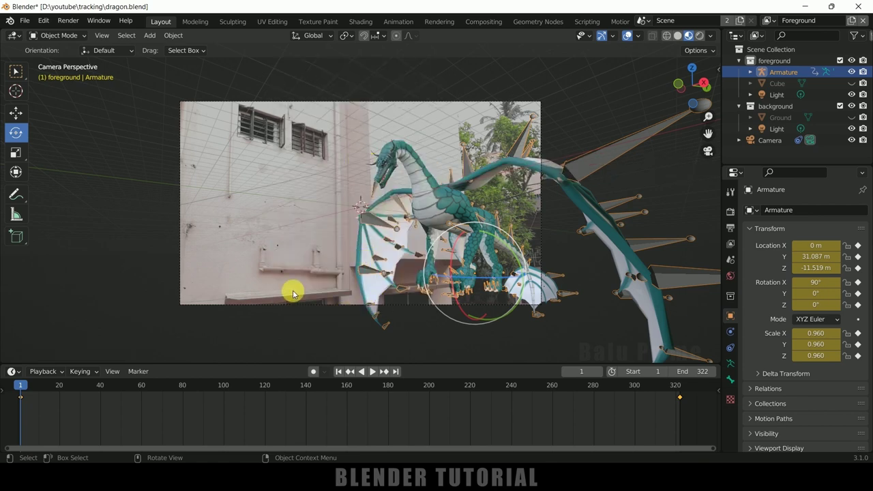
At frame 322, scale the armature to about 0.714, lower it to about -17.13 m in Z, and keyframe Location, Rotation & Scale
{"action": "left_click", "coordinate": [397, 371]}
{"action": "key", "text": "s"}
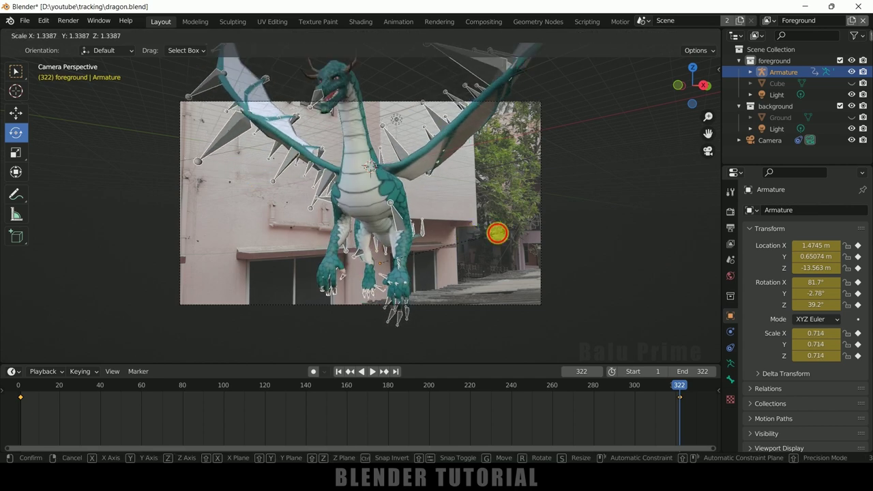
{"action": "left_click", "coordinate": [443, 208]}
{"action": "left_click", "coordinate": [16, 111]}
{"action": "left_click_drag", "start_coordinate": [383, 219], "coordinate": [394, 249]}
{"action": "key", "text": "i"}
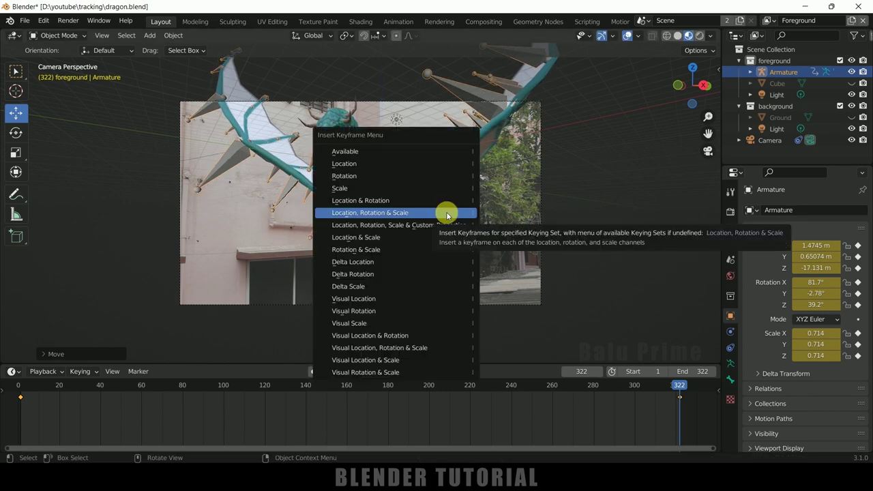
{"action": "left_click", "coordinate": [447, 215]}
Play the animation from frame 1 to check the enlarged dragon's flight, and return to the first frame
{"action": "left_click", "coordinate": [339, 371]}
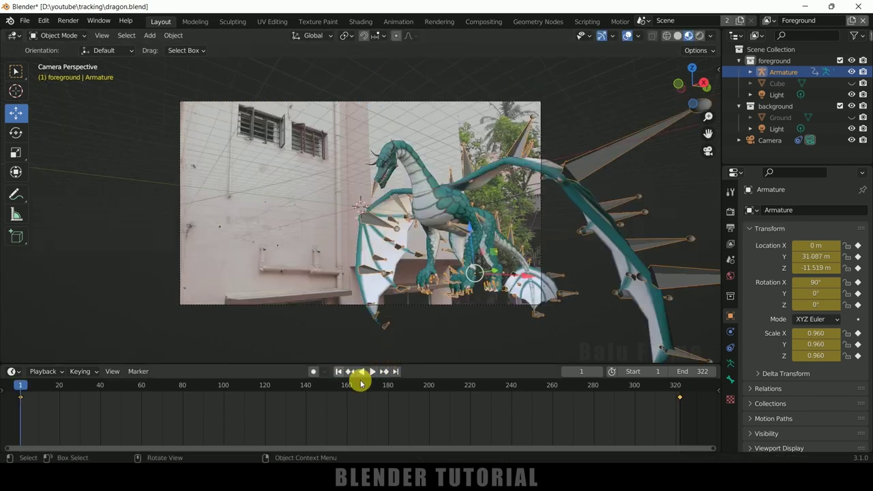
{"action": "left_click", "coordinate": [369, 371]}
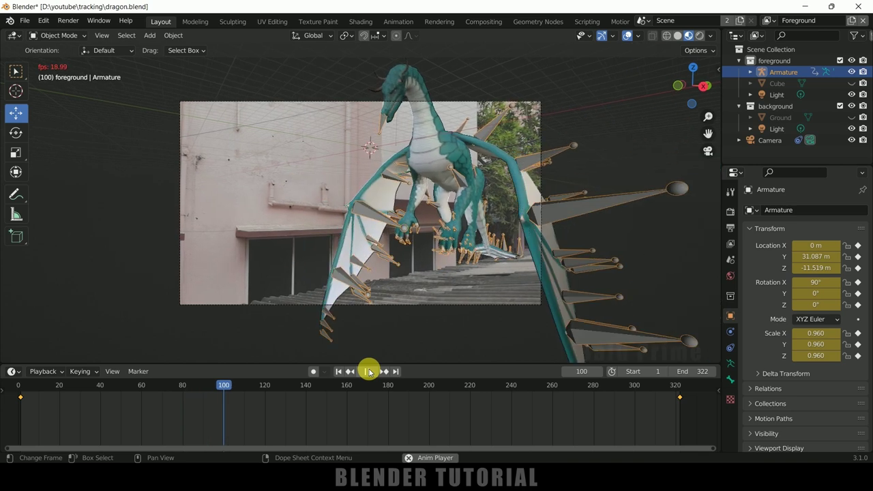
{"action": "key", "text": "Escape"}
Raise the armature to about 3.52 m in Z at frame 1 and insert a Location, Rotation & Scale keyframe
{"action": "left_click_drag", "start_coordinate": [470, 232], "coordinate": [476, 163]}
{"action": "key", "text": "i"}
{"action": "left_click", "coordinate": [497, 188]}
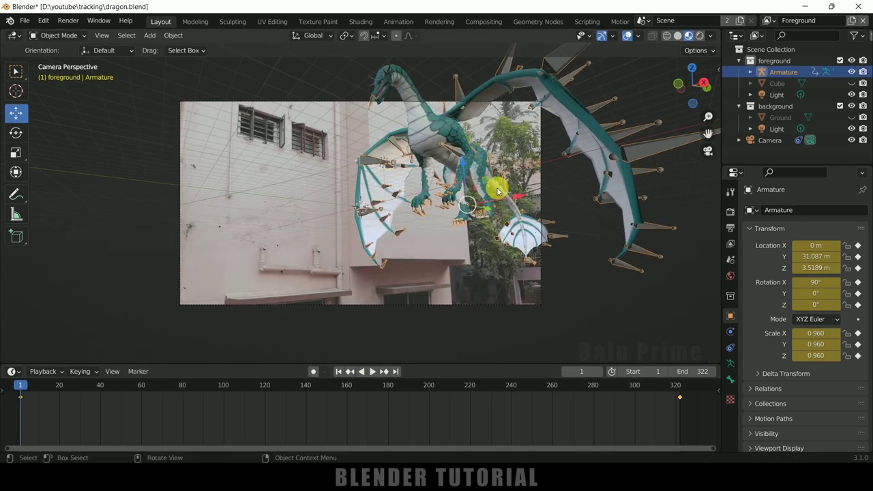
Play the animation to check the raised start position, stop at frame 85, and return to frame 1
{"action": "left_click", "coordinate": [370, 375]}
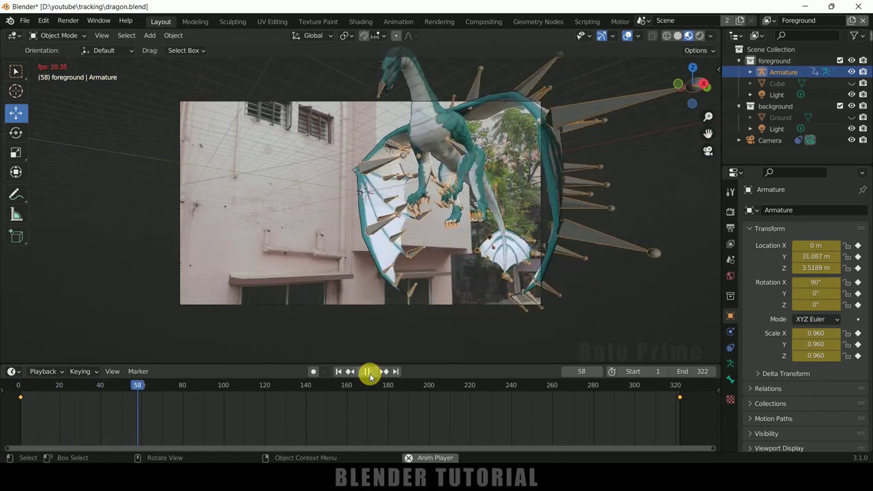
{"action": "left_click", "coordinate": [368, 374]}
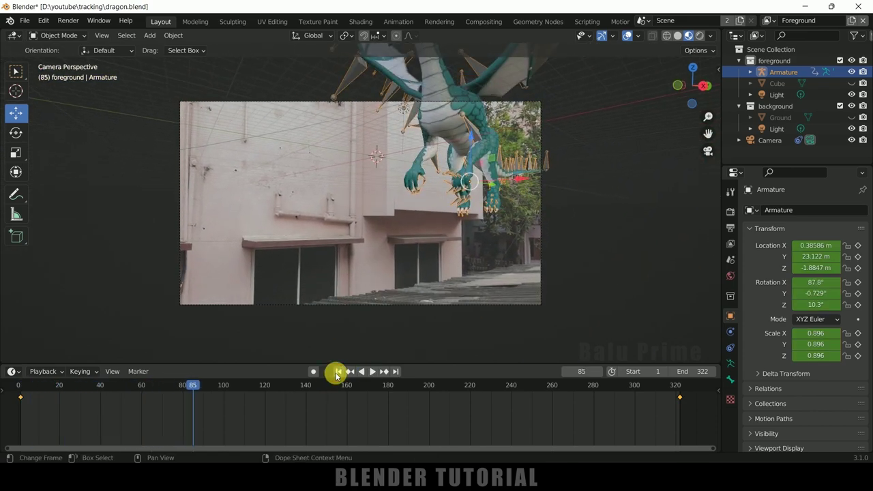
{"action": "left_click", "coordinate": [337, 372]}
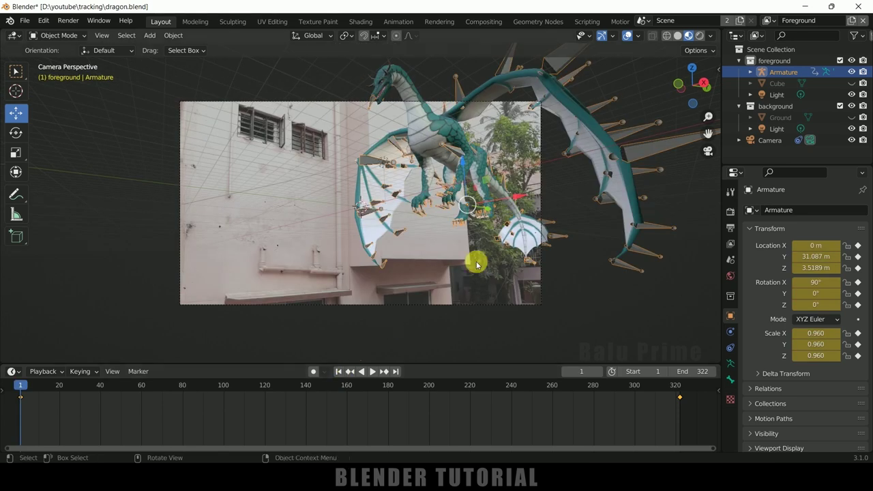
Hide the armature and both existing lights in the viewport, and disable the background light in renders
{"action": "left_click", "coordinate": [851, 71]}
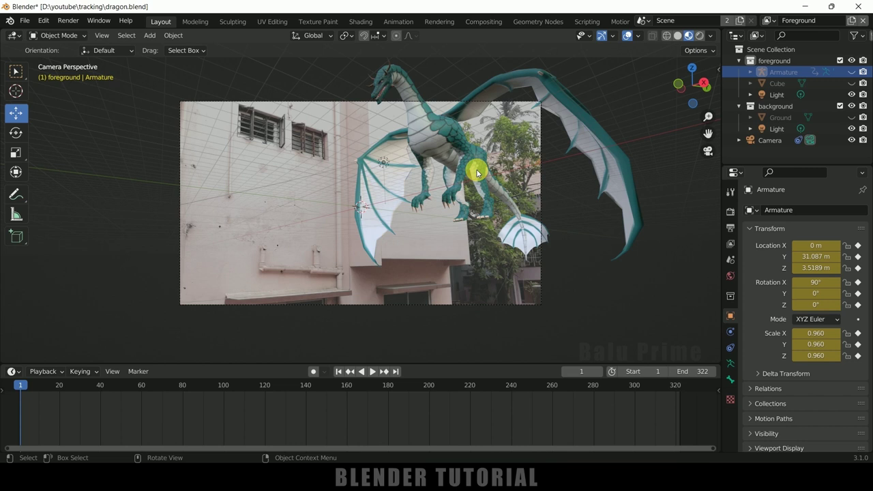
{"action": "left_click", "coordinate": [382, 162]}
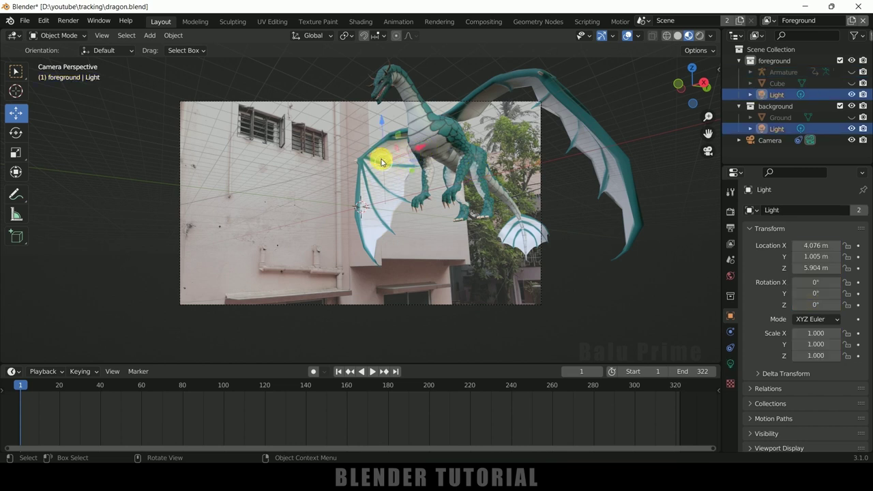
{"action": "left_click", "coordinate": [850, 95]}
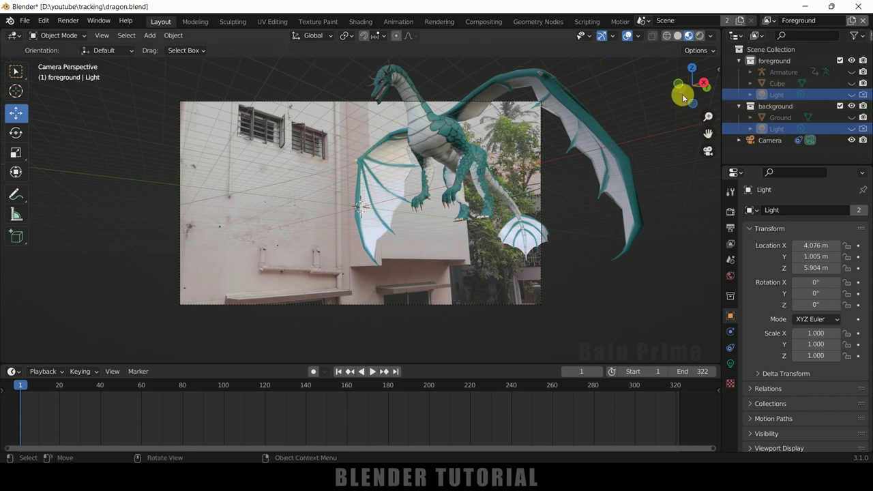
Switch the viewport to rendered shading, add a Sun light, and raise it to about 3.1 m in Z
{"action": "left_click", "coordinate": [699, 36]}
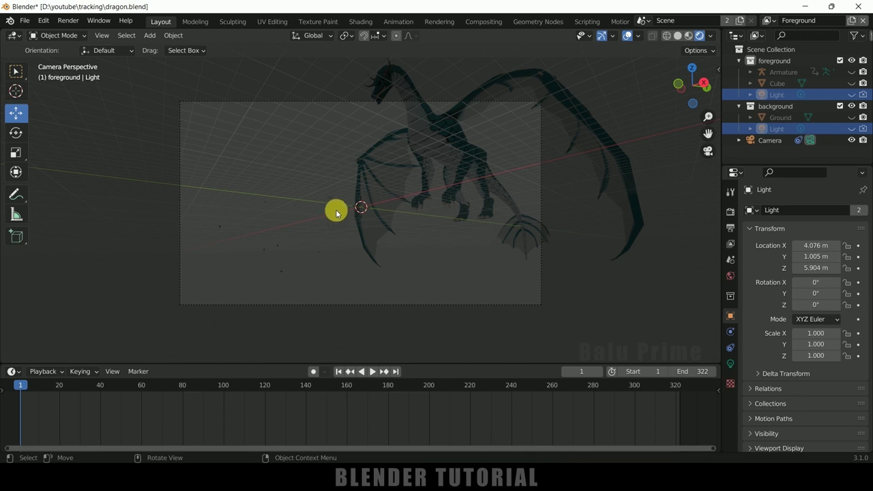
{"action": "left_click", "coordinate": [150, 36]}
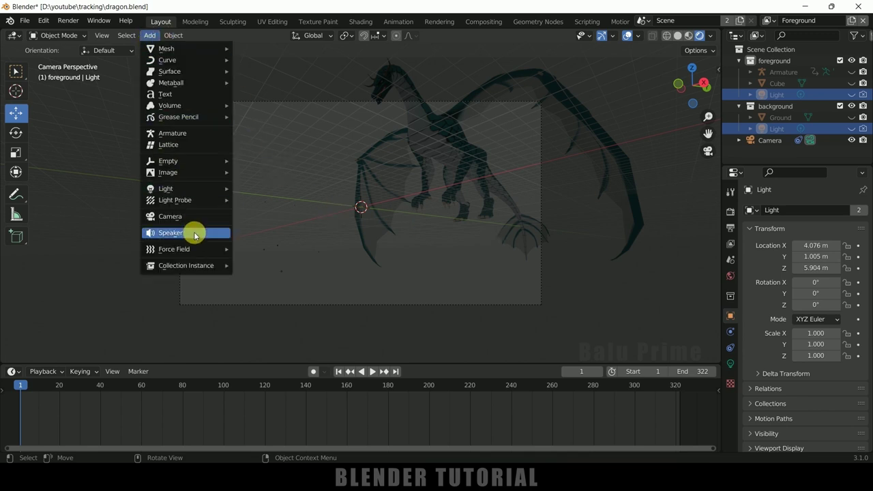
{"action": "mouse_move", "coordinate": [179, 188]}
{"action": "left_click", "coordinate": [265, 202]}
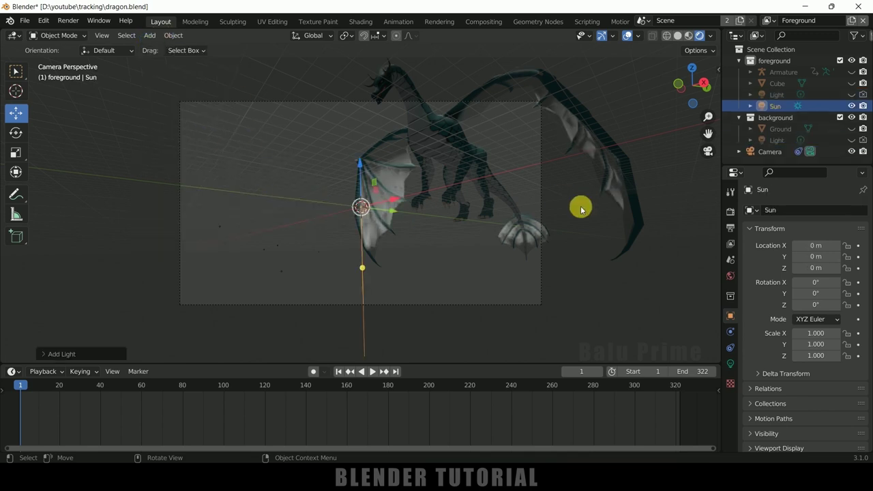
{"action": "left_click_drag", "start_coordinate": [362, 169], "coordinate": [360, 144]}
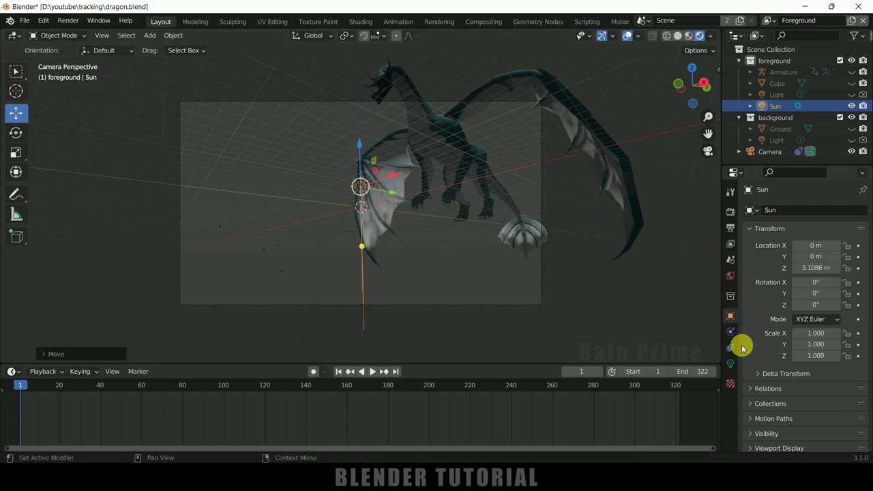
Set the sun light's strength to 3
{"action": "left_click", "coordinate": [730, 363]}
{"action": "left_click", "coordinate": [827, 287]}
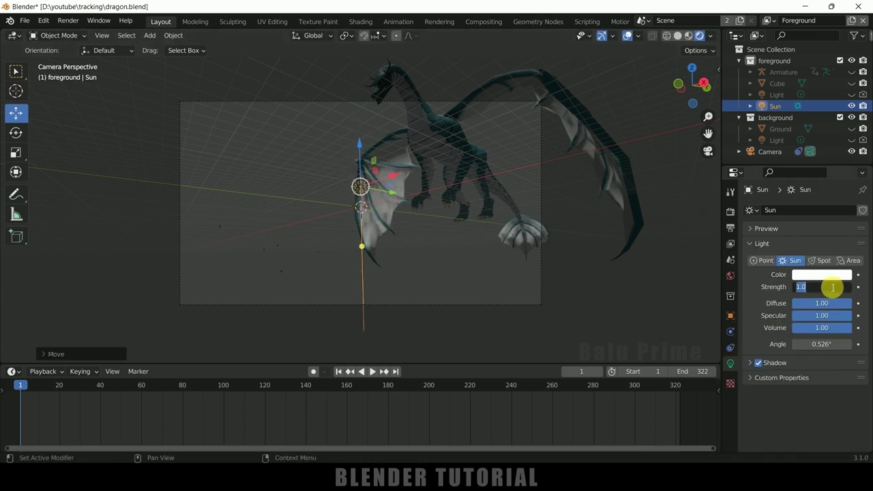
{"action": "type", "text": "3"}
{"action": "key", "text": "Return"}
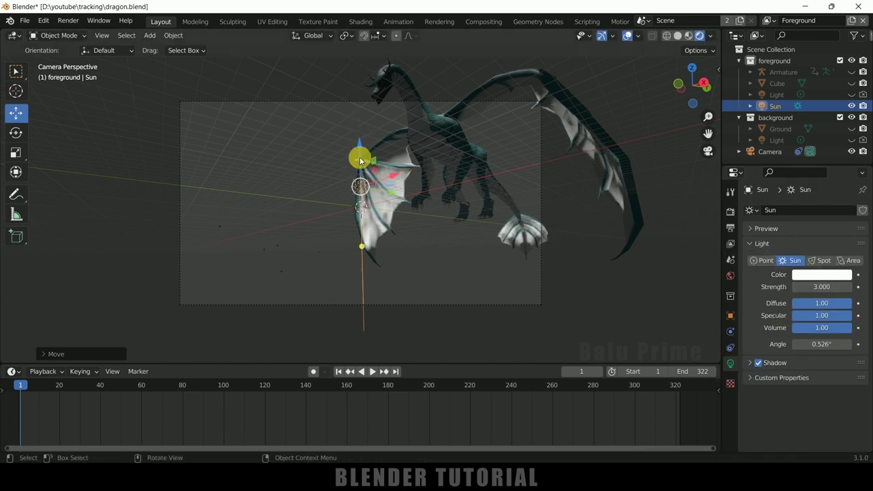
Move the sun light high above the camera frame and rotate it to change the light direction on the dragon
{"action": "left_click_drag", "start_coordinate": [359, 150], "coordinate": [382, 273]}
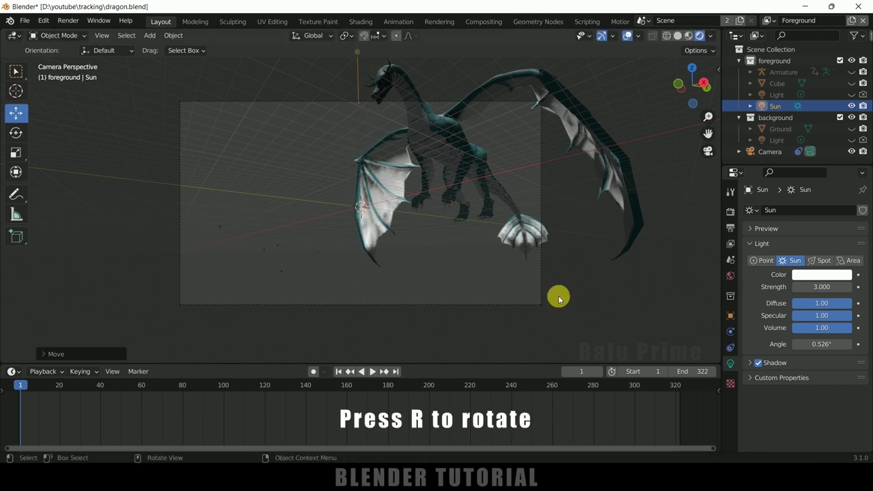
{"action": "key", "text": "r"}
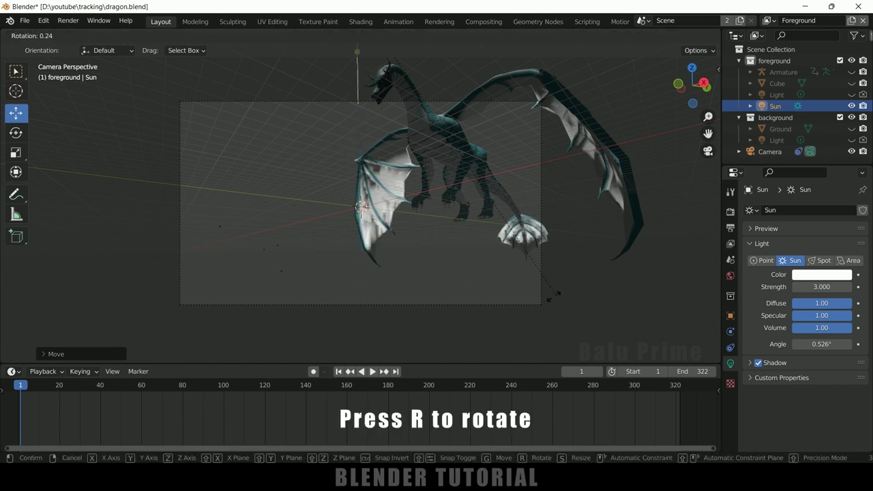
{"action": "left_click", "coordinate": [265, 272]}
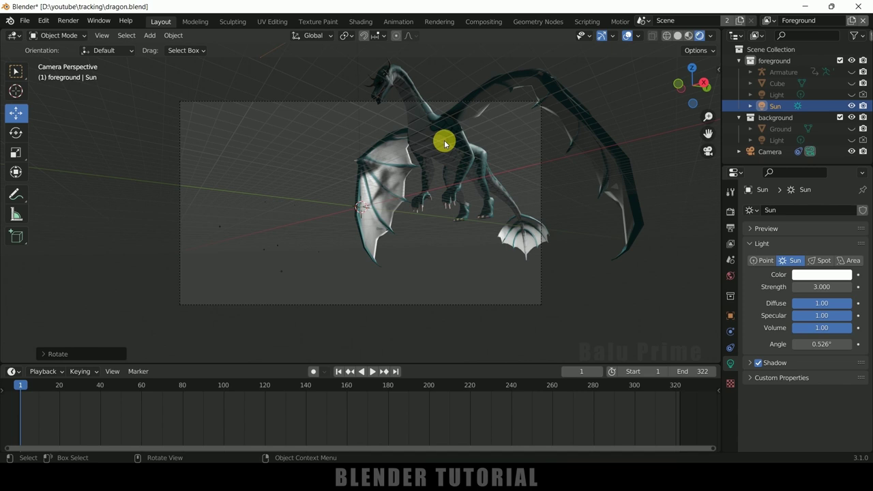
Assign an Environment Texture to the world background color and load footage.mp4 into it
{"action": "left_click", "coordinate": [730, 275]}
{"action": "left_click", "coordinate": [796, 285]}
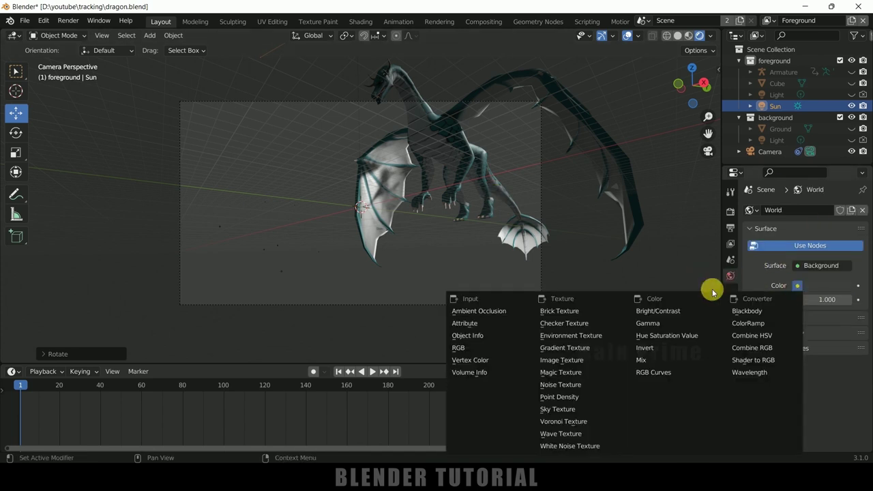
{"action": "left_click", "coordinate": [559, 336]}
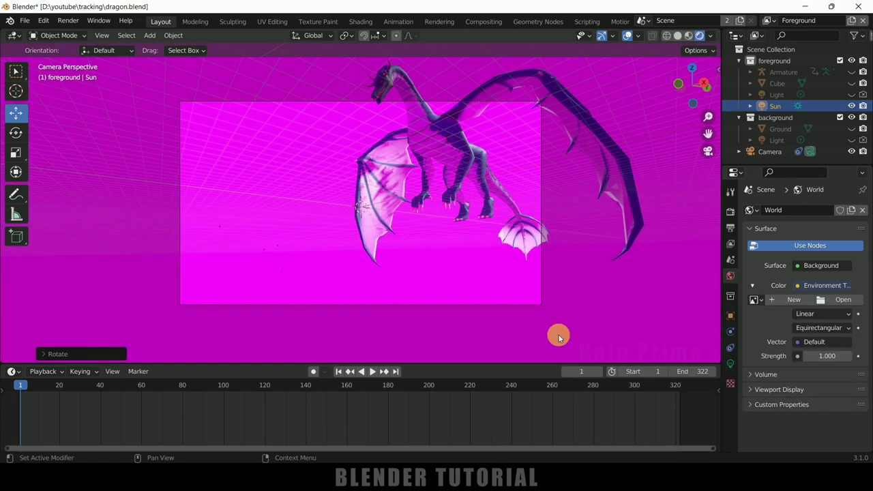
{"action": "left_click", "coordinate": [833, 302]}
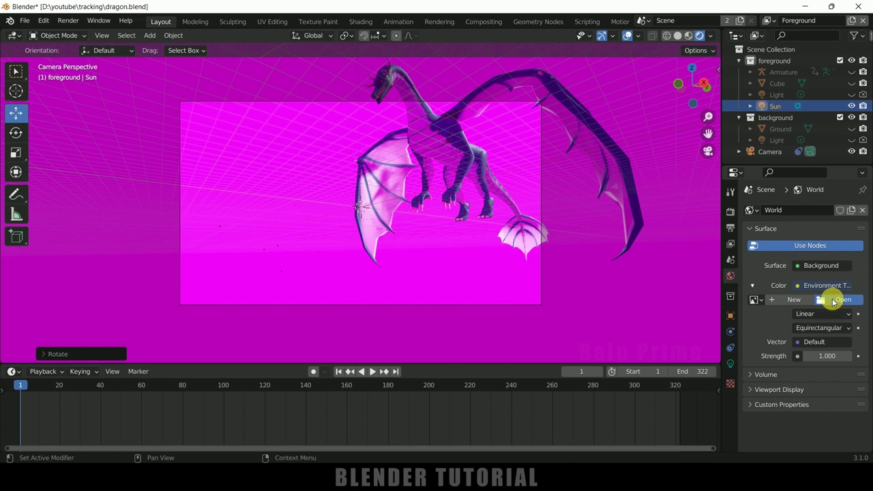
{"action": "left_click", "coordinate": [404, 154]}
{"action": "left_click", "coordinate": [618, 396]}
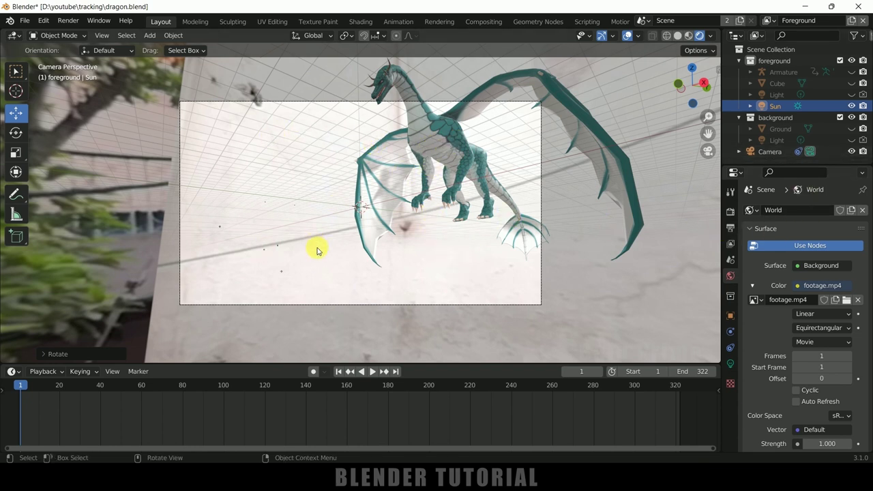
Enable the transparent film option in the render settings so the footage shows behind the dragon
{"action": "left_click", "coordinate": [730, 214]}
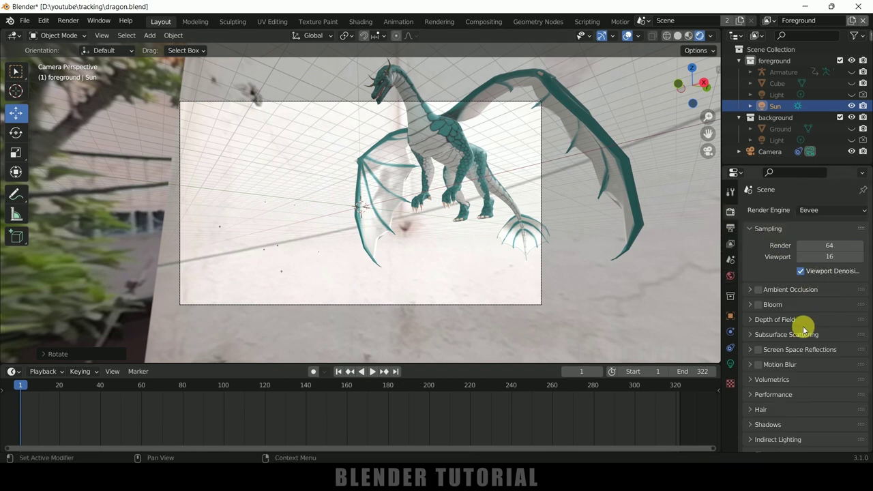
{"action": "scroll", "coordinate": [780, 331], "scroll_direction": "down", "scroll_amount": 2}
{"action": "left_click", "coordinate": [740, 386]}
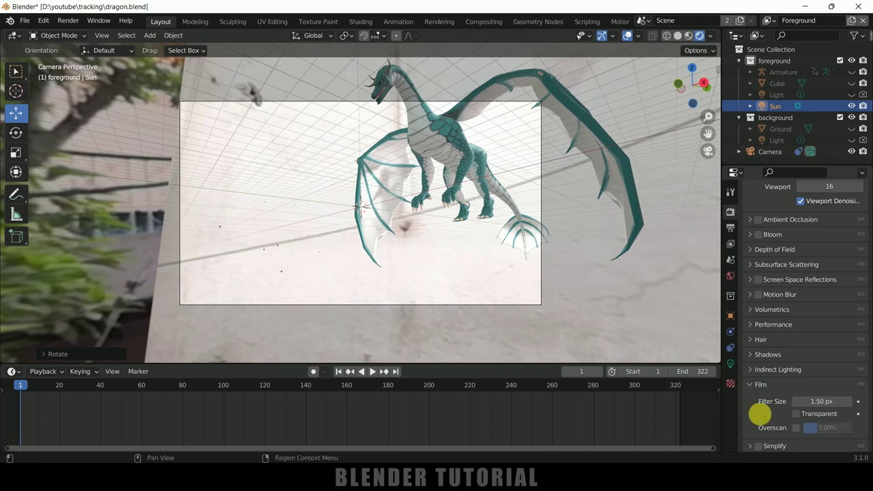
{"action": "left_click", "coordinate": [796, 414]}
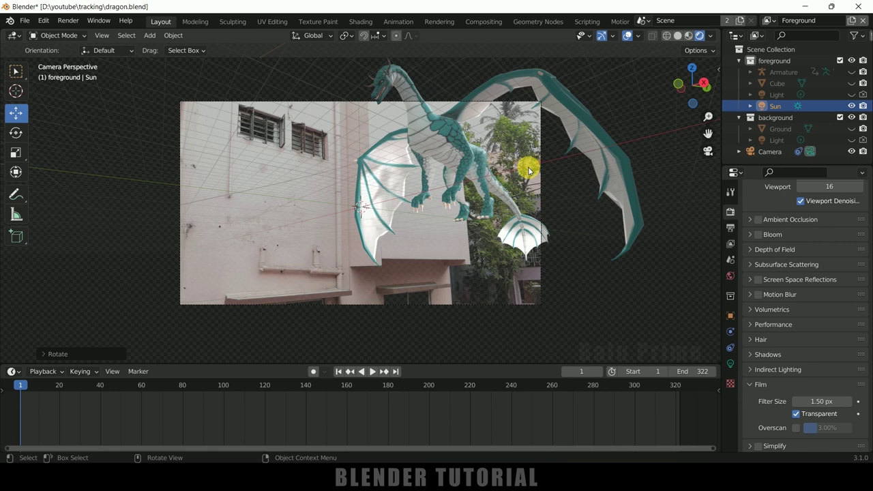
Enable Ambient Occlusion with a distance of 3 m and turn on Screen Space Reflections
{"action": "scroll", "coordinate": [765, 302], "scroll_direction": "up", "scroll_amount": 2}
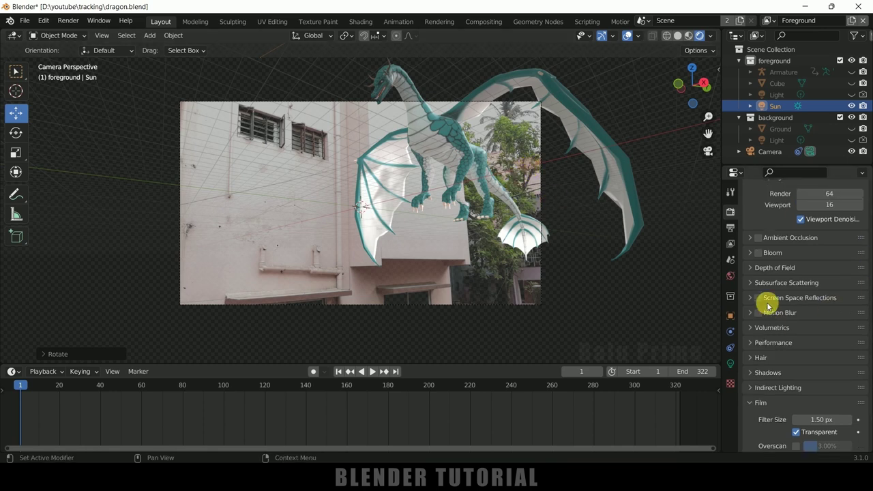
{"action": "left_click", "coordinate": [758, 256]}
{"action": "left_click", "coordinate": [749, 256]}
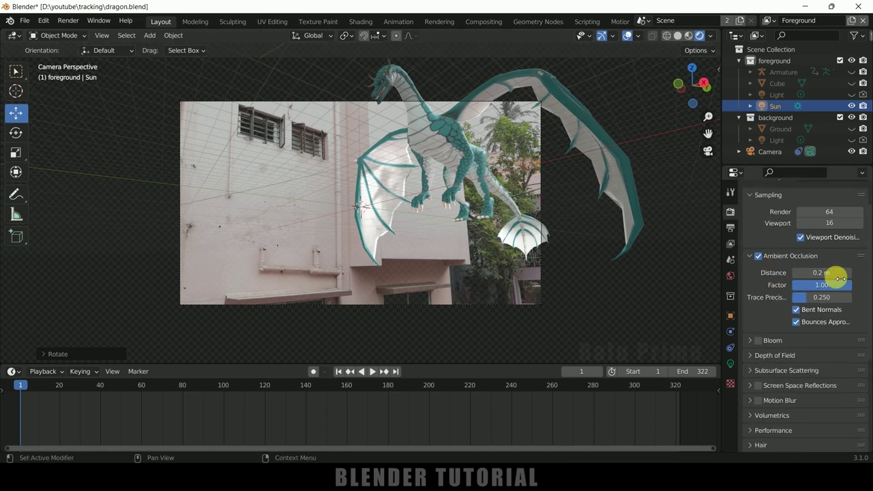
{"action": "type", "text": "3"}
{"action": "key", "text": "Return"}
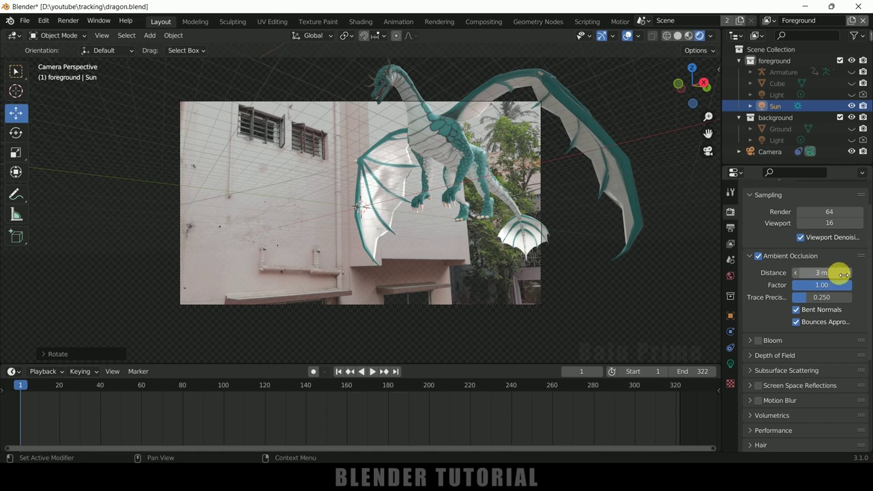
{"action": "scroll", "coordinate": [773, 368], "scroll_direction": "down", "scroll_amount": 2}
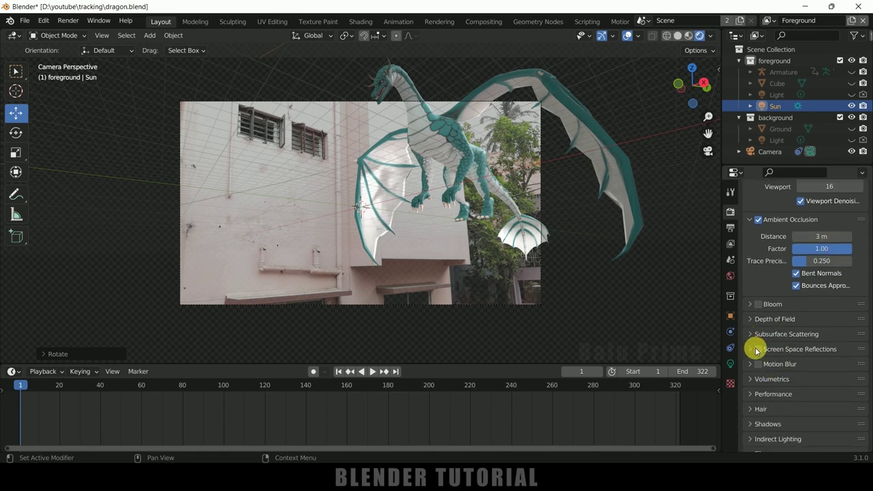
{"action": "left_click", "coordinate": [750, 349]}
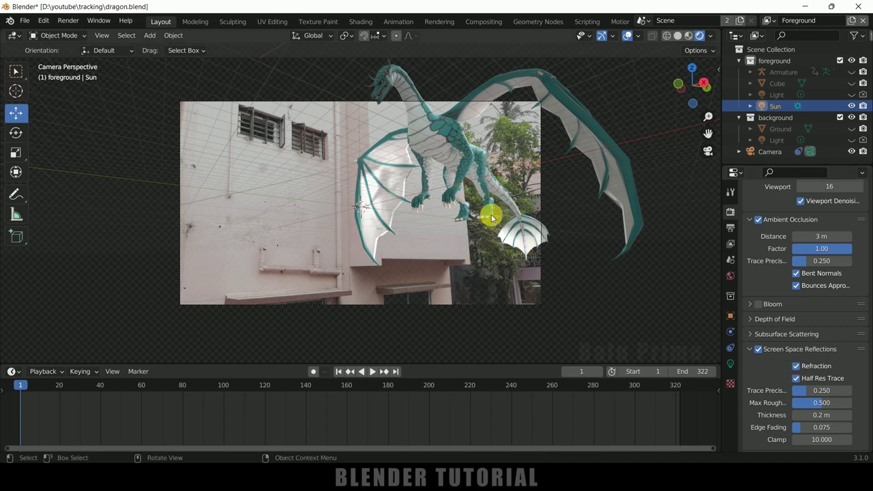
Set the sun light's strength to 1
{"action": "left_click", "coordinate": [730, 363]}
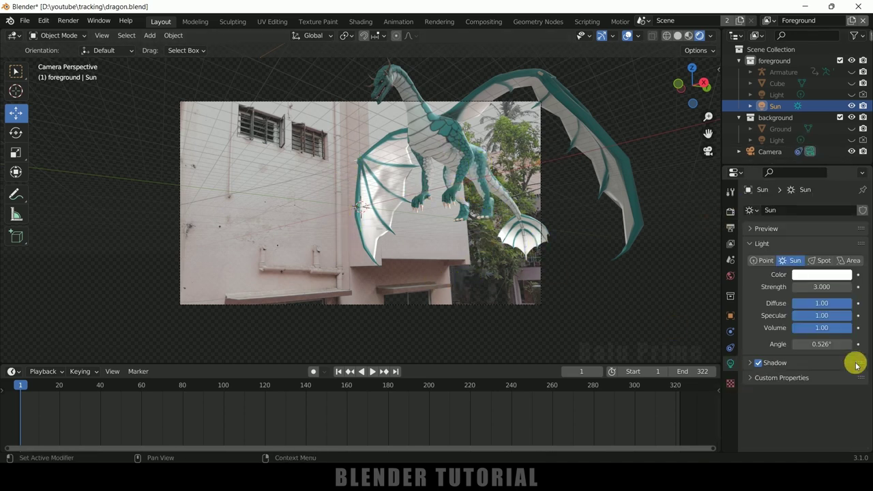
{"action": "left_click", "coordinate": [823, 287]}
{"action": "type", "text": "1"}
{"action": "key", "text": "Return"}
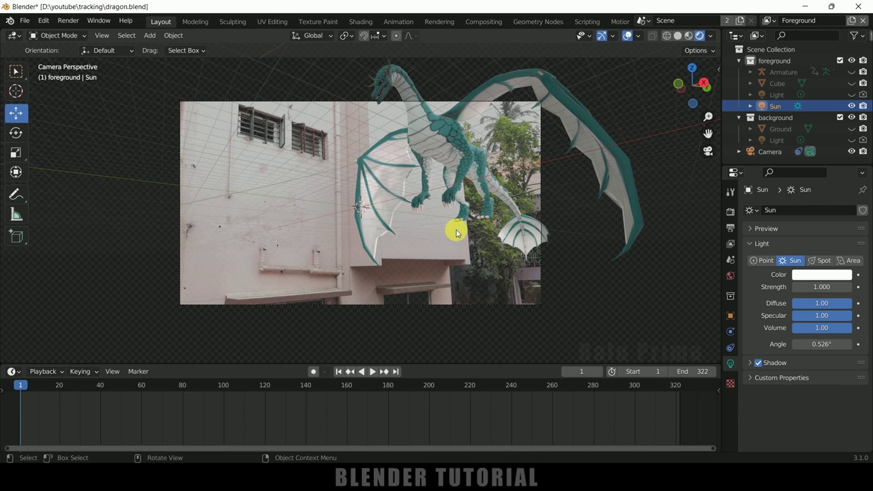
Hide the dragon mesh and add a plane scaled to about 9.6 and rotated about 93° around X to stand upright
{"action": "left_click", "coordinate": [447, 135]}
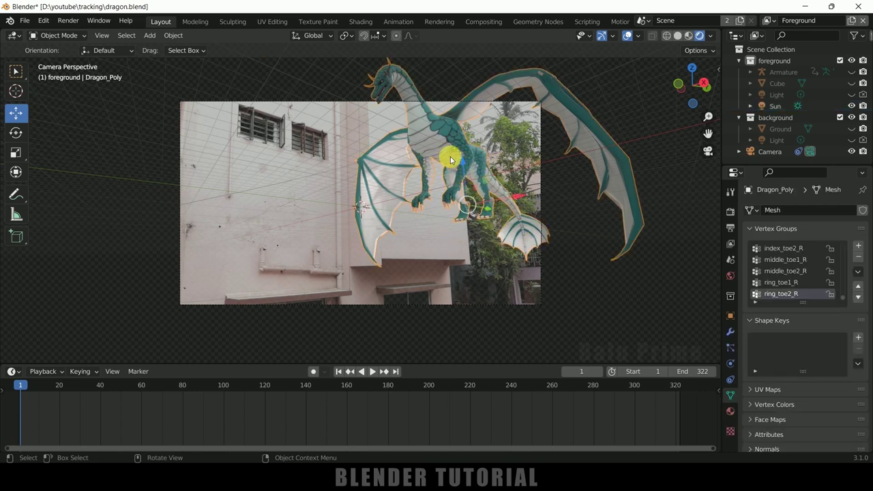
{"action": "key", "text": "h"}
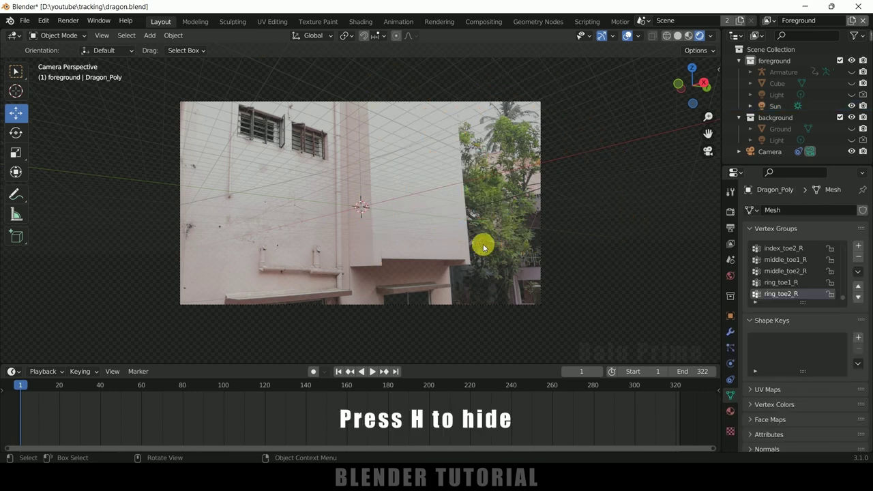
{"action": "left_click", "coordinate": [150, 36]}
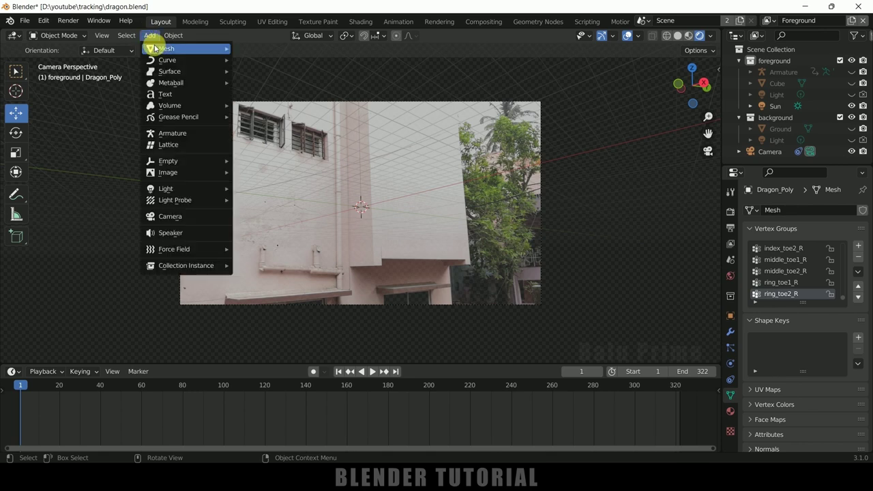
{"action": "mouse_move", "coordinate": [152, 45]}
{"action": "left_click", "coordinate": [265, 47]}
{"action": "key", "text": "s"}
{"action": "left_click", "coordinate": [366, 255]}
{"action": "key", "text": "r"}
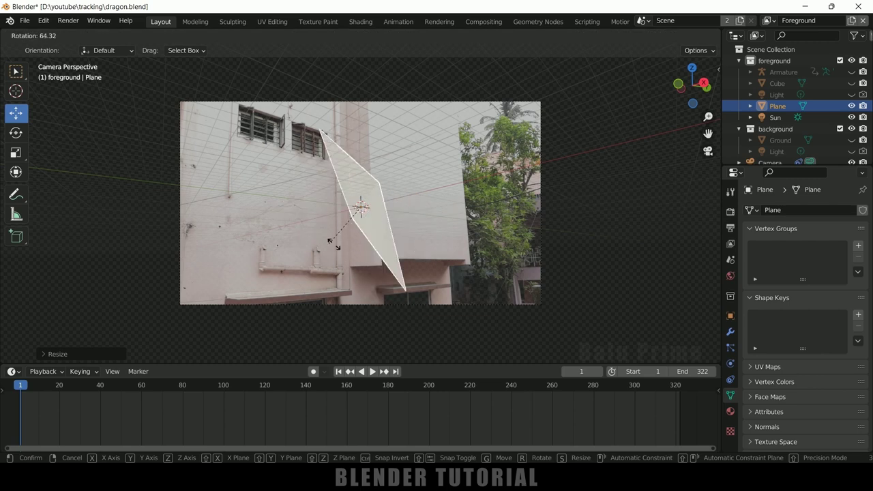
{"action": "key", "text": "x"}
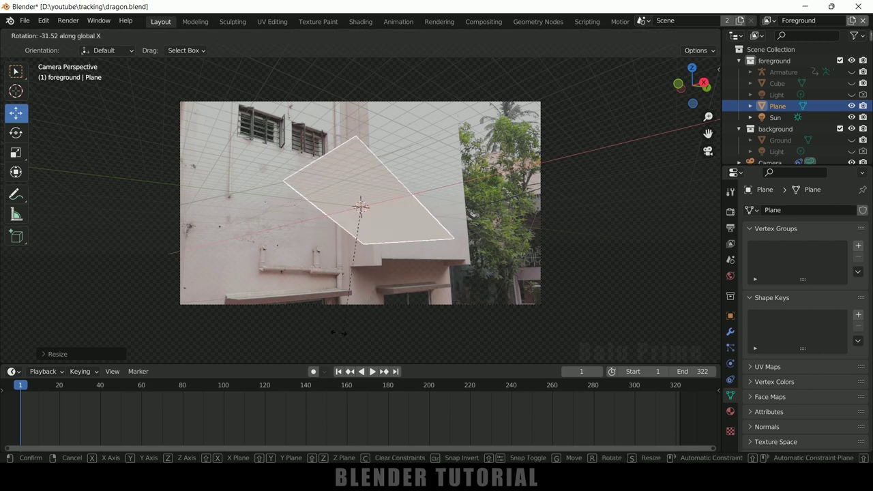
{"action": "left_click", "coordinate": [388, 195]}
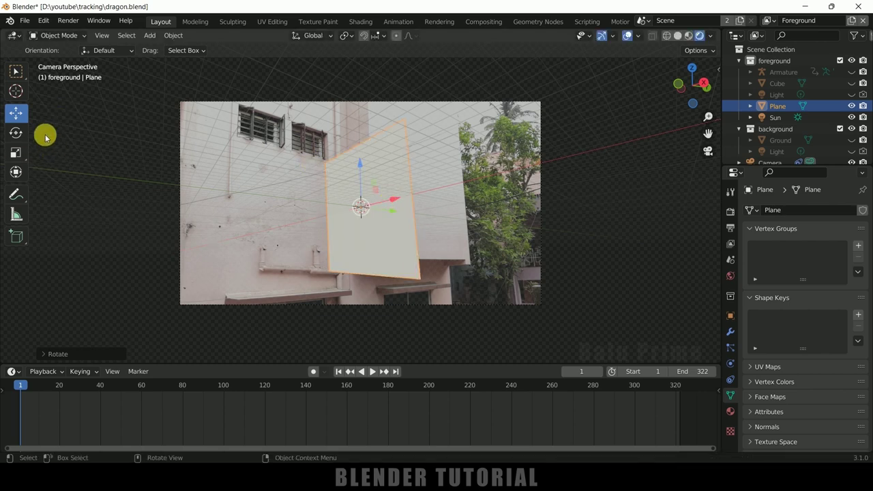
Move the plane's corner vertices in Edit Mode to match the building's narrow side wall, extending above and below the camera frame
{"action": "key", "text": "Tab"}
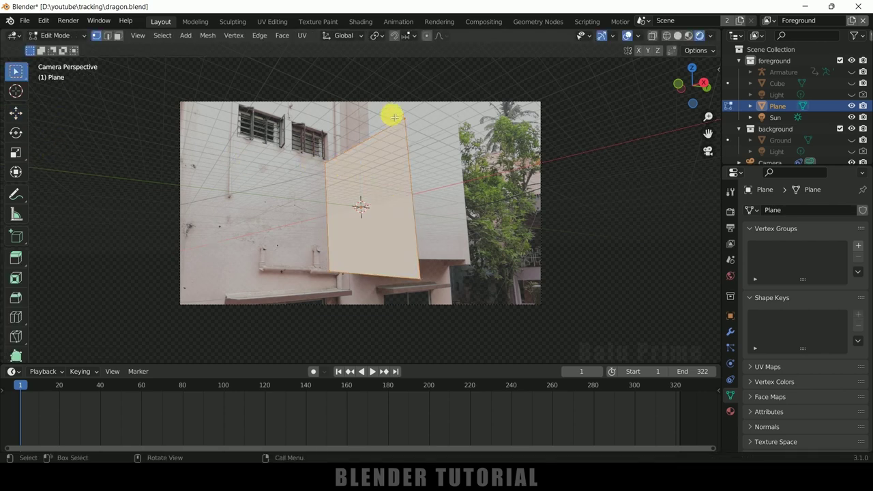
{"action": "left_click", "coordinate": [16, 112]}
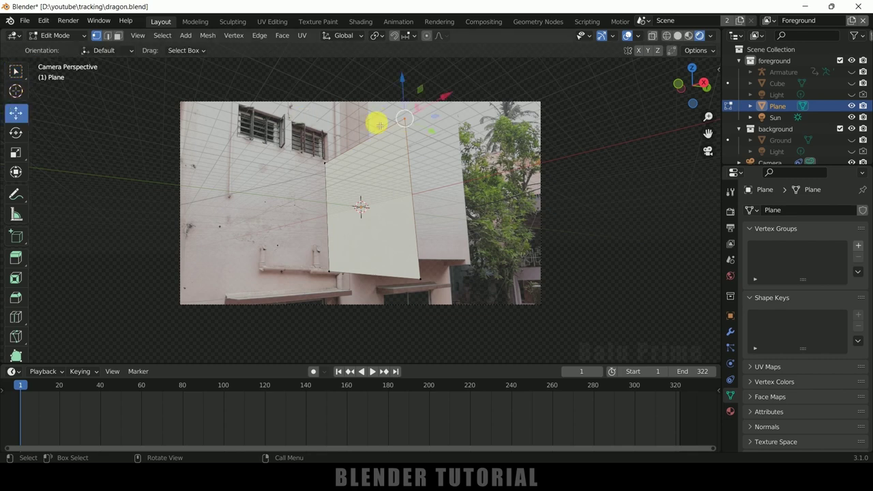
{"action": "left_click_drag", "start_coordinate": [383, 111], "coordinate": [362, 80]}
{"action": "left_click", "coordinate": [422, 280]}
{"action": "left_click_drag", "start_coordinate": [422, 280], "coordinate": [376, 293]}
{"action": "left_click", "coordinate": [325, 164]}
{"action": "left_click_drag", "start_coordinate": [332, 171], "coordinate": [342, 101]}
{"action": "left_click", "coordinate": [332, 272]}
{"action": "left_click_drag", "start_coordinate": [333, 273], "coordinate": [337, 335]}
{"action": "left_click", "coordinate": [378, 298]}
{"action": "left_click_drag", "start_coordinate": [377, 297], "coordinate": [386, 330]}
{"action": "left_click", "coordinate": [364, 79]}
{"action": "left_click_drag", "start_coordinate": [364, 79], "coordinate": [371, 84]}
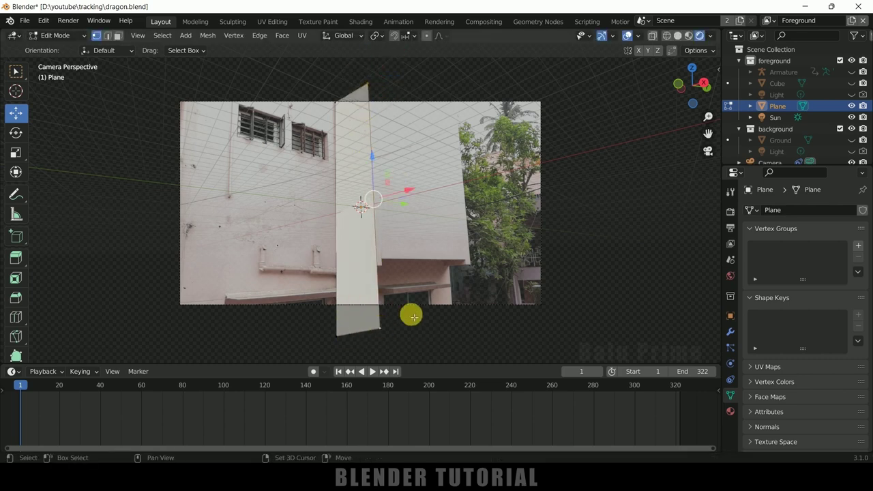
Extrude the plane's edge at the building corner across the front wall, then move the new corners beyond the frame's top and bottom
{"action": "left_click_drag", "start_coordinate": [435, 207], "coordinate": [532, 208]}
{"action": "key", "text": "y"}
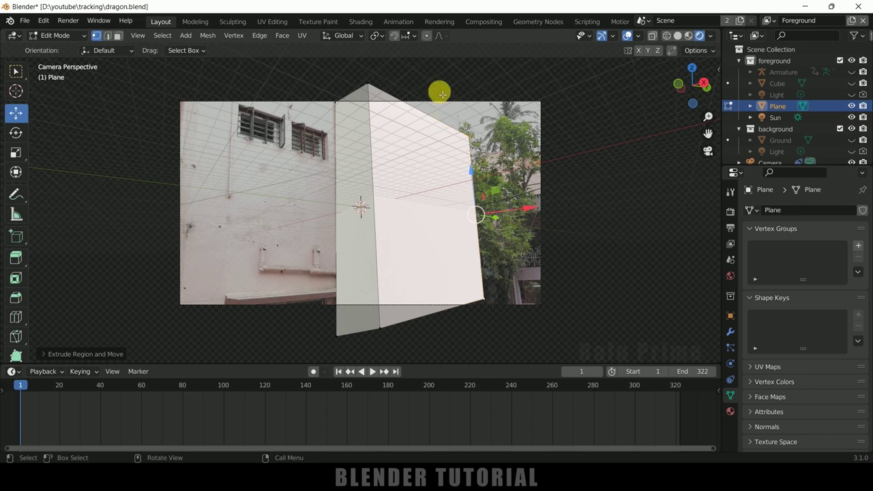
{"action": "left_click_drag", "start_coordinate": [468, 131], "coordinate": [464, 84]}
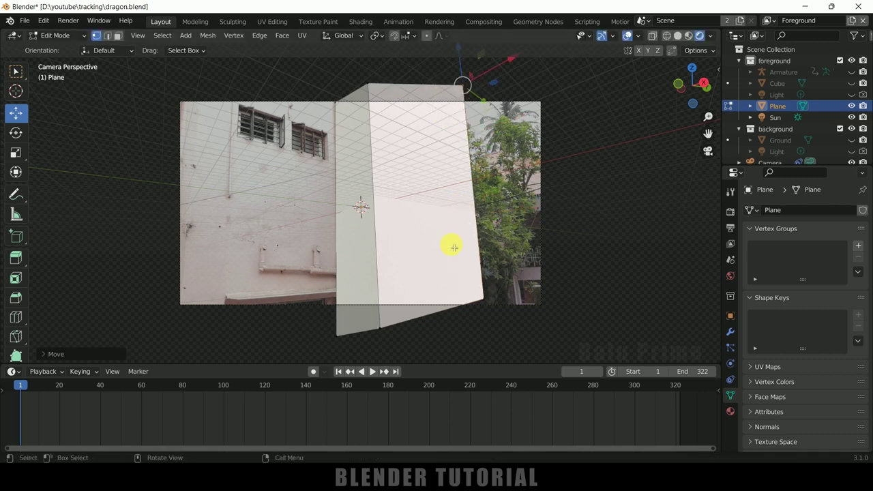
{"action": "left_click_drag", "start_coordinate": [484, 316], "coordinate": [481, 360]}
Extrude the plane's opposite vertical edge past the camera frame to cover the large windowed wall, and compare it with the footage
{"action": "left_click", "coordinate": [335, 110]}
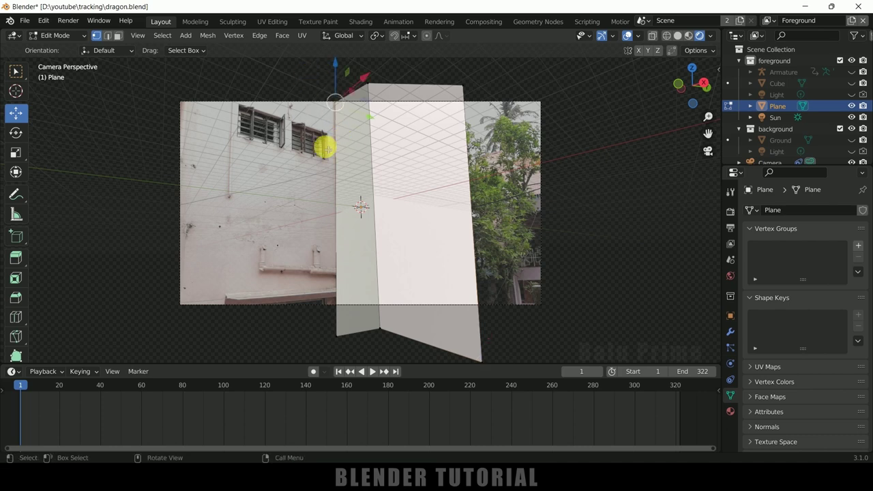
{"action": "left_click", "coordinate": [337, 335], "text": "shift"}
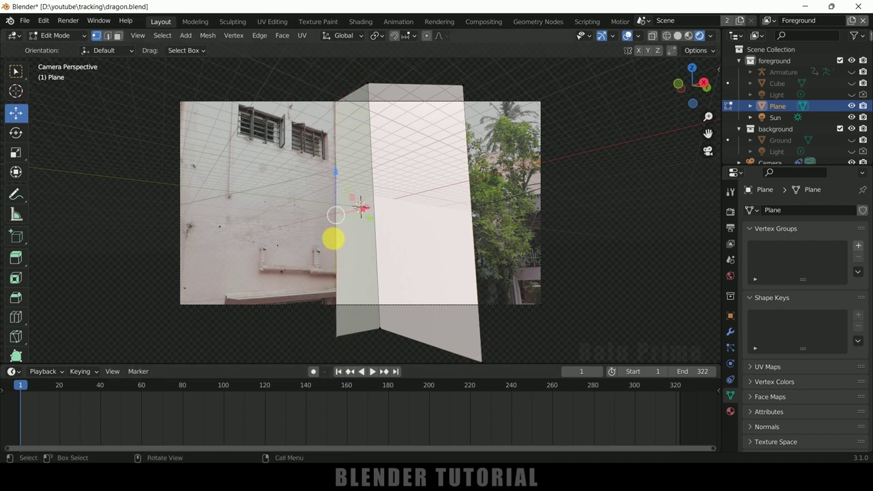
{"action": "key", "text": "g"}
{"action": "left_click_drag", "start_coordinate": [336, 242], "coordinate": [126, 255]}
{"action": "left_click", "coordinate": [126, 255]}
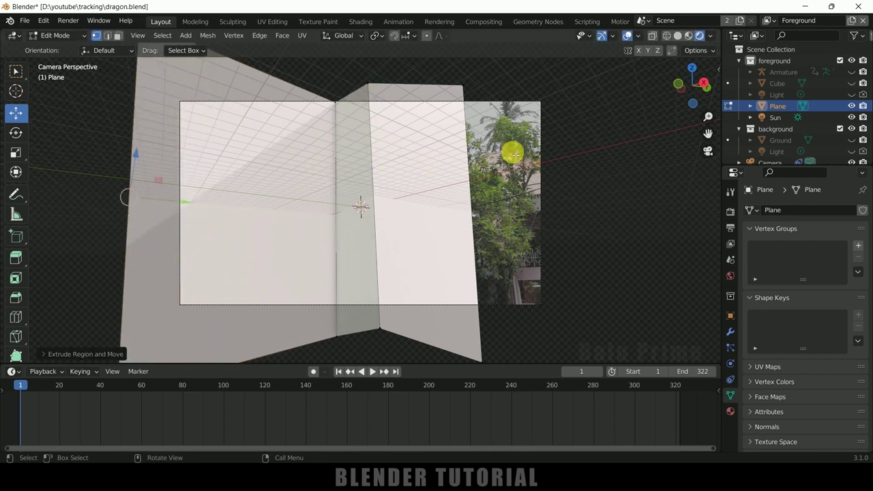
{"action": "left_click", "coordinate": [850, 106]}
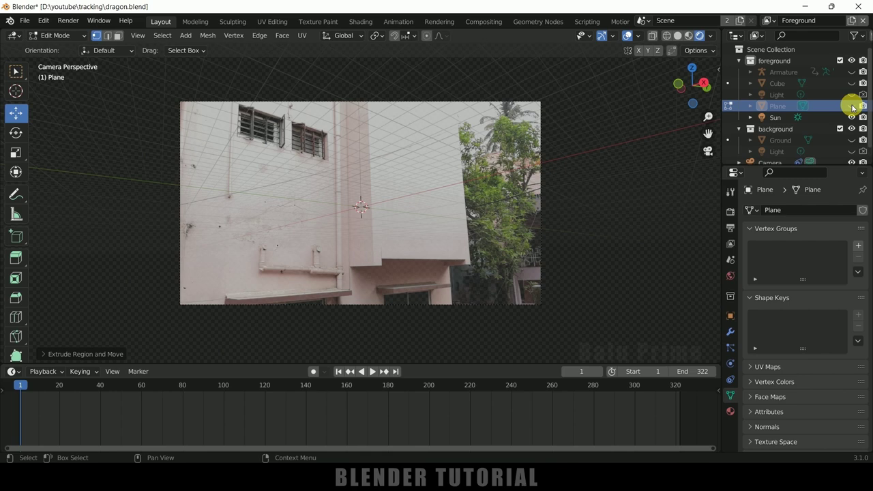
{"action": "left_click", "coordinate": [851, 107]}
Stretch the wall mesh vertically by moving its lower vertices further down and its upper vertices further up beyond the camera frame
{"action": "scroll", "coordinate": [402, 198], "scroll_direction": "down", "scroll_amount": 3}
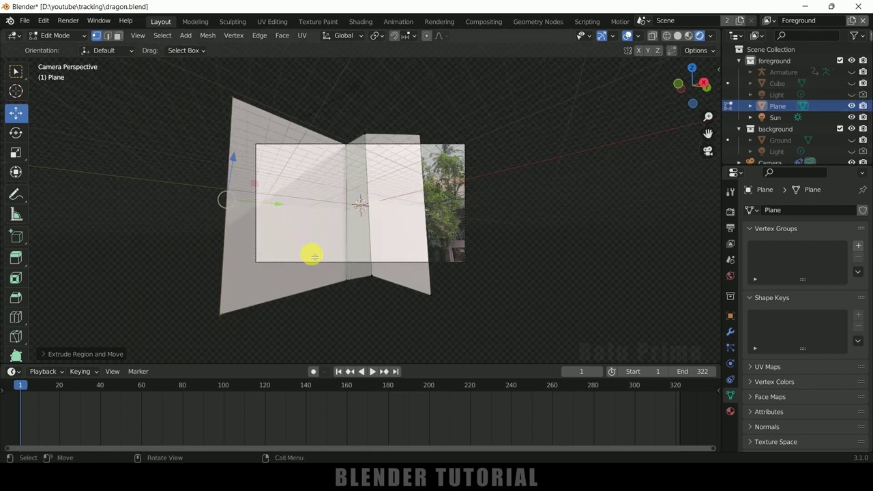
{"action": "left_click_drag", "start_coordinate": [165, 270], "coordinate": [538, 334]}
{"action": "left_click_drag", "start_coordinate": [359, 247], "coordinate": [366, 338]}
{"action": "left_click_drag", "start_coordinate": [177, 90], "coordinate": [596, 185]}
{"action": "left_click_drag", "start_coordinate": [351, 101], "coordinate": [349, 346]}
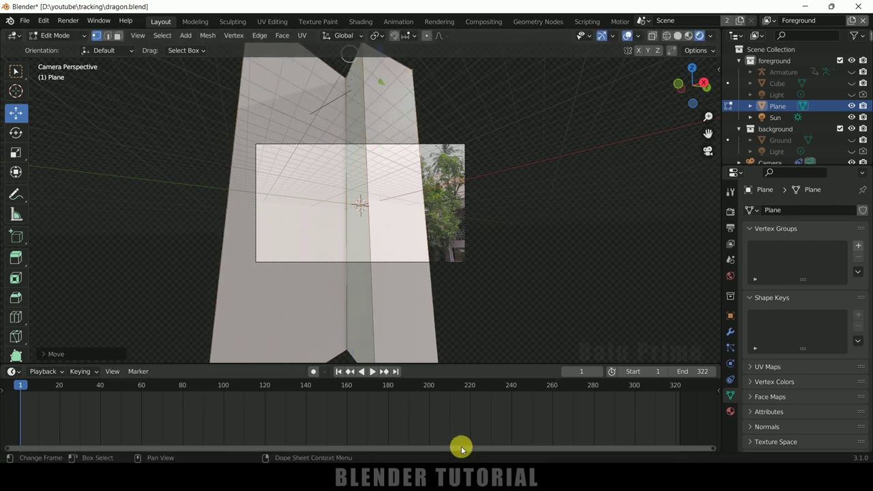
{"action": "scroll", "coordinate": [461, 317], "scroll_direction": "up", "scroll_amount": 3}
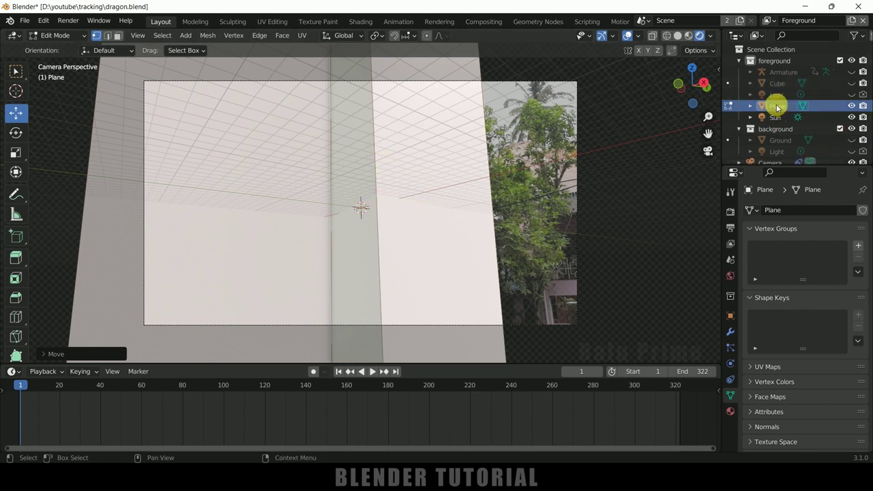
Switch the render engine to Cycles and set the device to GPU Compute
{"action": "left_click", "coordinate": [731, 215]}
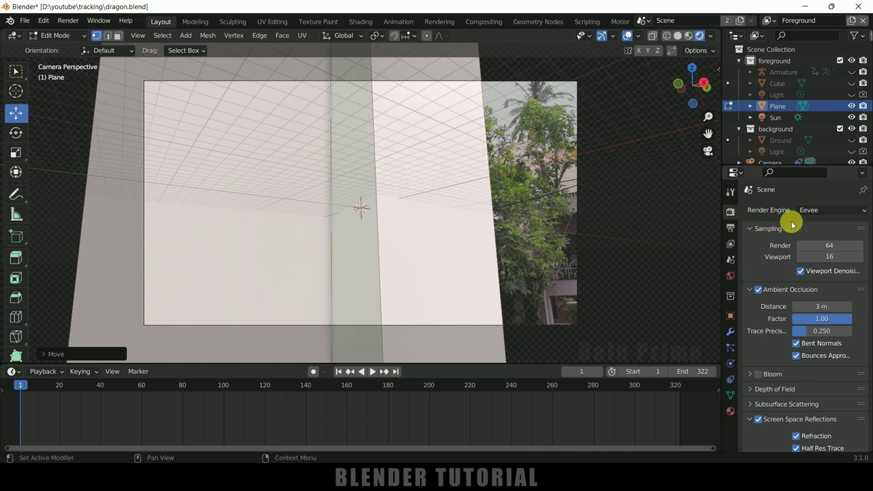
{"action": "left_click", "coordinate": [822, 212]}
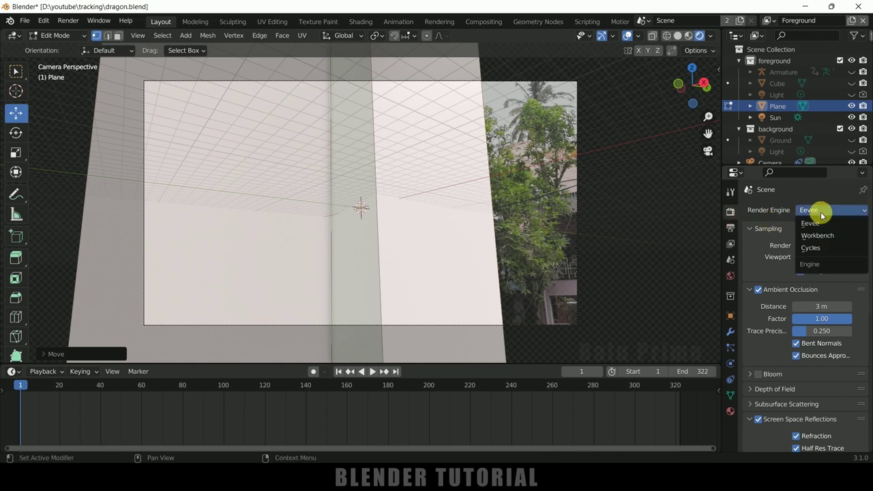
{"action": "left_click", "coordinate": [822, 249]}
{"action": "left_click", "coordinate": [828, 238]}
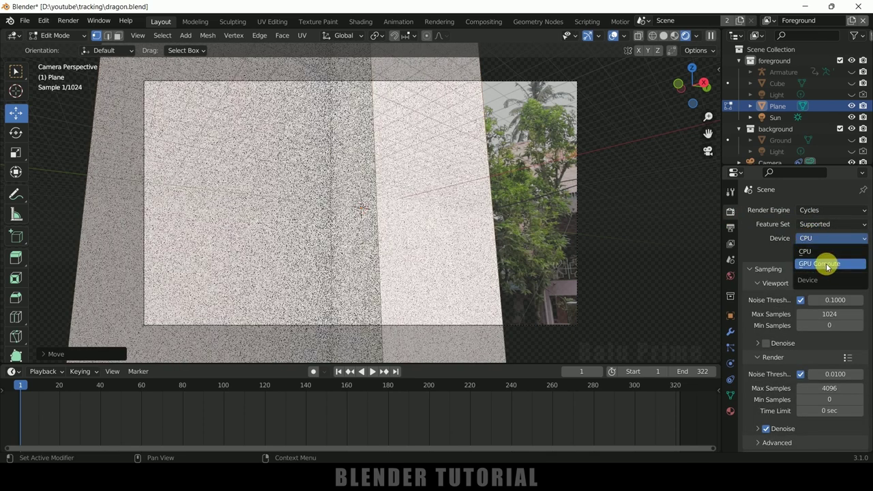
{"action": "left_click", "coordinate": [826, 265]}
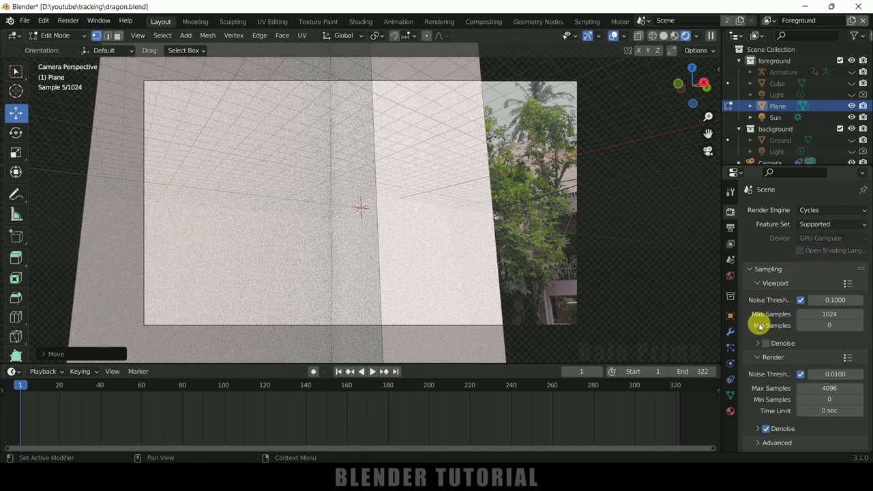
Make the wall plane a Shadow Catcher in its object visibility settings
{"action": "left_click", "coordinate": [731, 318]}
{"action": "scroll", "coordinate": [756, 335], "scroll_direction": "down", "scroll_amount": 3}
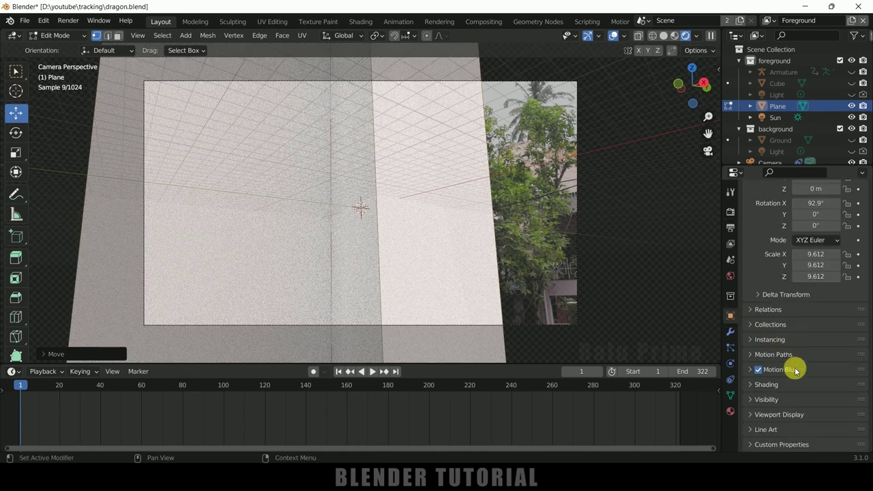
{"action": "left_click", "coordinate": [753, 401]}
{"action": "scroll", "coordinate": [754, 402], "scroll_direction": "down", "scroll_amount": 6}
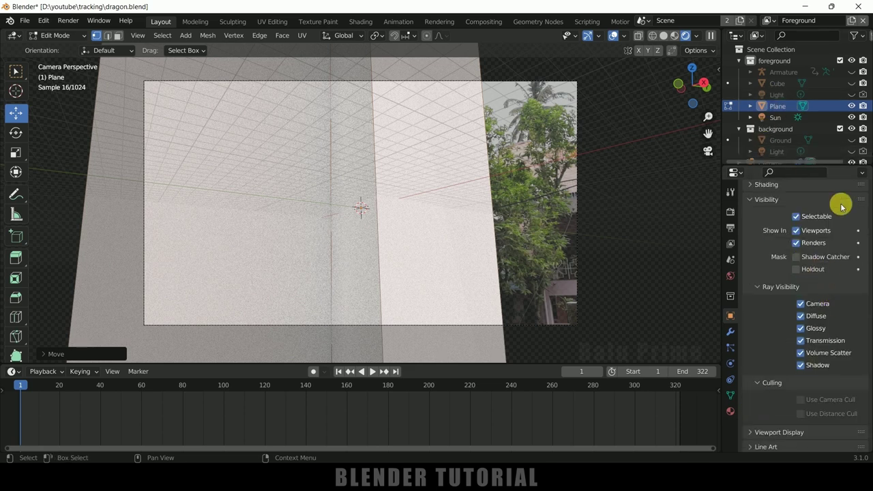
{"action": "left_click", "coordinate": [796, 257]}
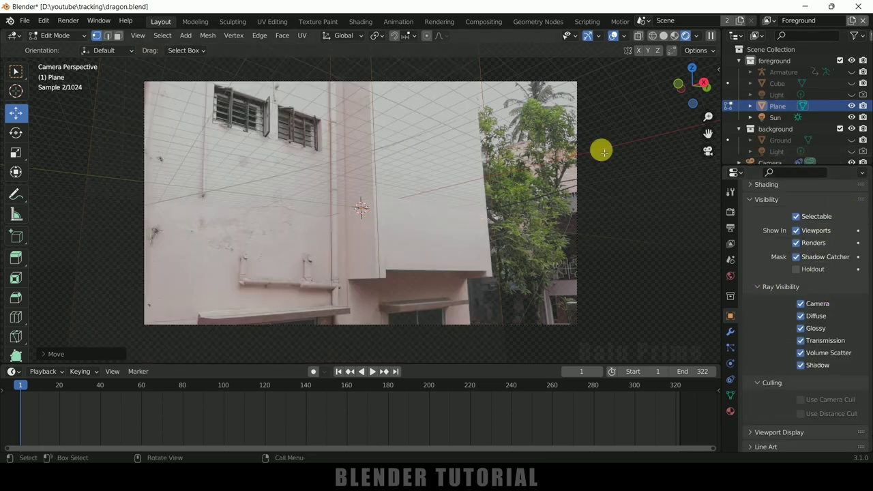
Unhide the dragon's armature and mesh in the foreground collection, and switch the render engine to Eevee
{"action": "left_click", "coordinate": [778, 72]}
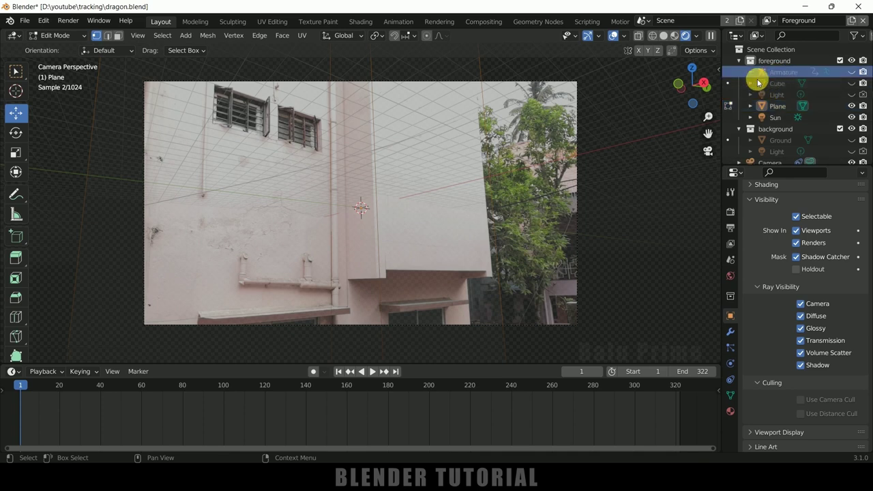
{"action": "left_click", "coordinate": [750, 72]}
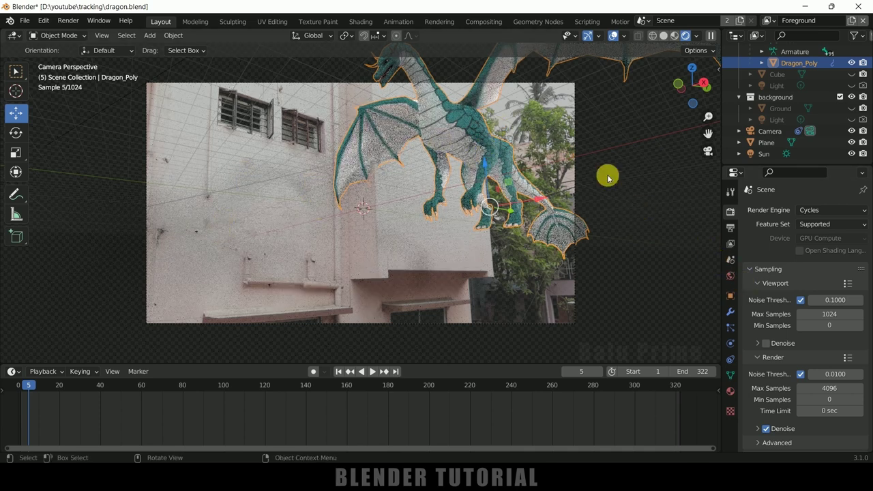
{"action": "left_click", "coordinate": [817, 210]}
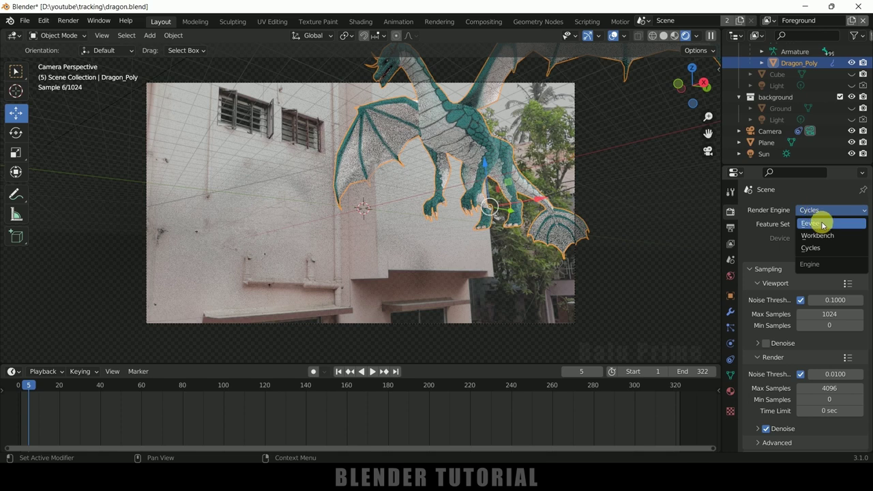
{"action": "left_click", "coordinate": [822, 228]}
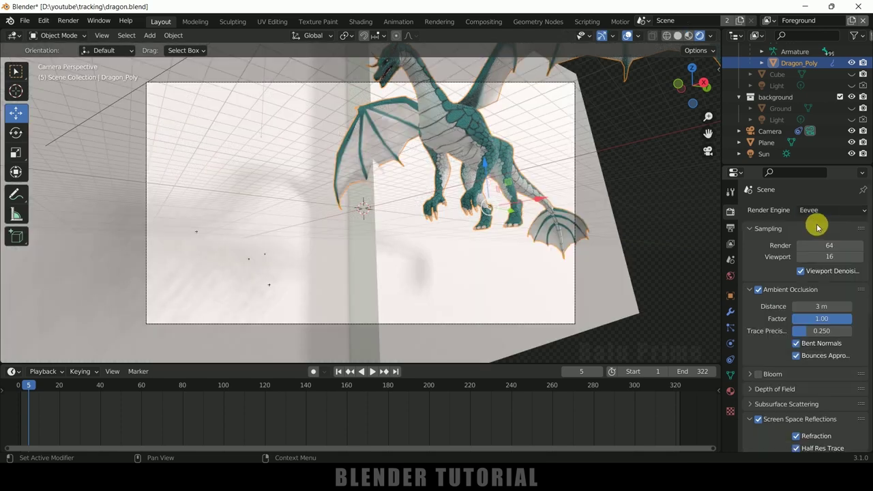
Adjust the Principled BSDF surface settings of the Dragon_Poly material
{"action": "left_click", "coordinate": [470, 134]}
{"action": "left_click", "coordinate": [480, 138]}
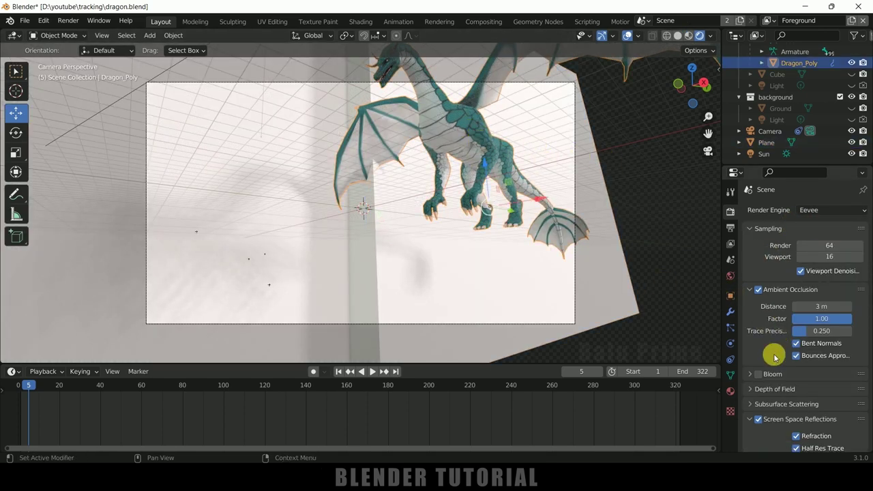
{"action": "left_click", "coordinate": [731, 395]}
{"action": "scroll", "coordinate": [767, 345], "scroll_direction": "down", "scroll_amount": 7}
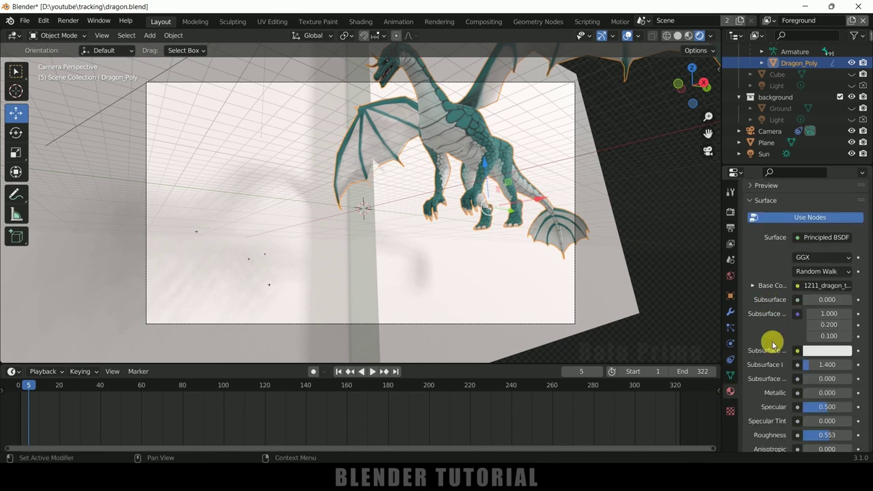
{"action": "left_click_drag", "start_coordinate": [827, 265], "coordinate": [825, 307]}
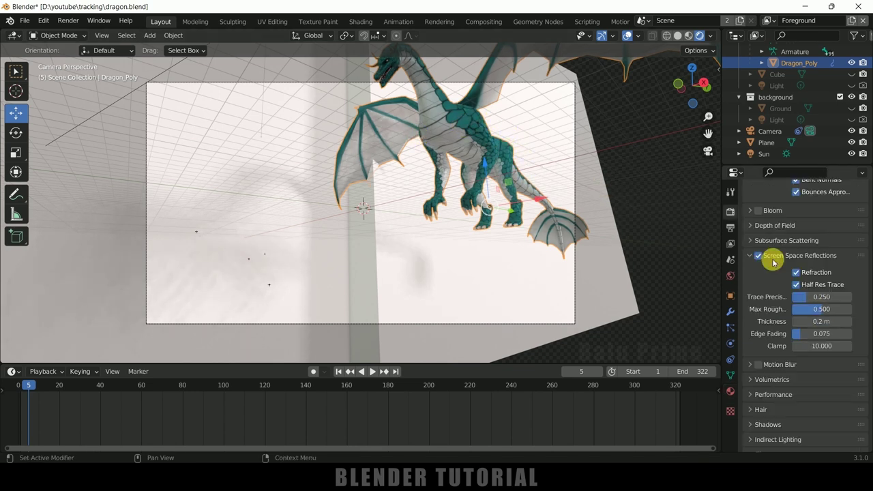
Set the output frame rate to 29.97 fps and enable Render Region together with Crop to Render Region
{"action": "scroll", "coordinate": [769, 259], "scroll_direction": "down", "scroll_amount": 3}
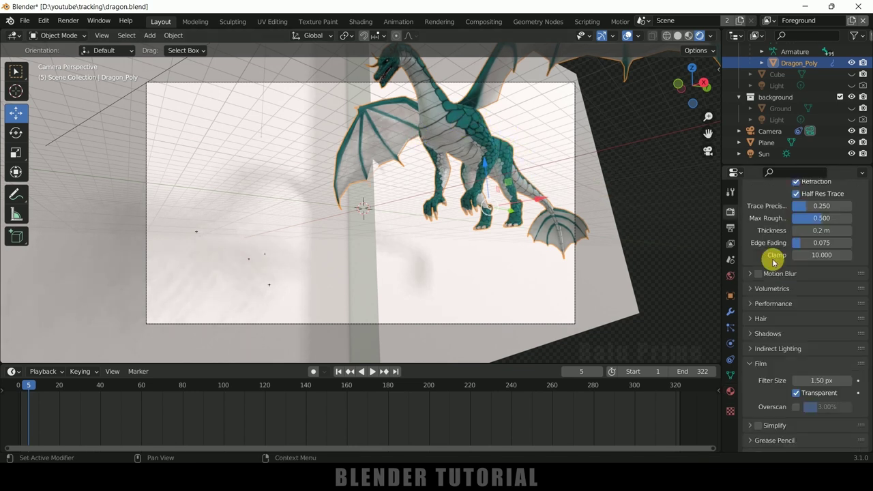
{"action": "scroll", "coordinate": [772, 262], "scroll_direction": "down", "scroll_amount": 1}
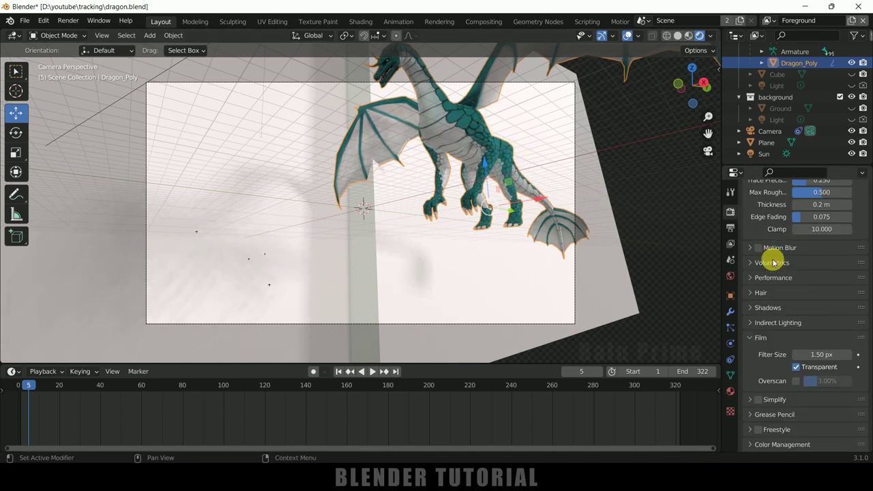
{"action": "left_click", "coordinate": [729, 230]}
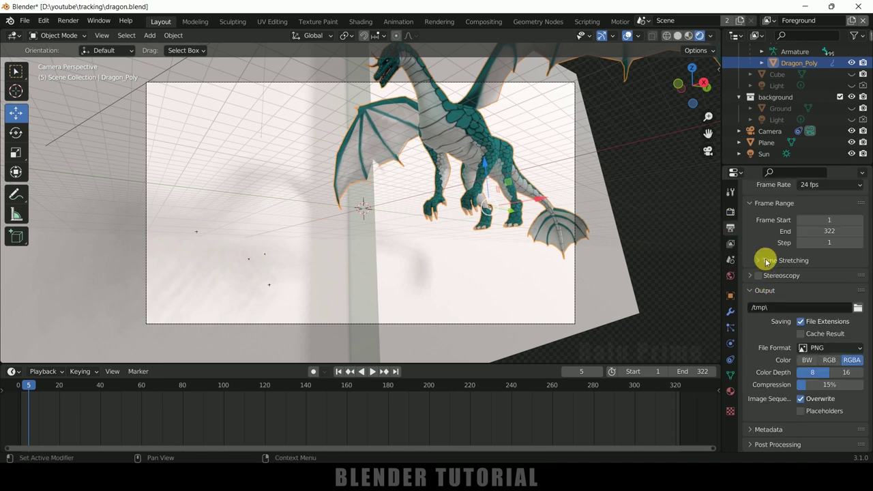
{"action": "scroll", "coordinate": [666, 239], "scroll_direction": "up", "scroll_amount": 7}
{"action": "scroll", "coordinate": [667, 238], "scroll_direction": "down", "scroll_amount": 8}
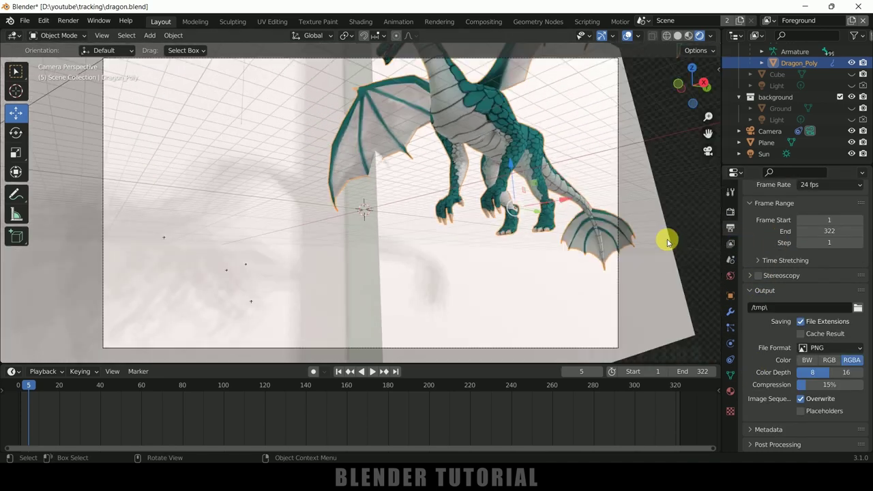
{"action": "scroll", "coordinate": [762, 258], "scroll_direction": "up", "scroll_amount": 6}
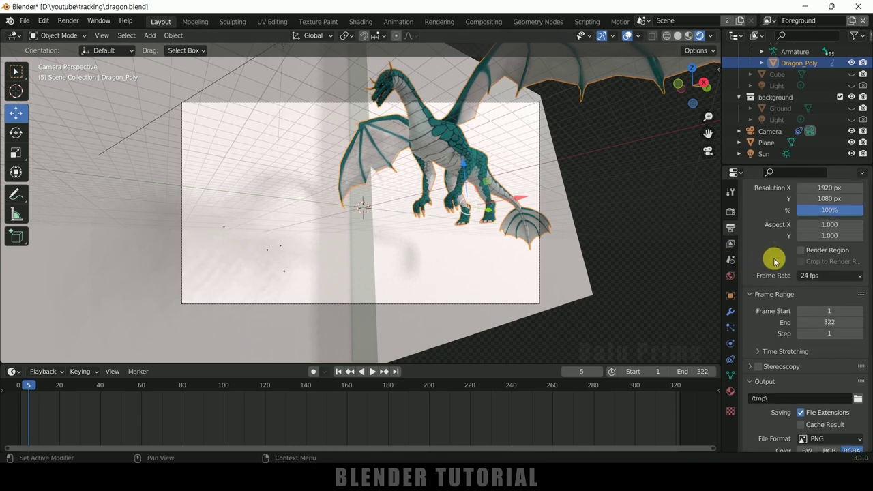
{"action": "scroll", "coordinate": [791, 264], "scroll_direction": "down", "scroll_amount": 3}
{"action": "left_click", "coordinate": [828, 258]}
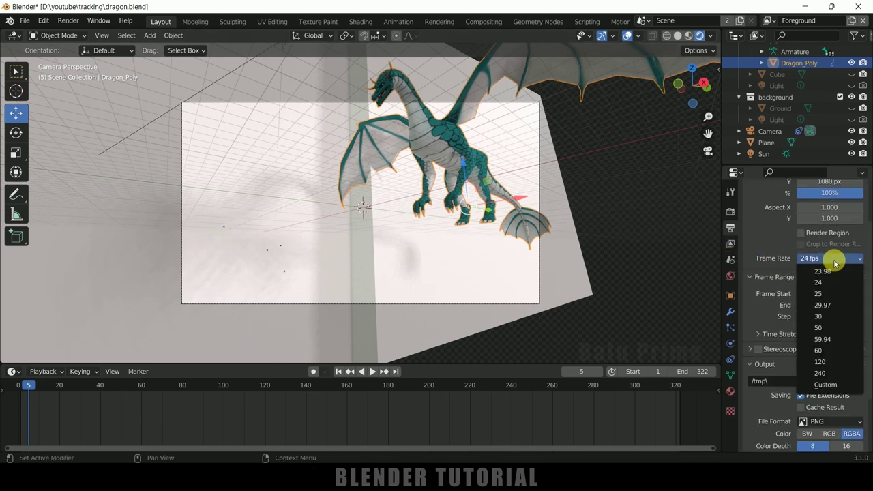
{"action": "left_click", "coordinate": [823, 306]}
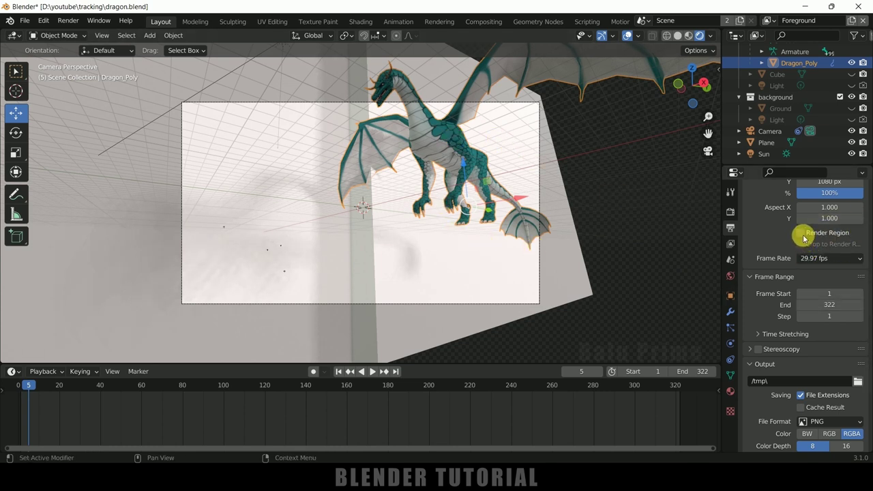
{"action": "scroll", "coordinate": [799, 251], "scroll_direction": "up", "scroll_amount": 2}
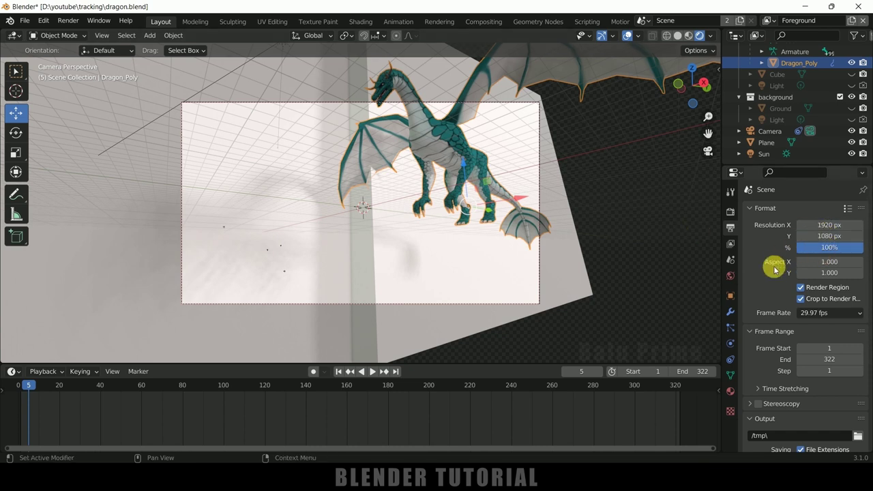
Set the output folder to D:\youtube\tracking\op\ and the file format to FFmpeg Video
{"action": "scroll", "coordinate": [775, 269], "scroll_direction": "down", "scroll_amount": 3}
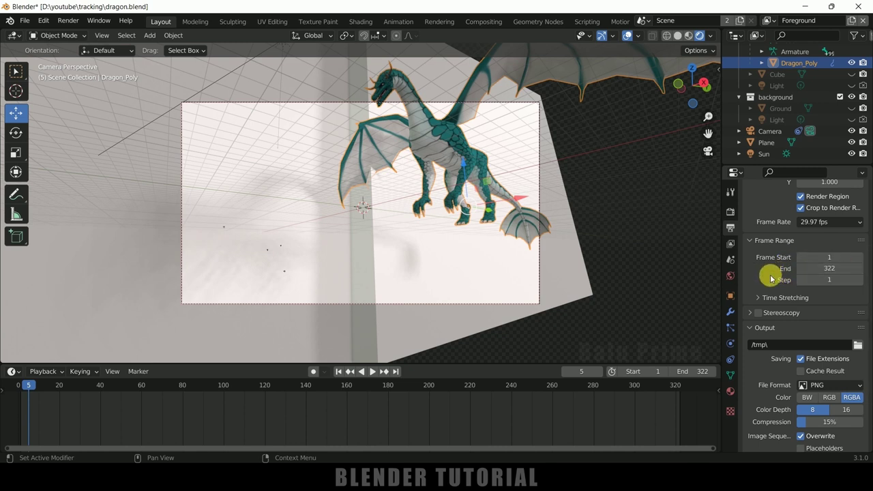
{"action": "scroll", "coordinate": [771, 278], "scroll_direction": "down", "scroll_amount": 1}
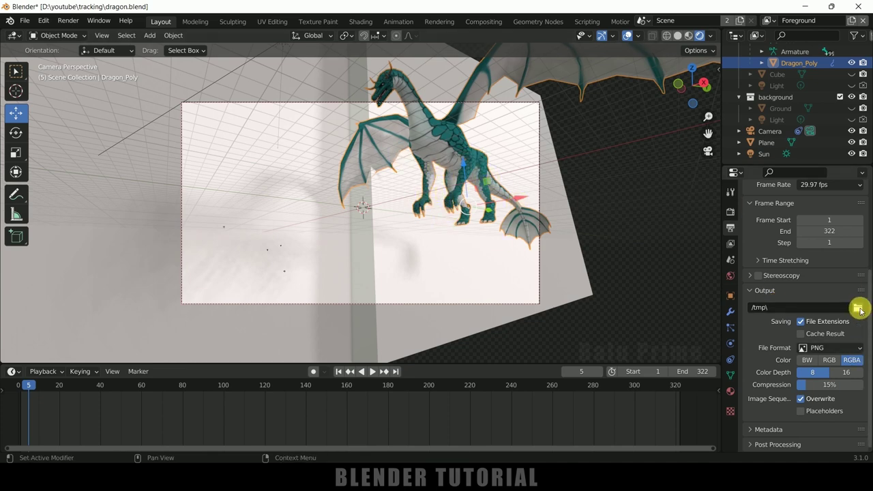
{"action": "left_click", "coordinate": [859, 308]}
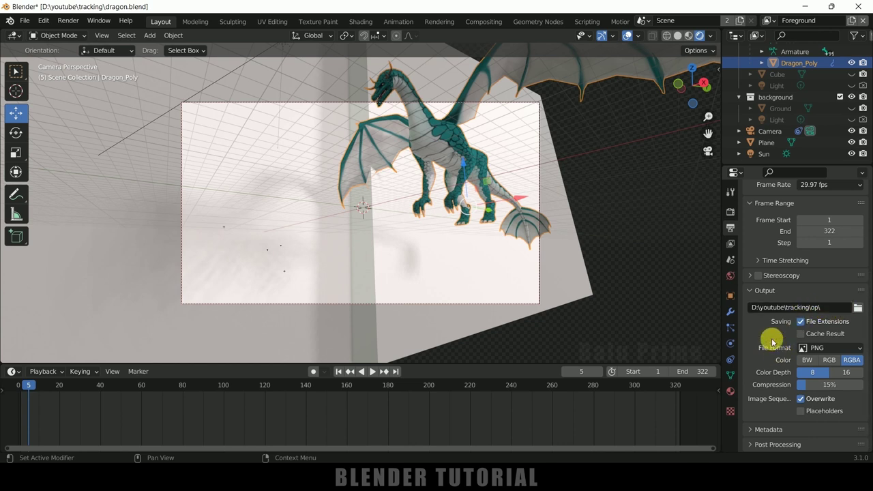
{"action": "left_click", "coordinate": [801, 347]}
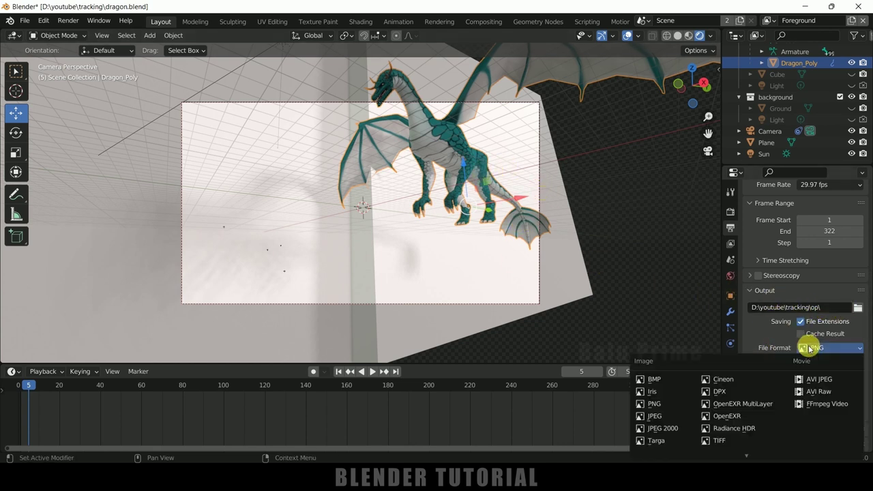
{"action": "left_click", "coordinate": [826, 403]}
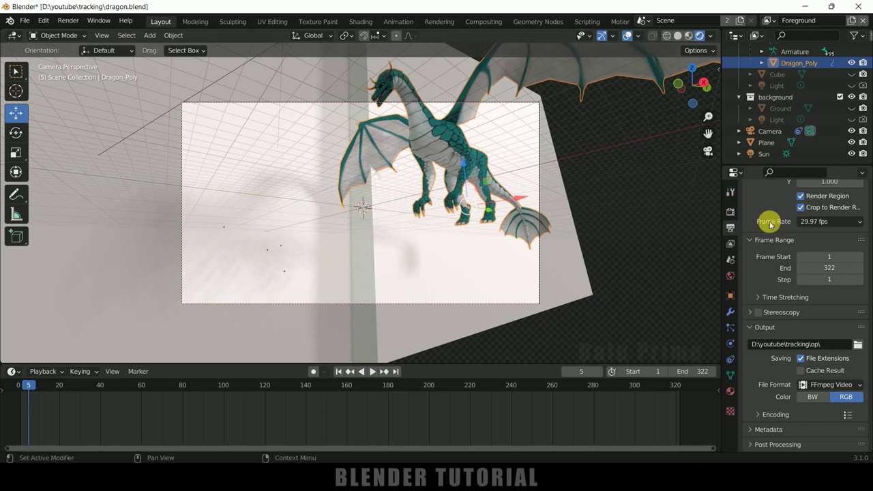
{"action": "scroll", "coordinate": [758, 229], "scroll_direction": "up", "scroll_amount": 4}
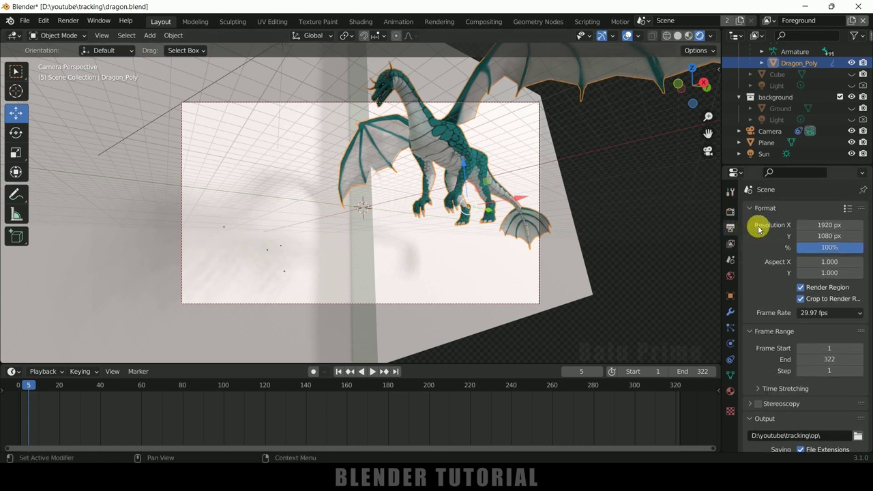
Hide the wall plane from the viewport and renders, and run a Viewport Render Animation of the shot
{"action": "left_click", "coordinate": [731, 212]}
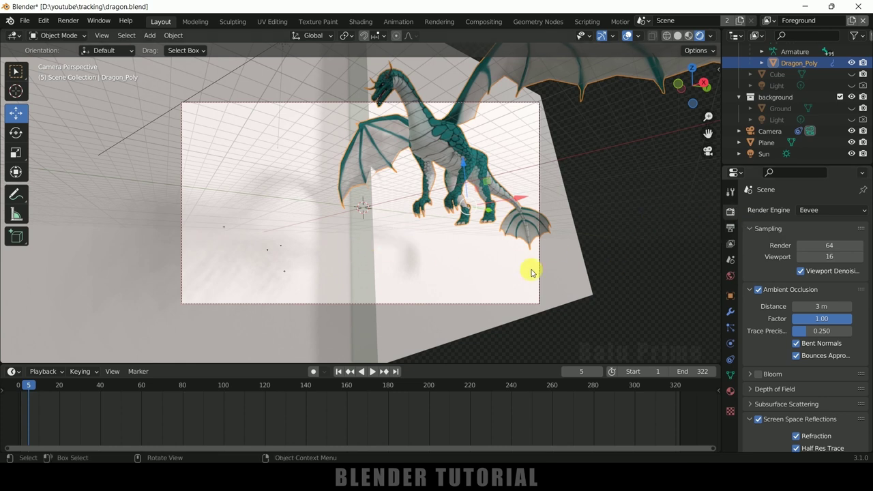
{"action": "left_click", "coordinate": [583, 285]}
{"action": "left_click", "coordinate": [851, 142]}
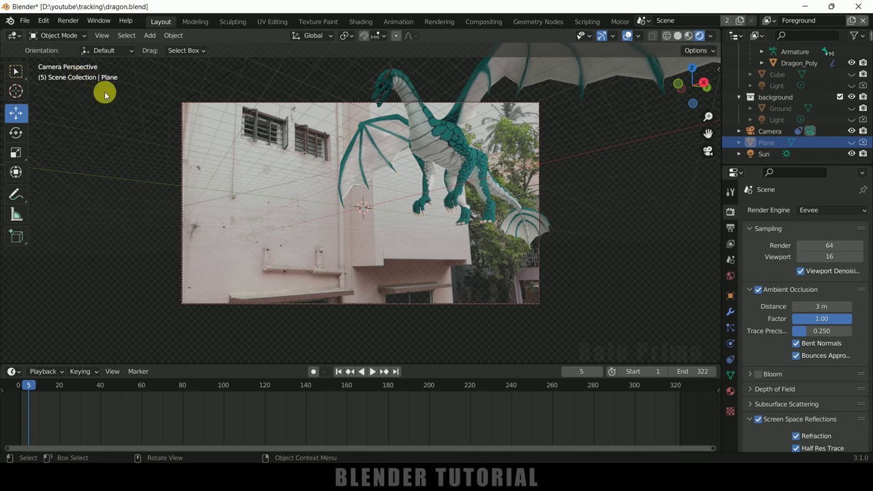
{"action": "left_click", "coordinate": [102, 35]}
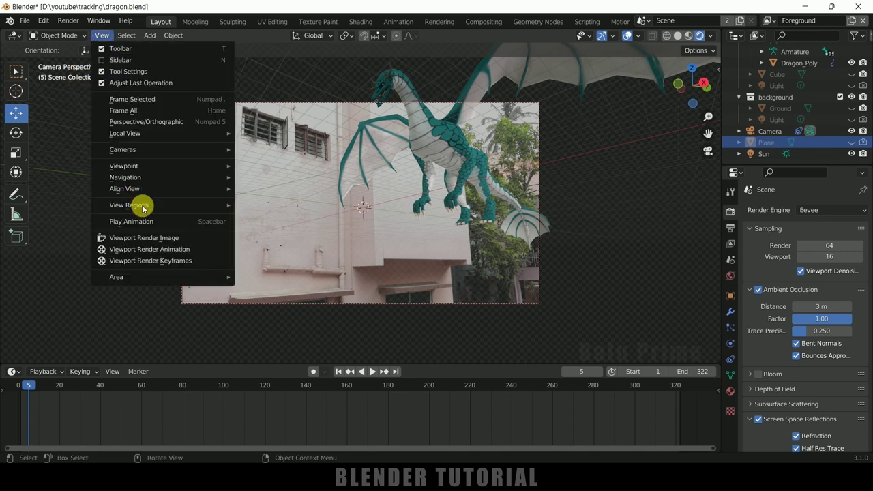
{"action": "left_click", "coordinate": [144, 249]}
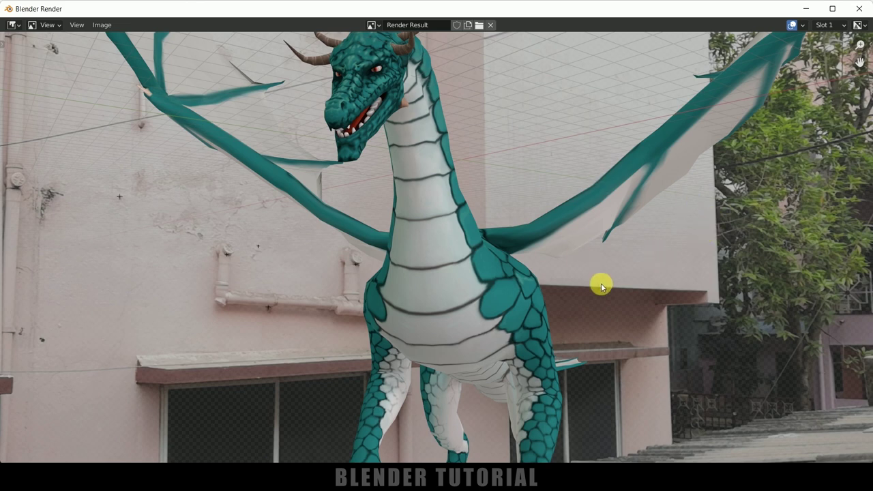
{"action": "left_click", "coordinate": [863, 9]}
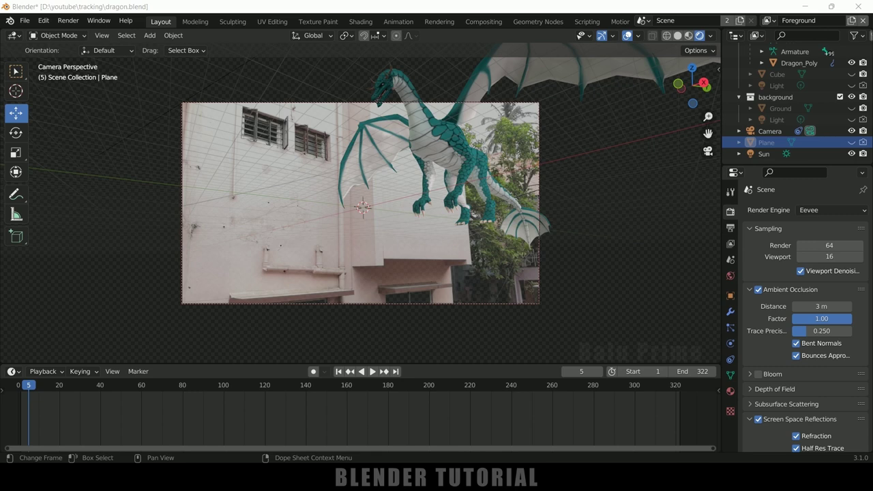
Play the rendered 0001-0322.mkv full screen from the op folder in VLC, and close the player and folder
{"action": "key", "text": "alt+Tab"}
{"action": "left_click", "coordinate": [432, 180]}
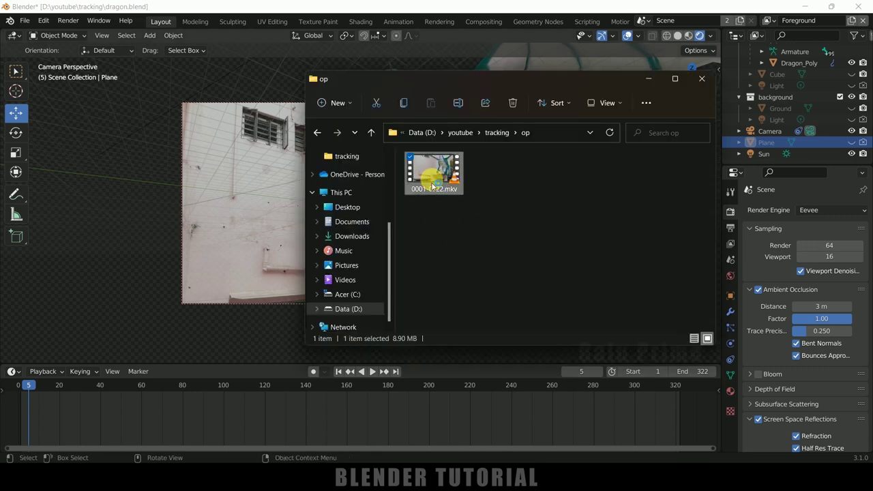
{"action": "double_click", "coordinate": [434, 177]}
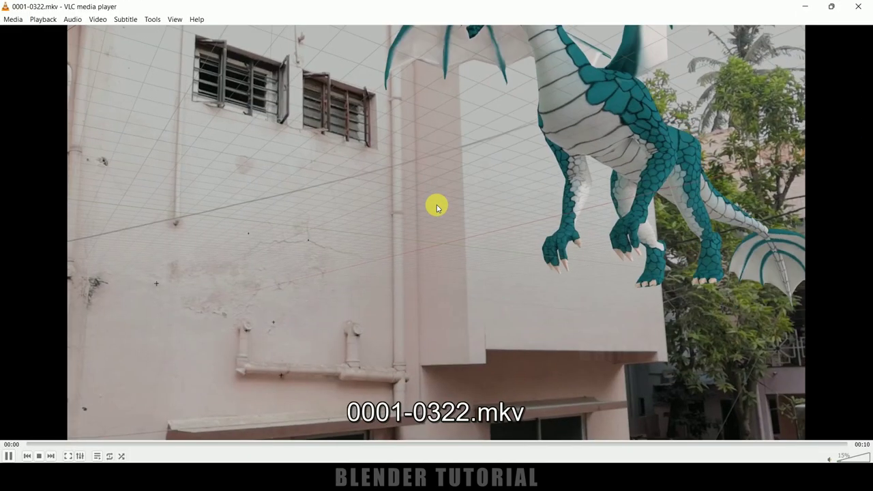
{"action": "double_click", "coordinate": [436, 203]}
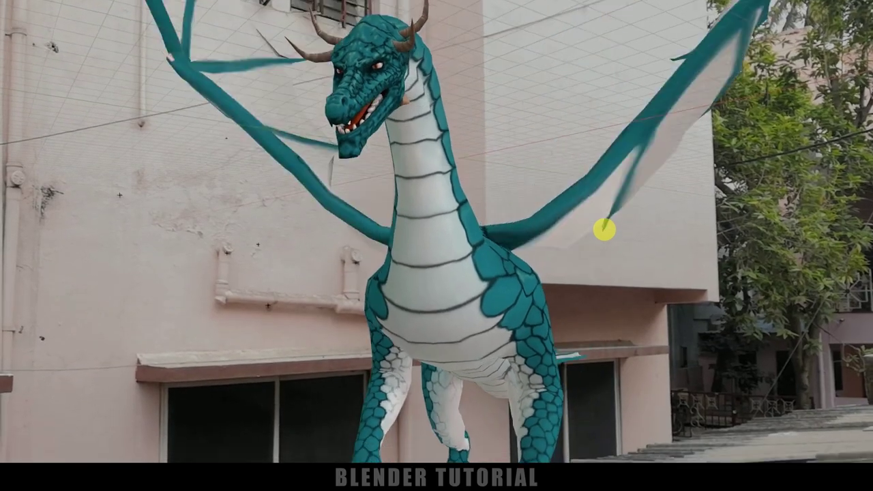
{"action": "mouse_move", "coordinate": [587, 180]}
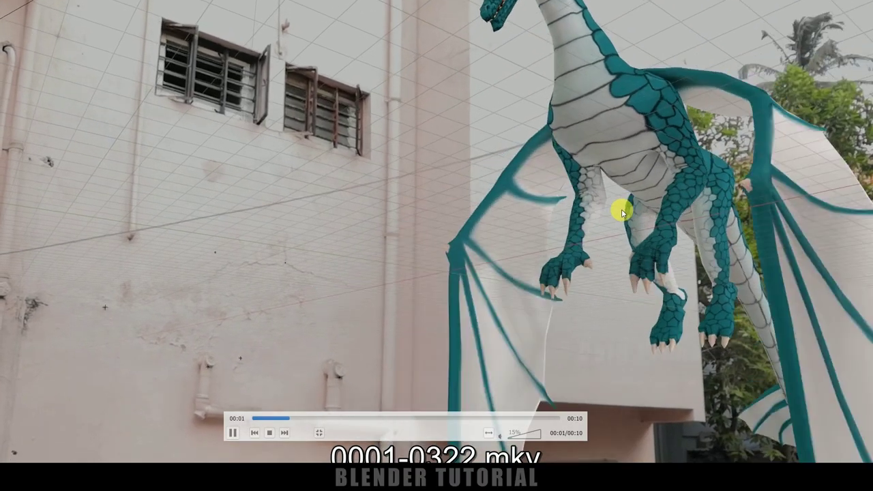
{"action": "double_click", "coordinate": [619, 195]}
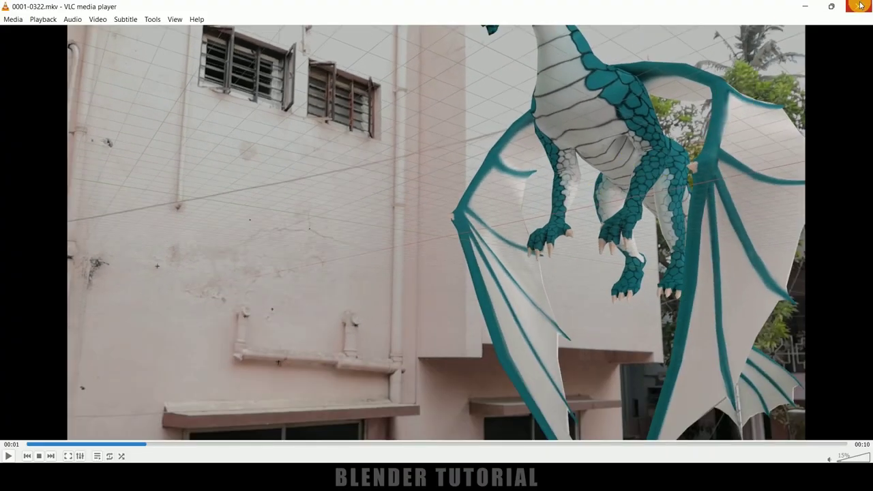
{"action": "left_click", "coordinate": [860, 5]}
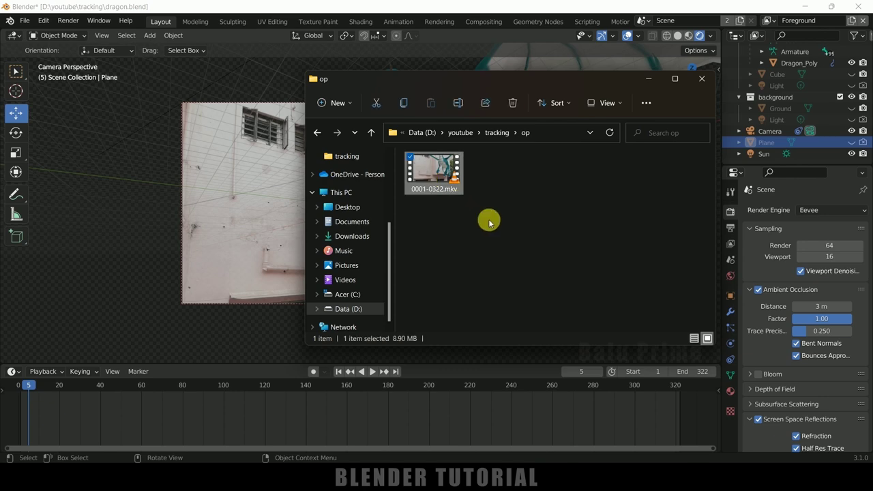
{"action": "left_click", "coordinate": [700, 81]}
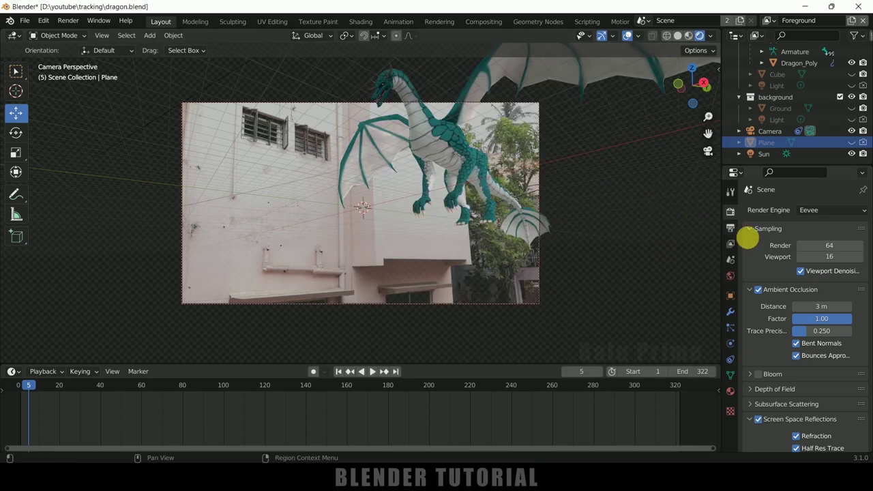
Switch the render engine to Cycles and enable denoising for the viewport sampling
{"action": "left_click", "coordinate": [808, 211]}
{"action": "left_click", "coordinate": [817, 248]}
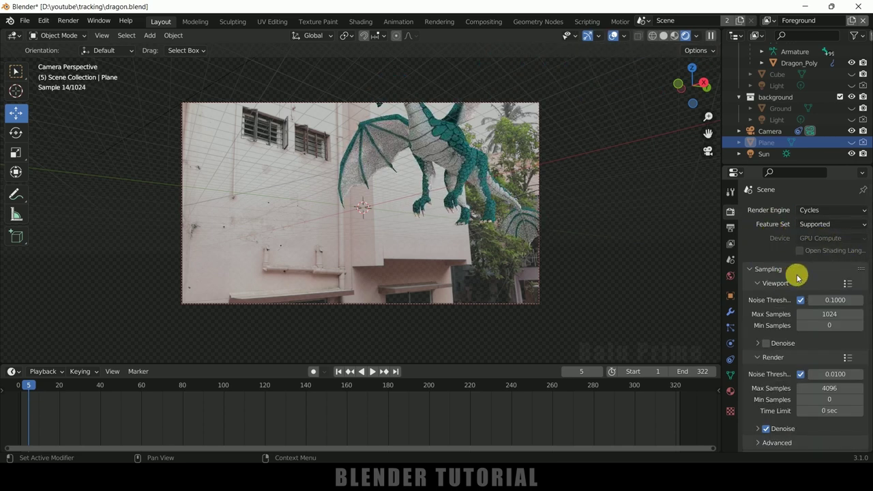
{"action": "scroll", "coordinate": [775, 282], "scroll_direction": "down", "scroll_amount": 4}
{"action": "scroll", "coordinate": [771, 290], "scroll_direction": "down", "scroll_amount": 2}
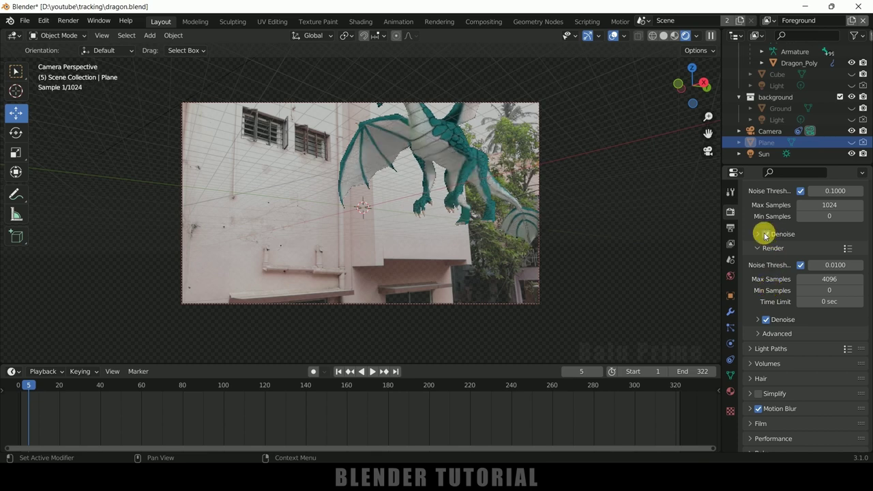
{"action": "scroll", "coordinate": [756, 265], "scroll_direction": "up", "scroll_amount": 1}
{"action": "scroll", "coordinate": [756, 267], "scroll_direction": "down", "scroll_amount": 3}
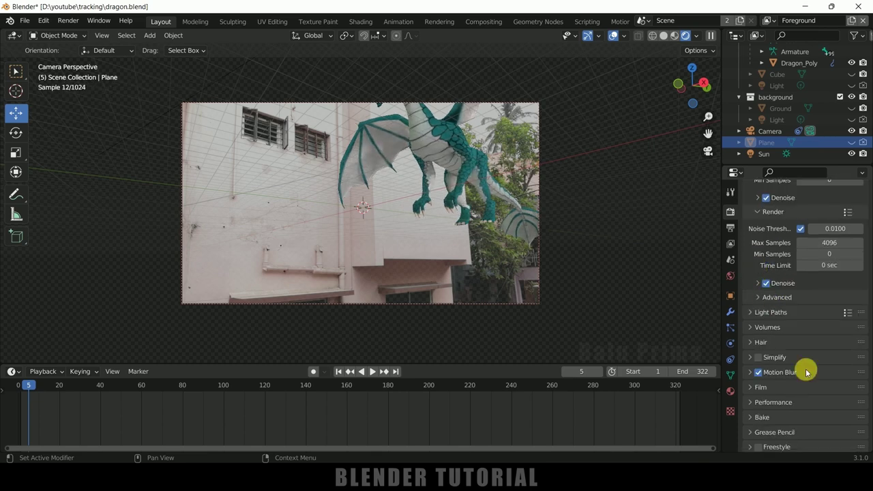
{"action": "scroll", "coordinate": [774, 356], "scroll_direction": "down", "scroll_amount": 1}
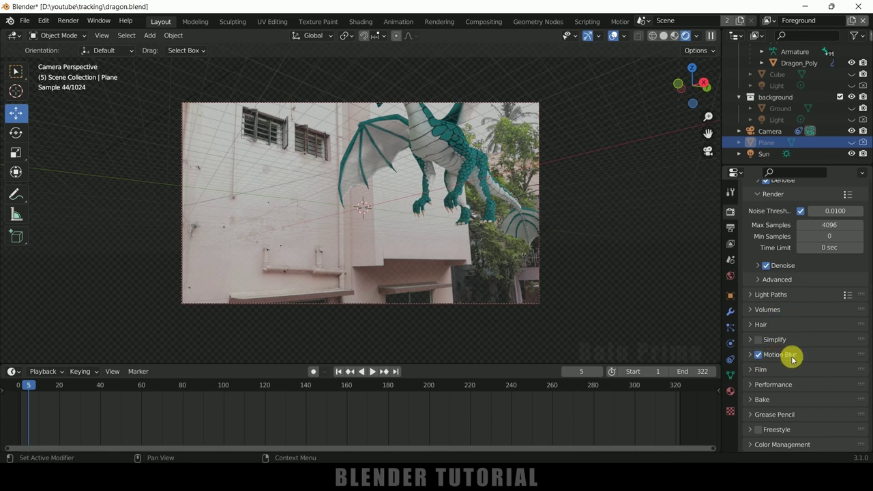
{"action": "scroll", "coordinate": [791, 356], "scroll_direction": "up", "scroll_amount": 5}
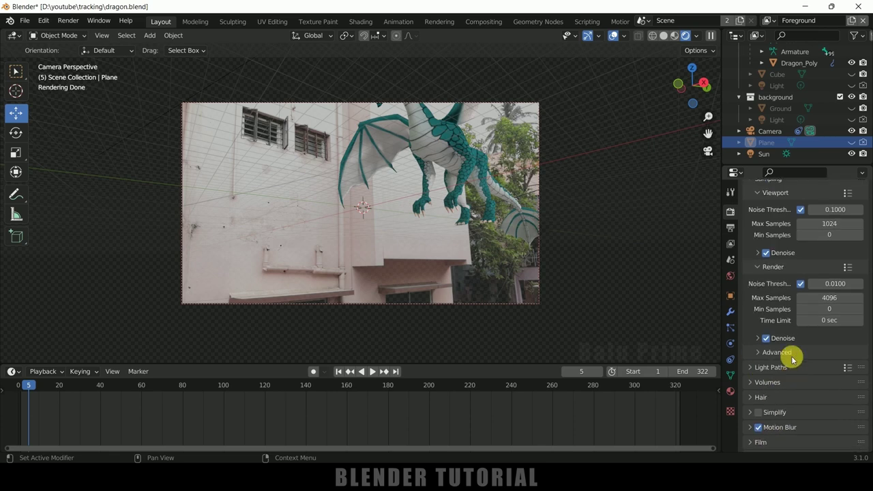
Review the output resolution, frame rate, frame range and folder, keeping FFmpeg Video as the file format
{"action": "left_click", "coordinate": [730, 228]}
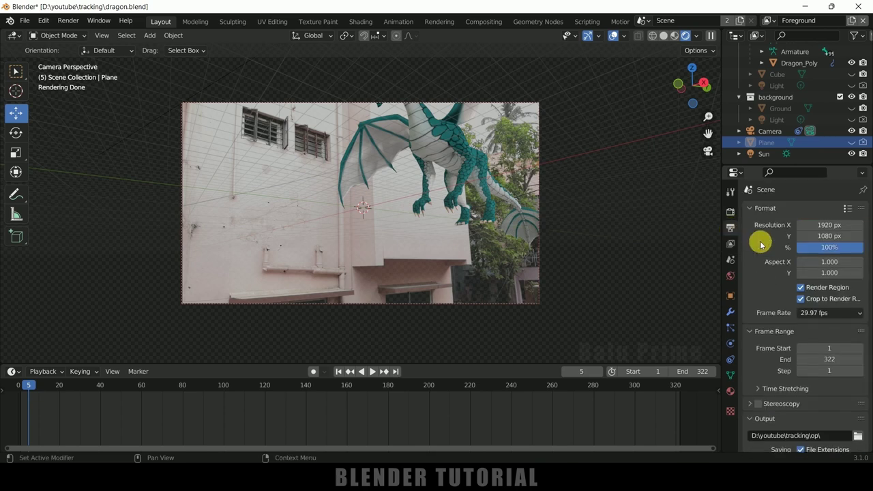
{"action": "scroll", "coordinate": [753, 258], "scroll_direction": "down", "scroll_amount": 2}
{"action": "scroll", "coordinate": [774, 259], "scroll_direction": "down", "scroll_amount": 2}
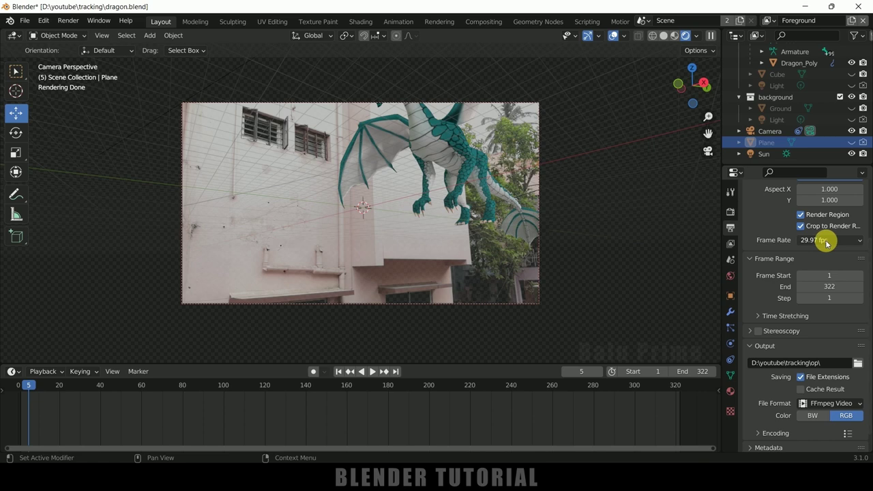
{"action": "scroll", "coordinate": [773, 254], "scroll_direction": "down", "scroll_amount": 1}
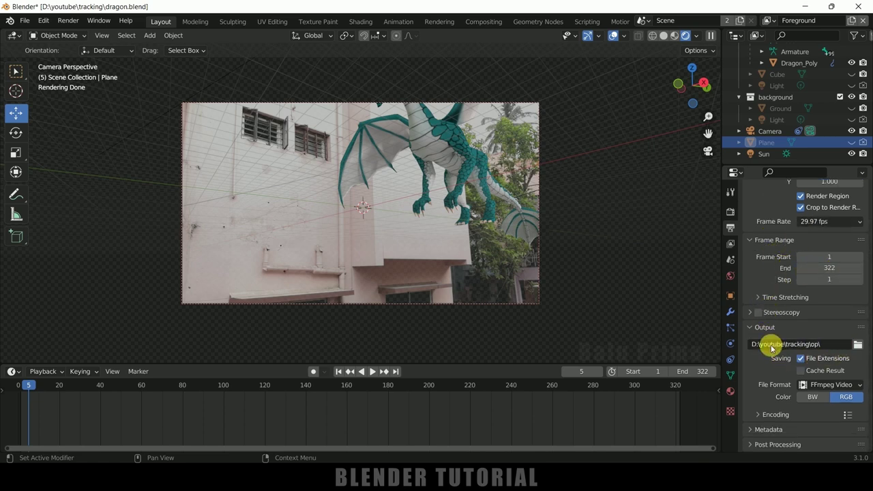
{"action": "left_click", "coordinate": [831, 386]}
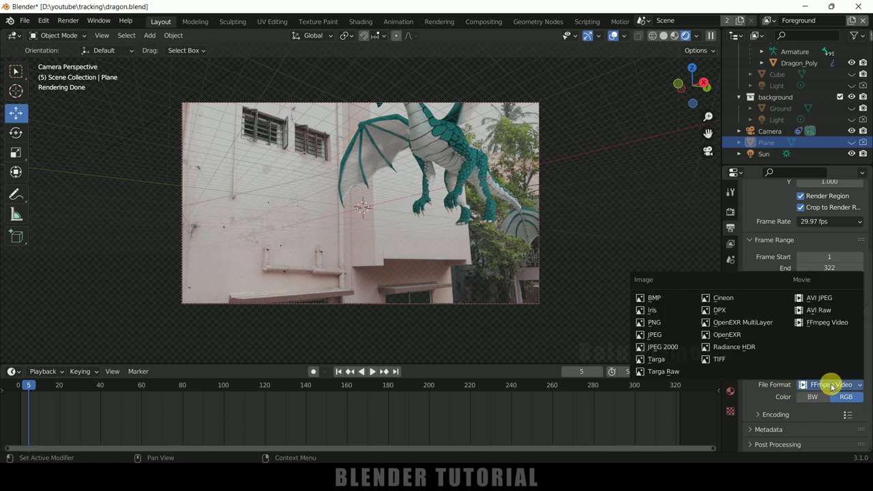
{"action": "left_click", "coordinate": [832, 323]}
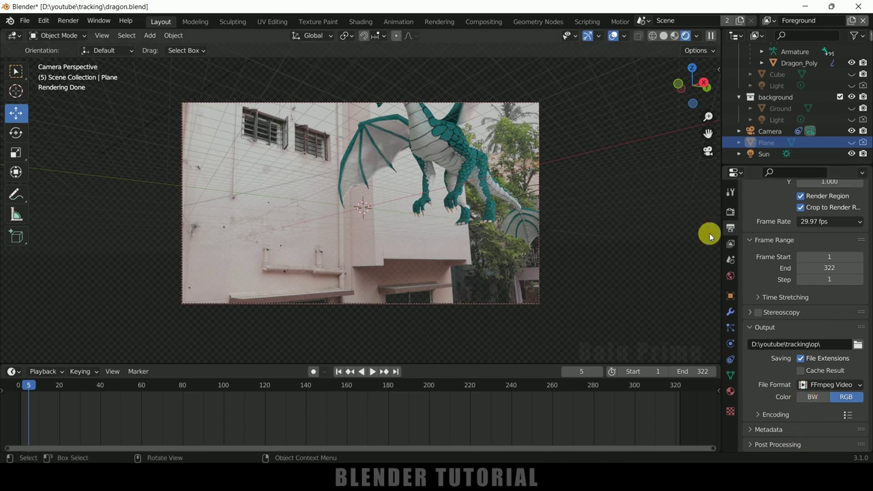
{"action": "scroll", "coordinate": [765, 276], "scroll_direction": "up", "scroll_amount": 5}
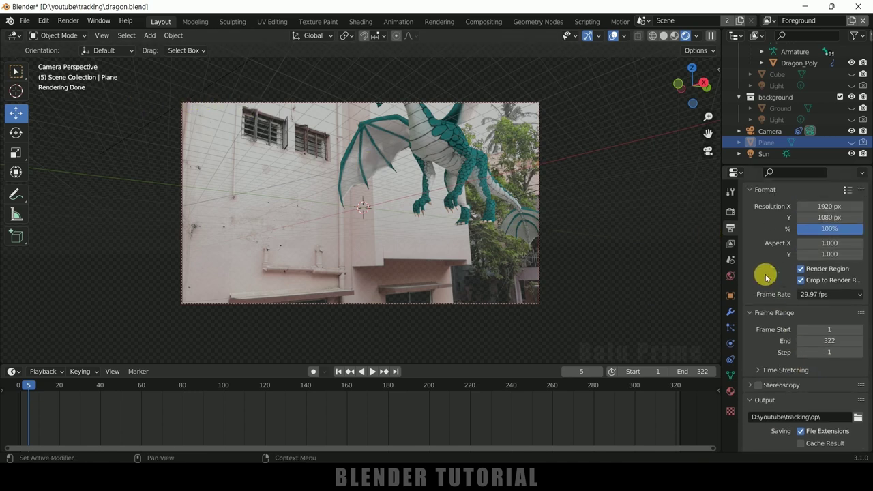
Set the Cycles max samples to 40 for both the final render and the viewport
{"action": "left_click", "coordinate": [730, 217]}
{"action": "scroll", "coordinate": [765, 259], "scroll_direction": "down", "scroll_amount": 3}
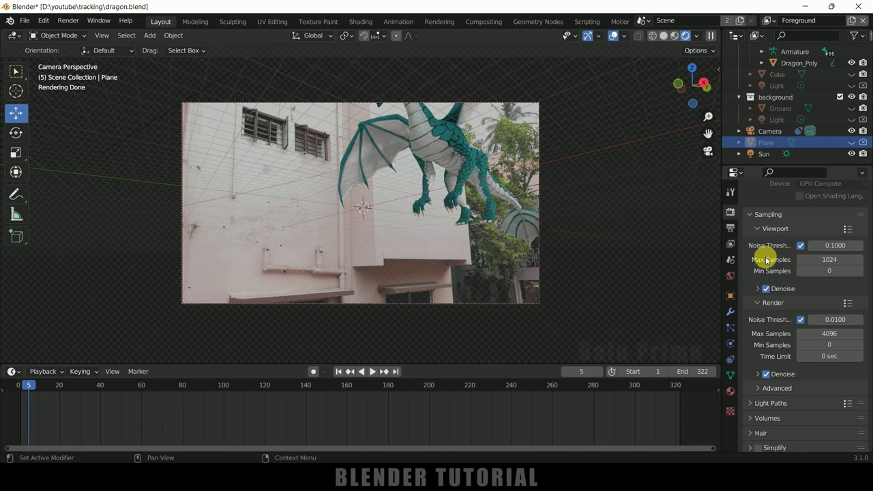
{"action": "scroll", "coordinate": [773, 271], "scroll_direction": "up", "scroll_amount": 3}
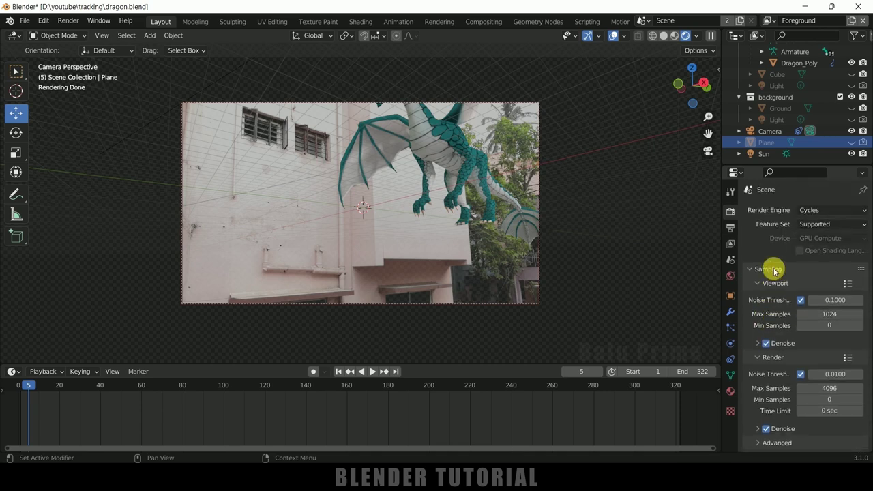
{"action": "scroll", "coordinate": [774, 273], "scroll_direction": "down", "scroll_amount": 3}
{"action": "scroll", "coordinate": [776, 276], "scroll_direction": "up", "scroll_amount": 2}
{"action": "scroll", "coordinate": [777, 273], "scroll_direction": "down", "scroll_amount": 3}
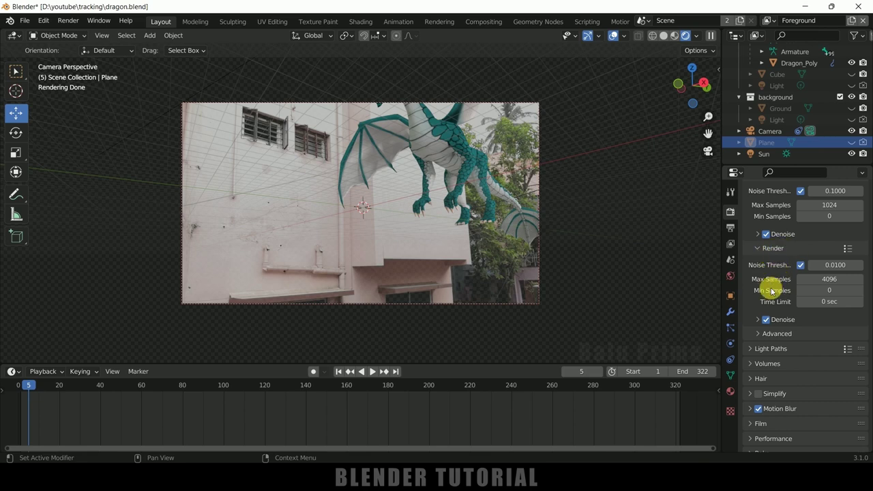
{"action": "left_click", "coordinate": [830, 279]}
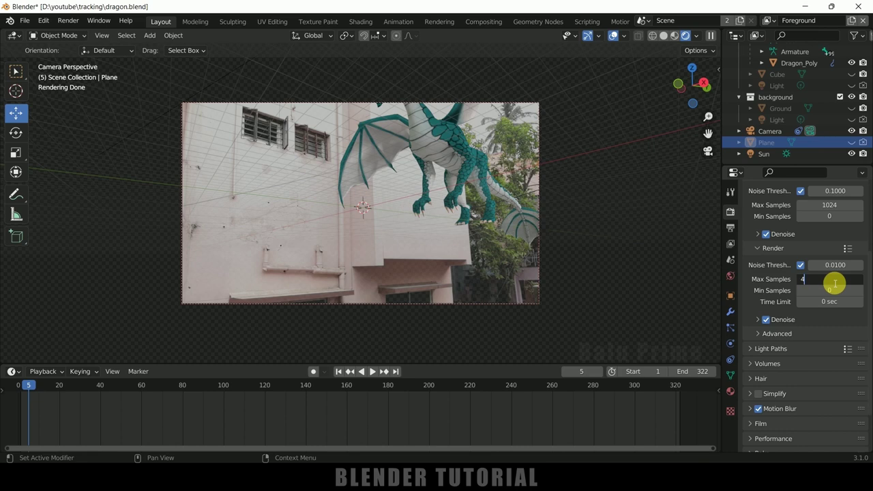
{"action": "type", "text": "40"}
{"action": "key", "text": "Return"}
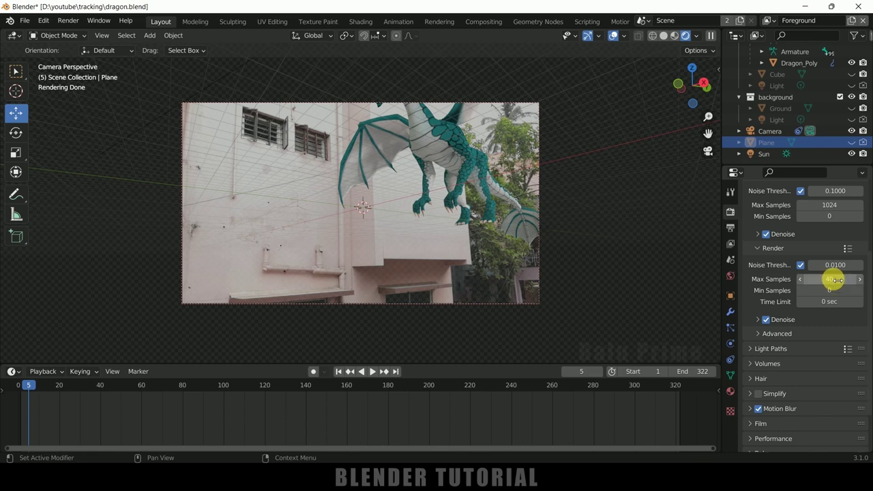
{"action": "scroll", "coordinate": [833, 280], "scroll_direction": "up", "scroll_amount": 2}
{"action": "left_click", "coordinate": [821, 242]}
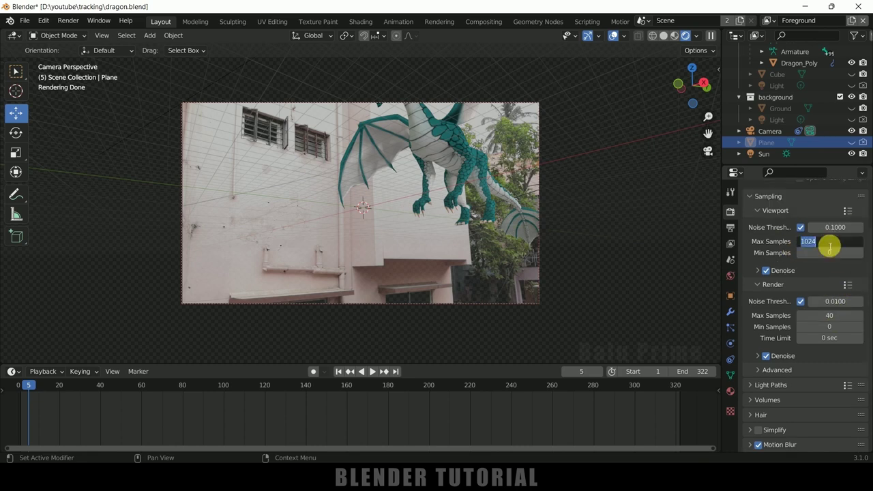
{"action": "type", "text": "40"}
{"action": "key", "text": "Return"}
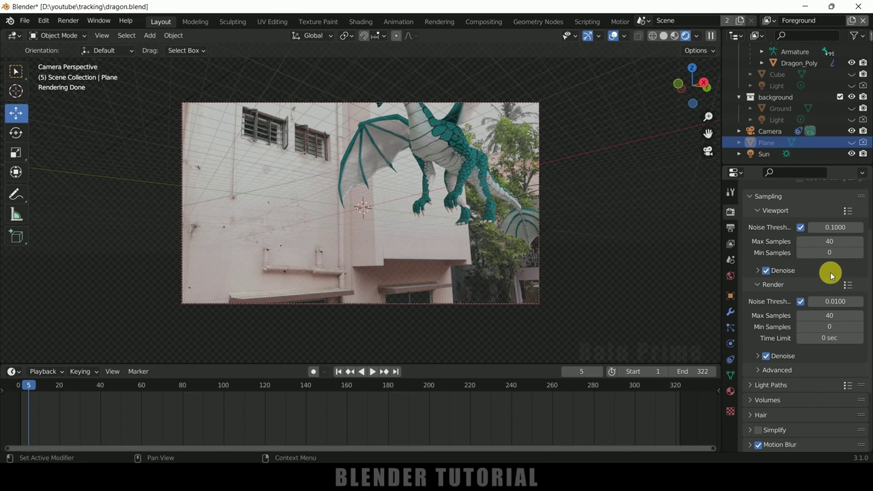
Switch the render engine to Eevee, render a test image of frame 5, and close the render window
{"action": "left_click", "coordinate": [457, 178]}
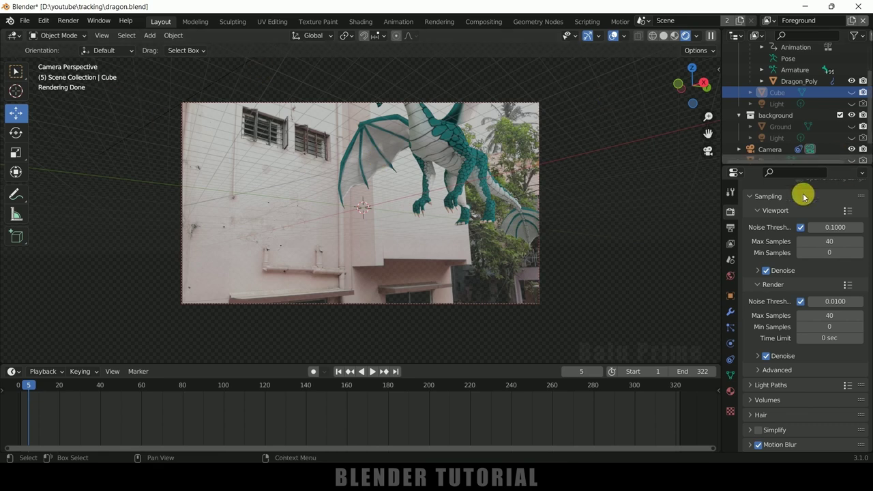
{"action": "scroll", "coordinate": [759, 228], "scroll_direction": "up", "scroll_amount": 3}
{"action": "left_click", "coordinate": [820, 210]}
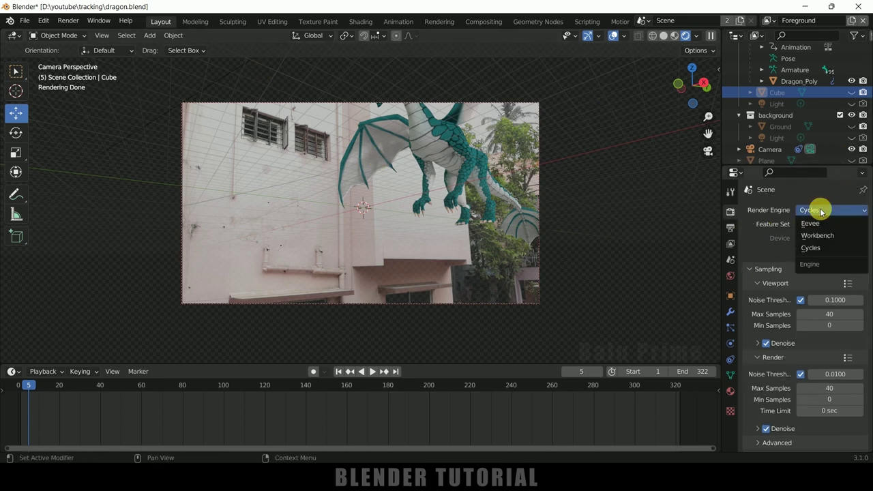
{"action": "left_click", "coordinate": [810, 223]}
{"action": "left_click", "coordinate": [68, 21]}
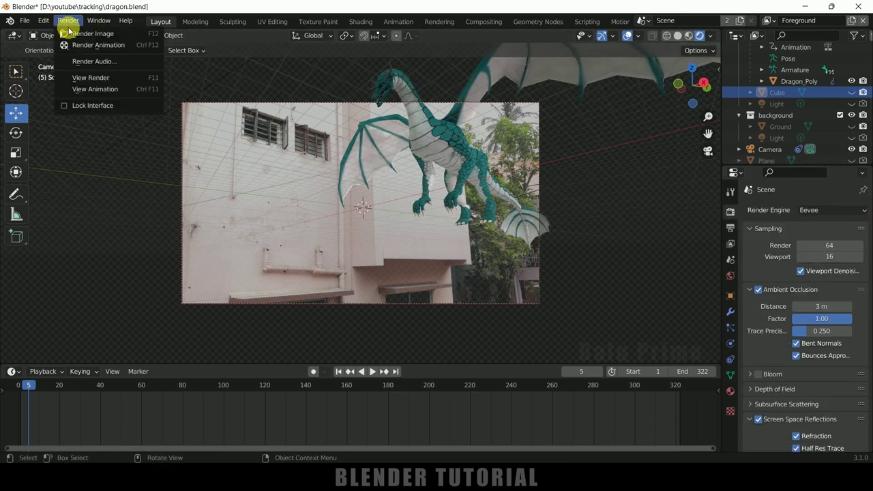
{"action": "left_click", "coordinate": [68, 33]}
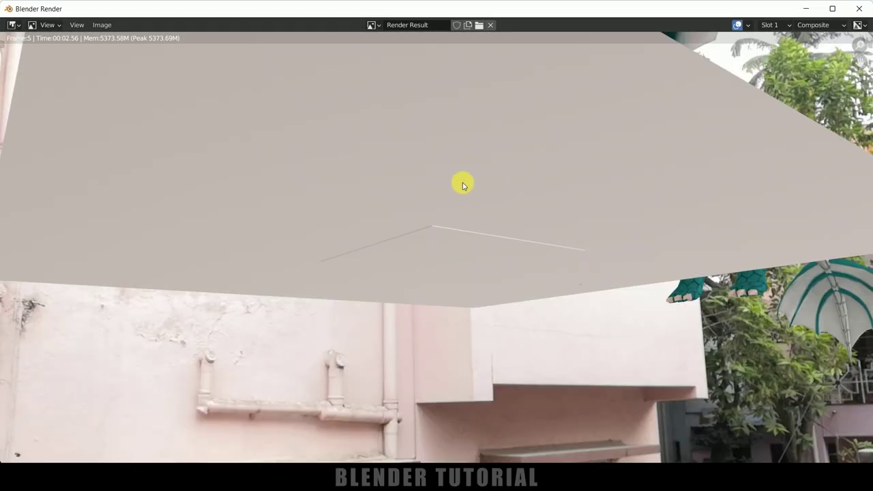
{"action": "left_click", "coordinate": [861, 10]}
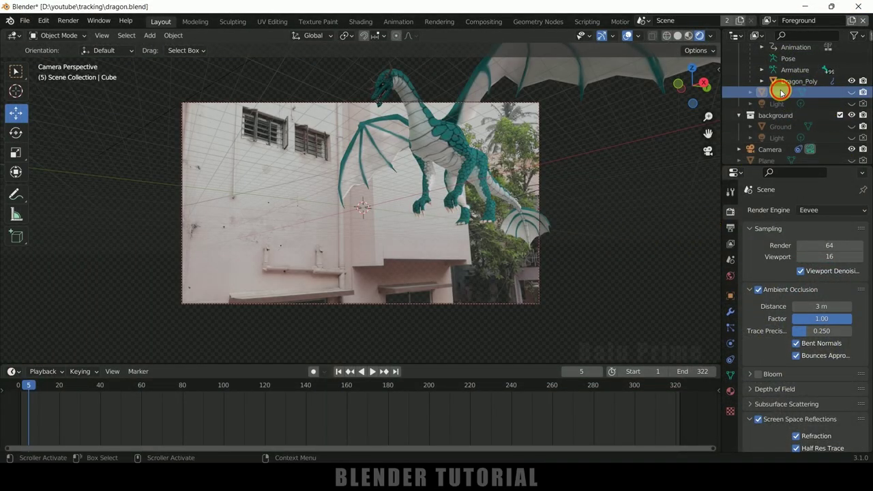
Exclude the Cube from renders and include the Plane in renders while keeping it hidden in the viewport
{"action": "scroll", "coordinate": [774, 116], "scroll_direction": "down", "scroll_amount": 2}
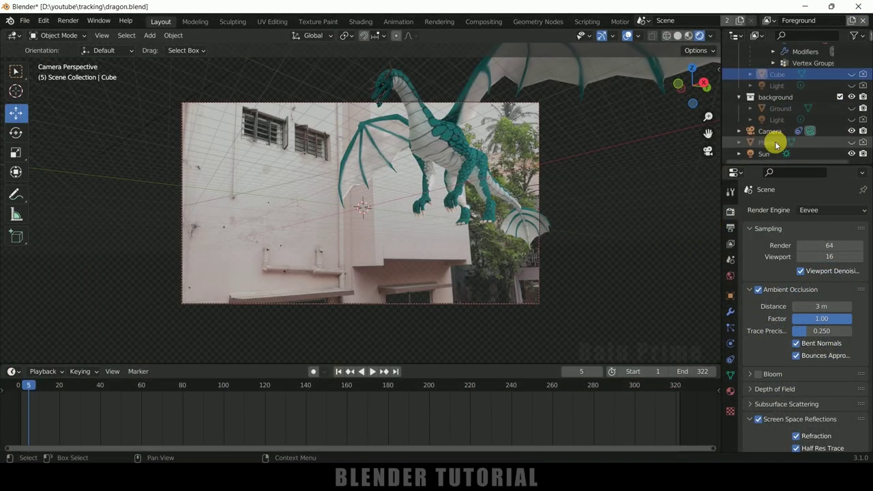
{"action": "left_click", "coordinate": [773, 142]}
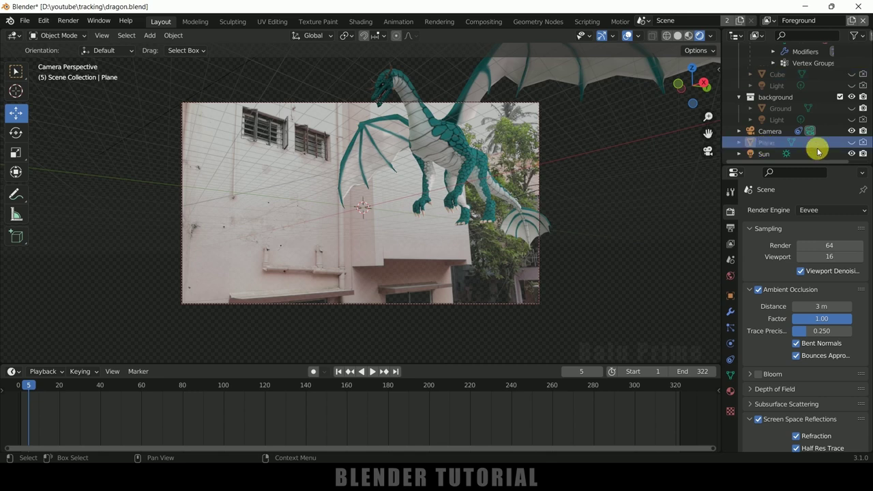
{"action": "left_click", "coordinate": [851, 142]}
{"action": "left_click", "coordinate": [864, 142]}
{"action": "left_click", "coordinate": [852, 142]}
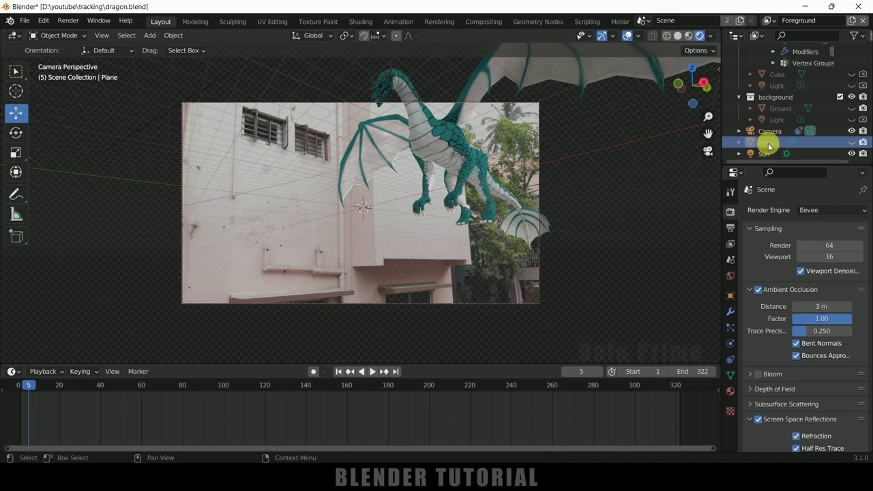
{"action": "key", "text": "ctrl+z"}
{"action": "left_click", "coordinate": [783, 108]}
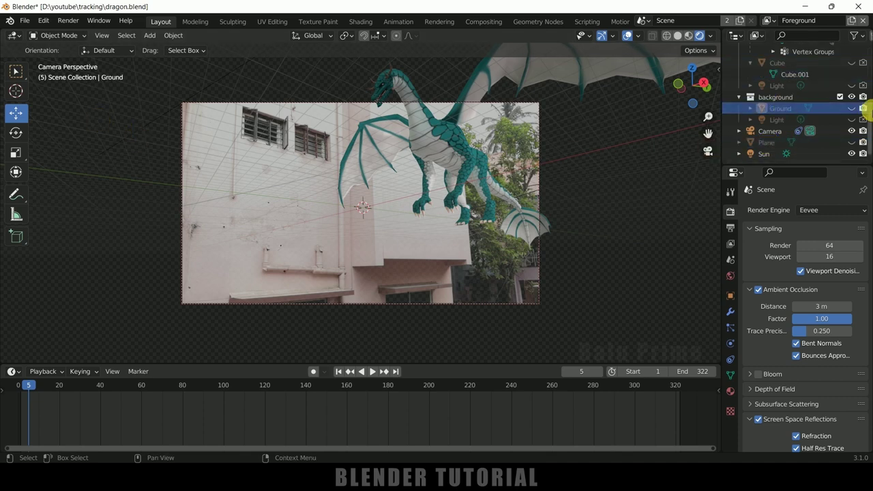
{"action": "left_click", "coordinate": [771, 142]}
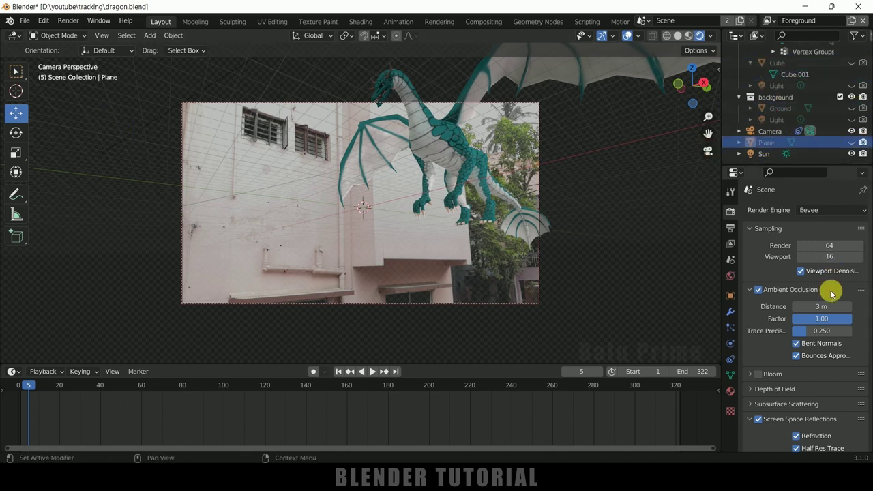
Set the render engine back to Cycles and save dragon.blend
{"action": "left_click", "coordinate": [803, 210]}
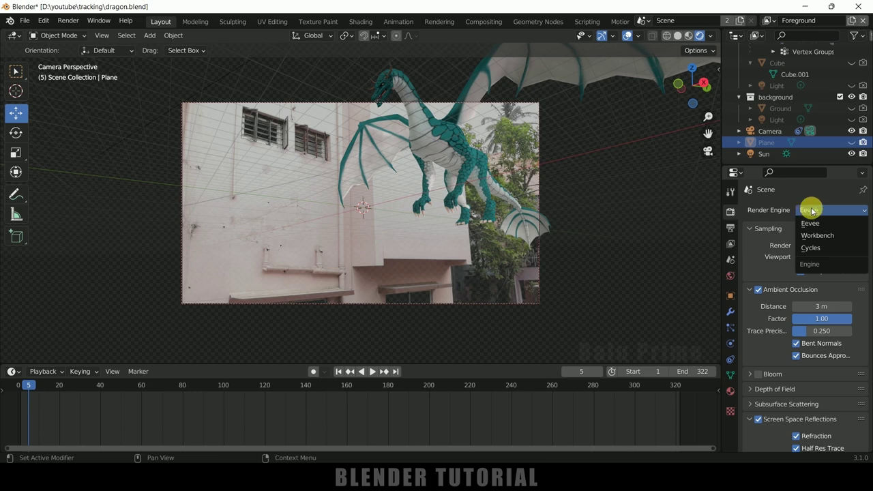
{"action": "left_click", "coordinate": [818, 249]}
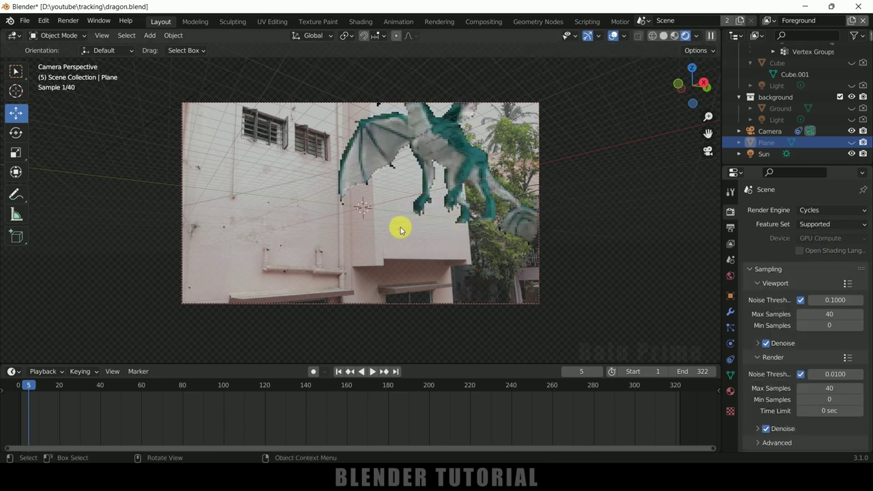
{"action": "key", "text": "ctrl+s"}
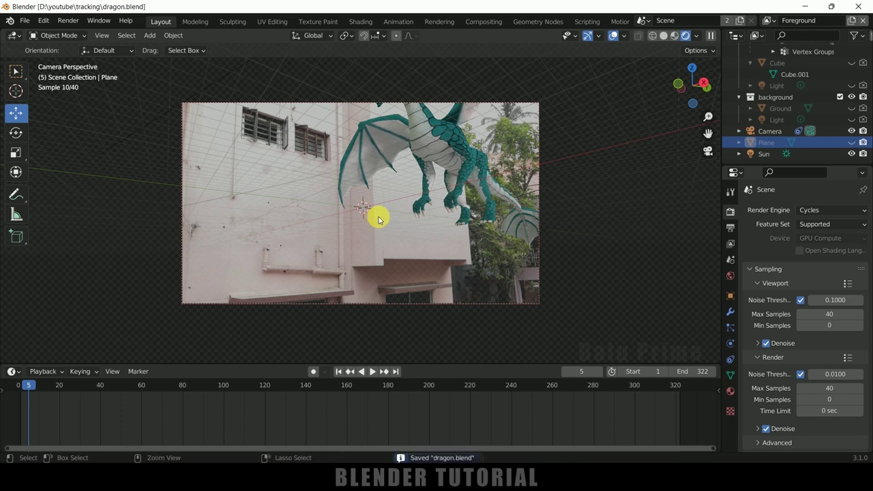
Check the output settings and start rendering the full animation to the op folder
{"action": "left_click", "coordinate": [731, 227]}
{"action": "scroll", "coordinate": [794, 266], "scroll_direction": "down", "scroll_amount": 2}
{"action": "scroll", "coordinate": [791, 286], "scroll_direction": "down", "scroll_amount": 1}
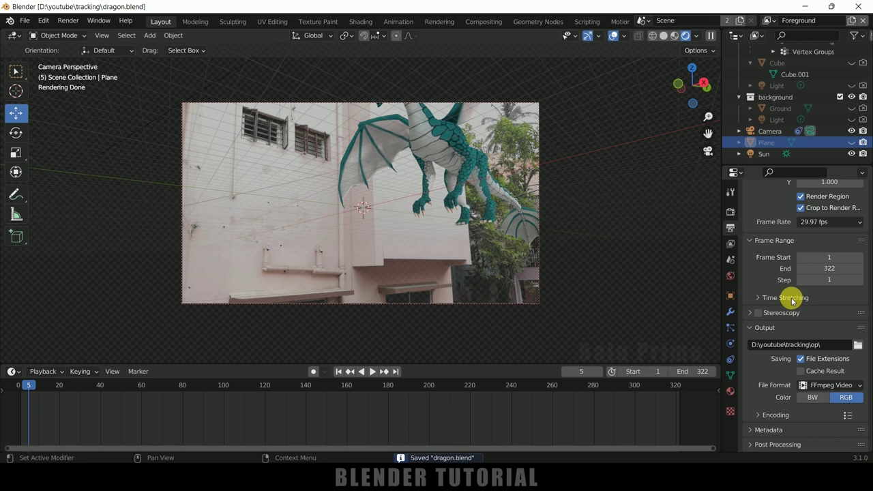
{"action": "left_click", "coordinate": [66, 21]}
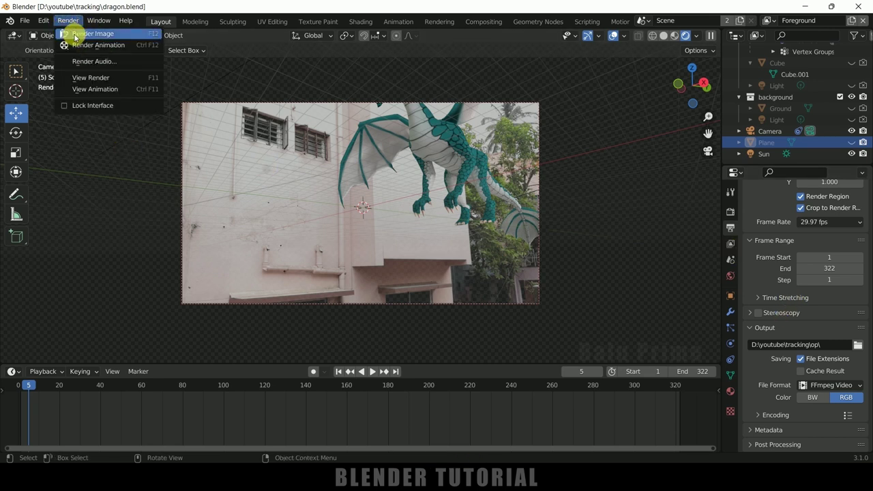
{"action": "left_click", "coordinate": [81, 45]}
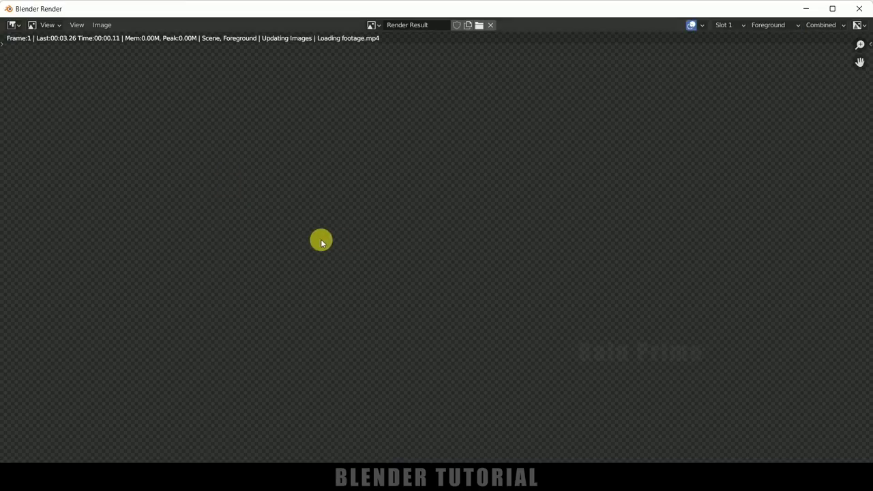